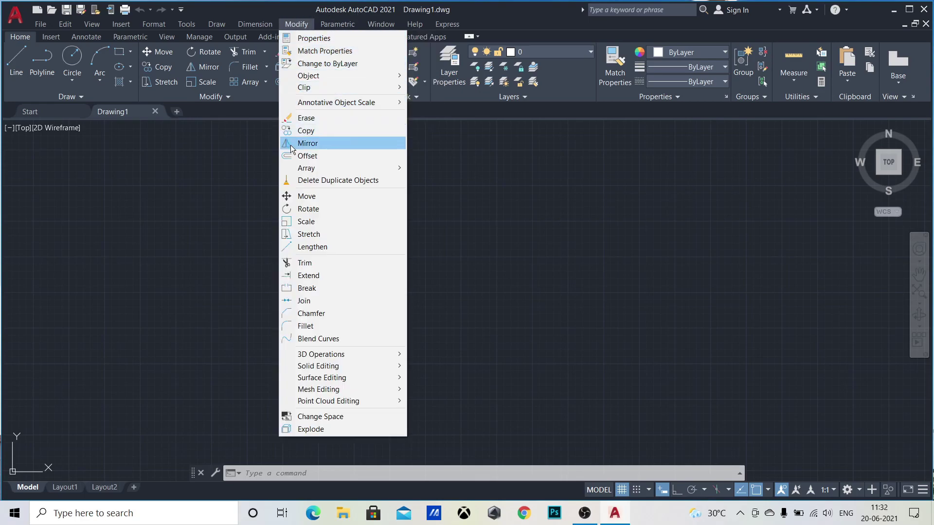
left_click(465, 256)
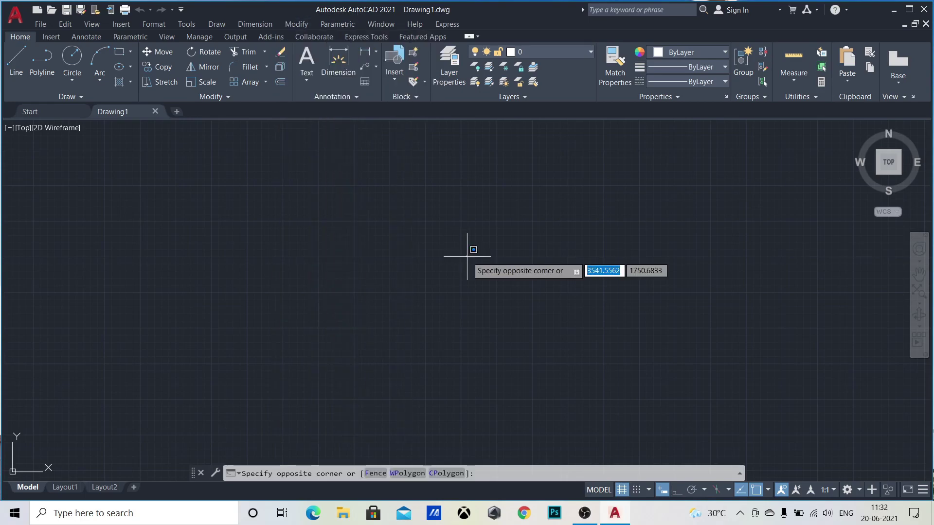
key("Escape")
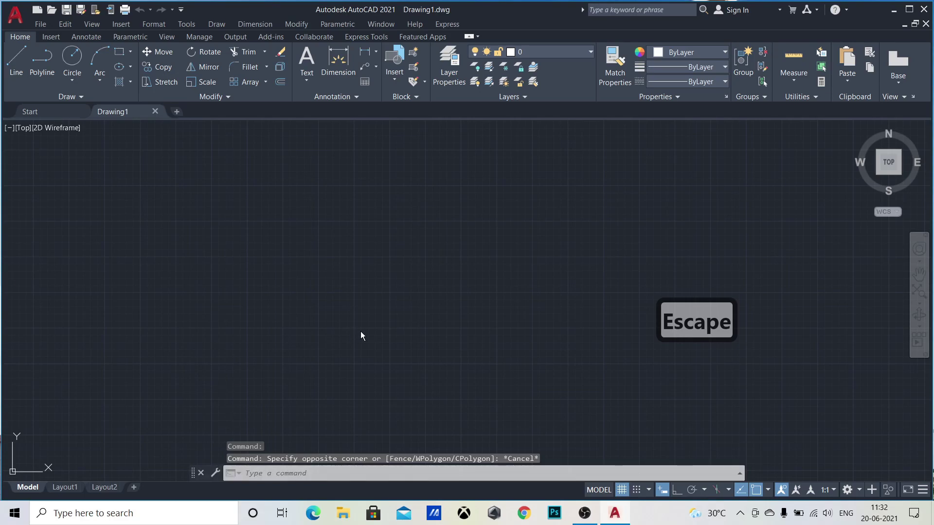
left_click(21, 71)
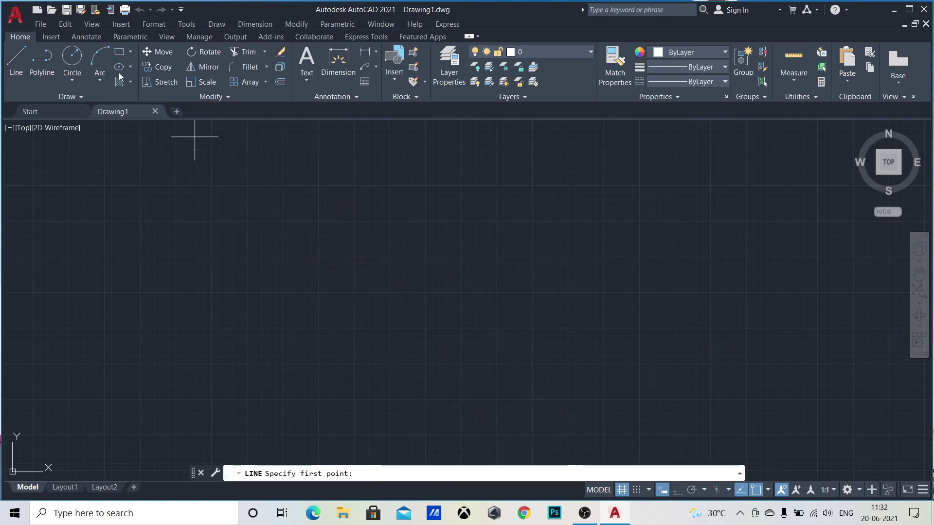
Draw a wide rectangle in the middle of the empty drawing area, about twice as wide as high.
left_click(118, 53)
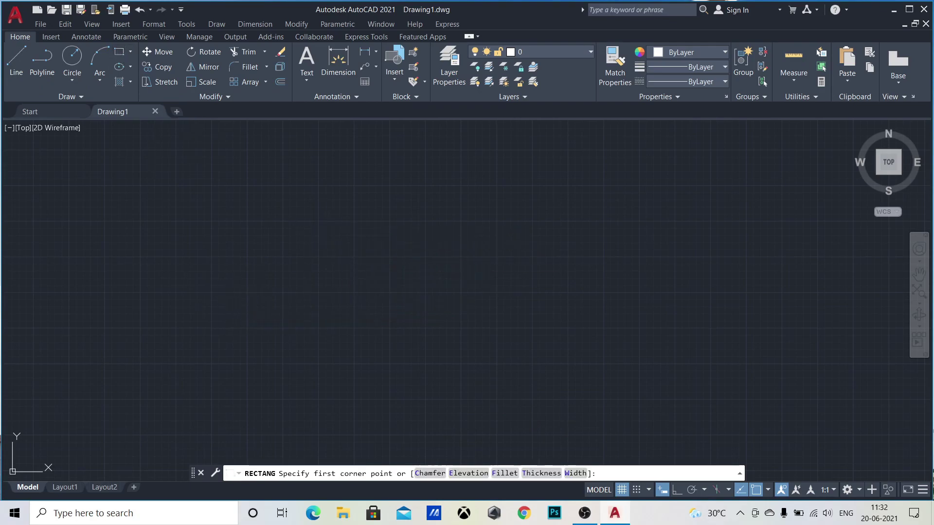
left_click(321, 221)
left_click(595, 338)
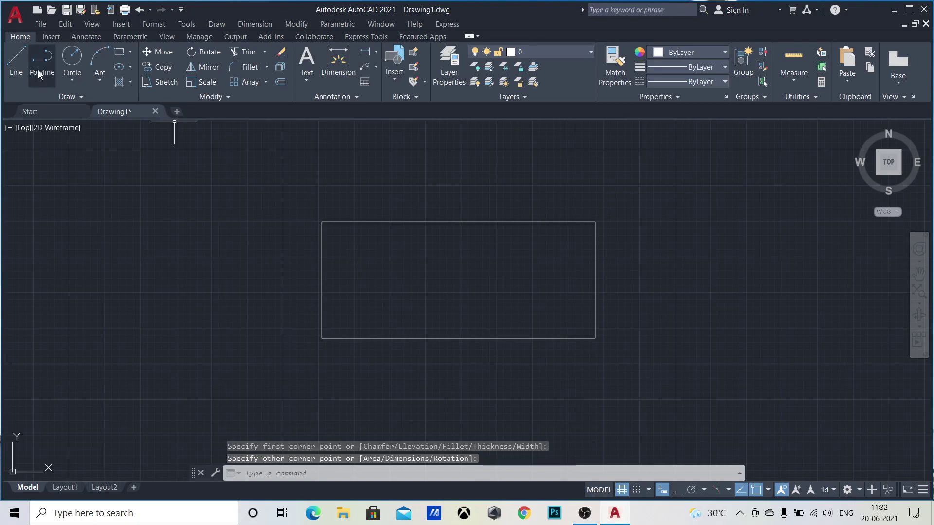
With Ortho on, draw a short horizontal line and a shorter vertical line down from its right end, inside the rectangle's left half.
left_click(16, 63)
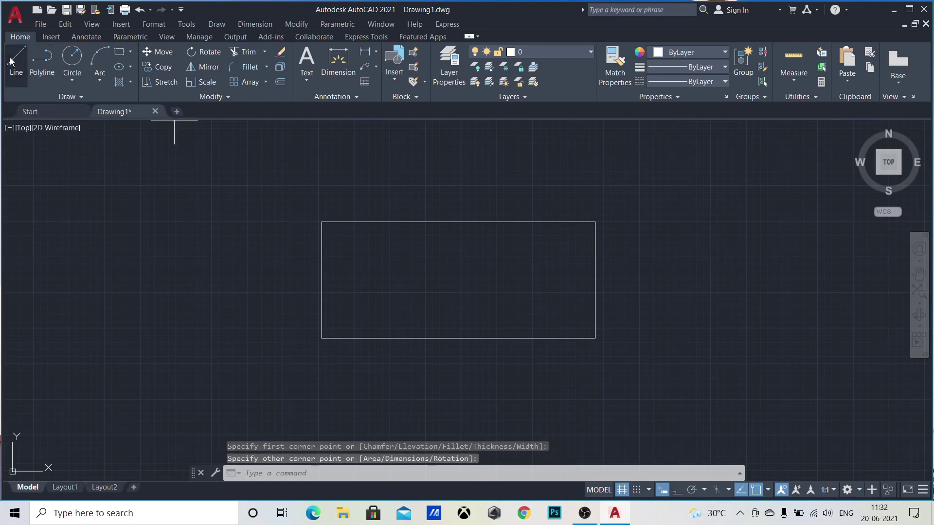
left_click(375, 256)
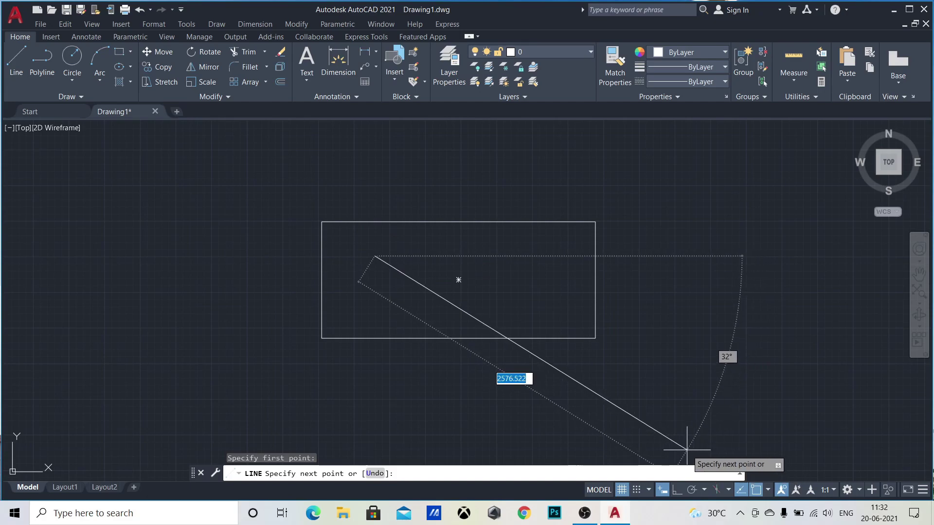
key("F8")
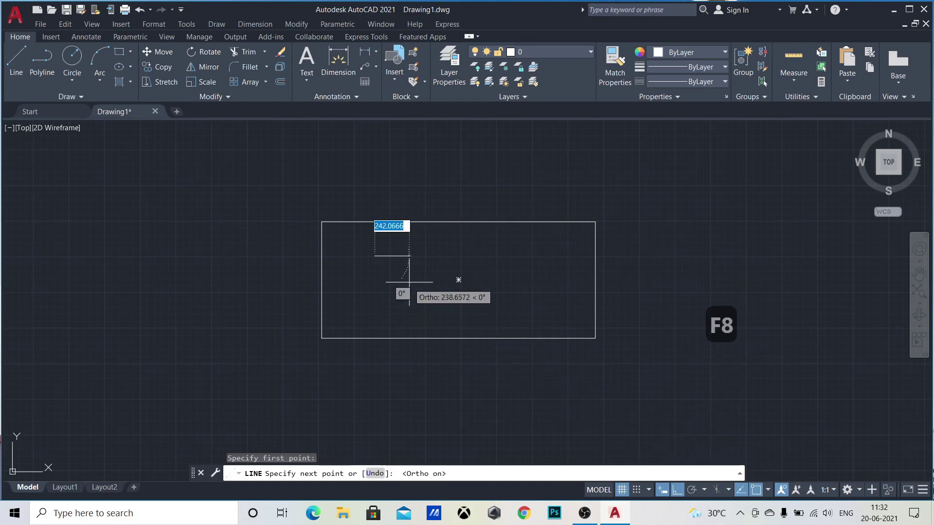
left_click(410, 272)
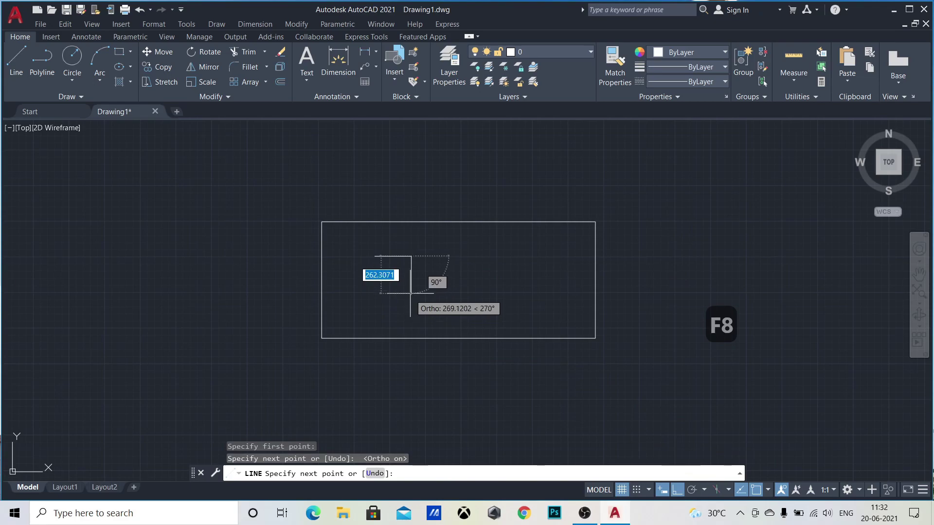
left_click(410, 278)
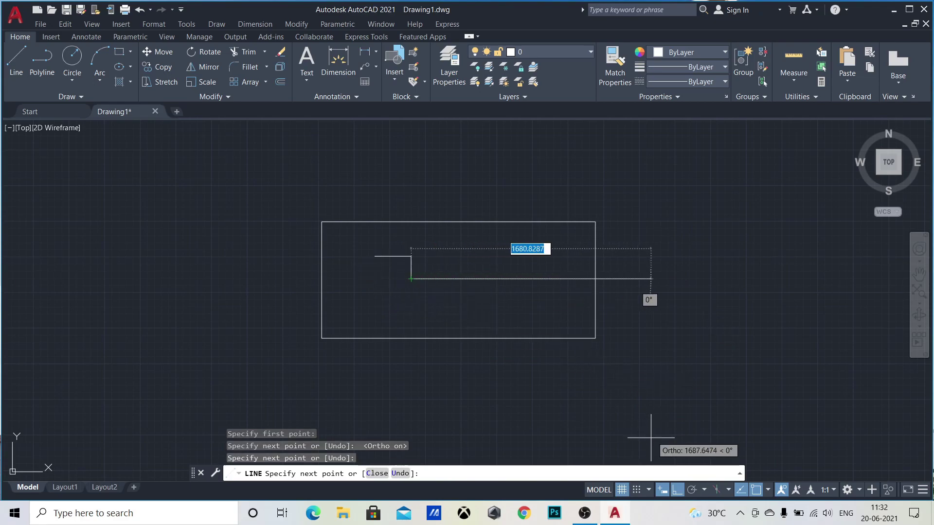
With Ortho off, continue the line diagonally down-left, horizontally right below the vertical line, and back to its start point.
key("F8")
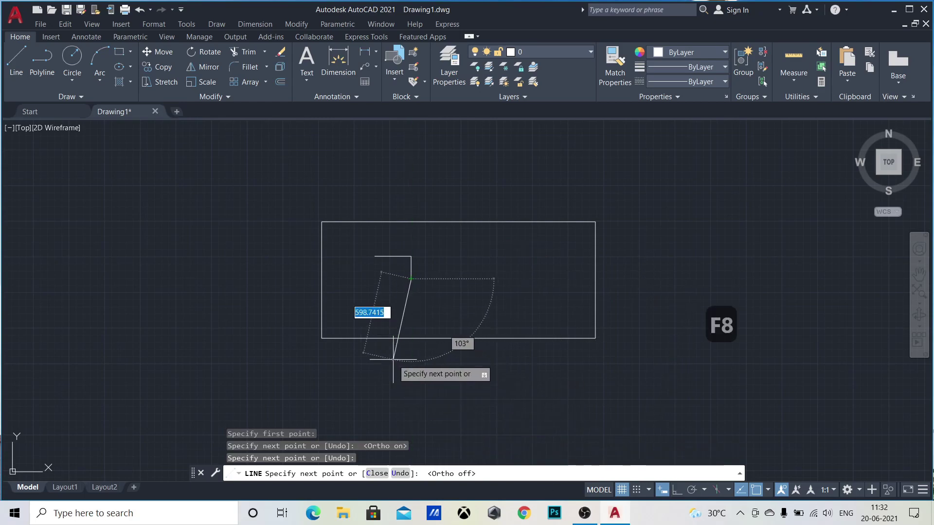
left_click(360, 310)
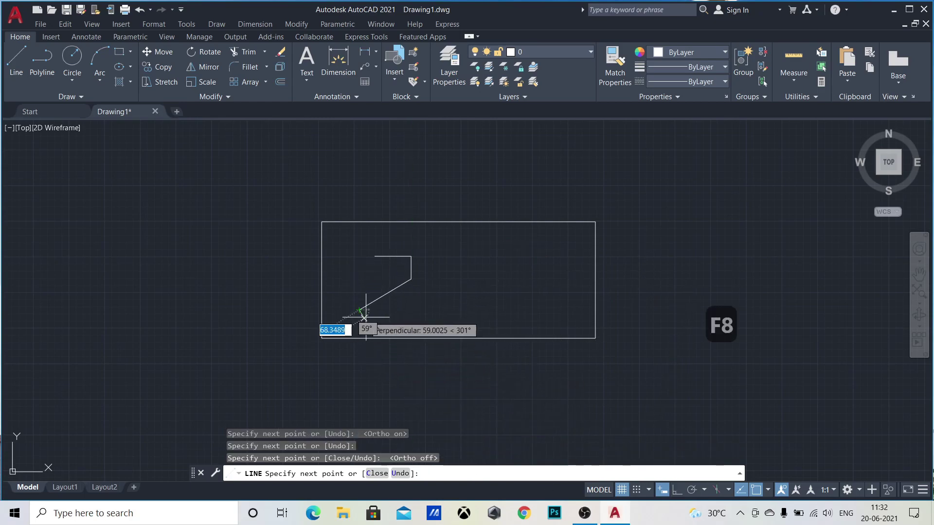
left_click(412, 309)
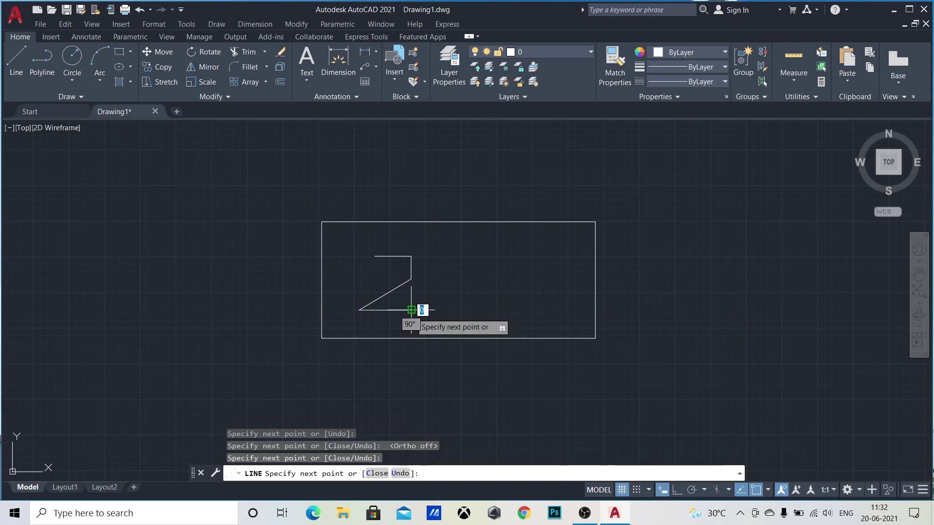
left_click(375, 257)
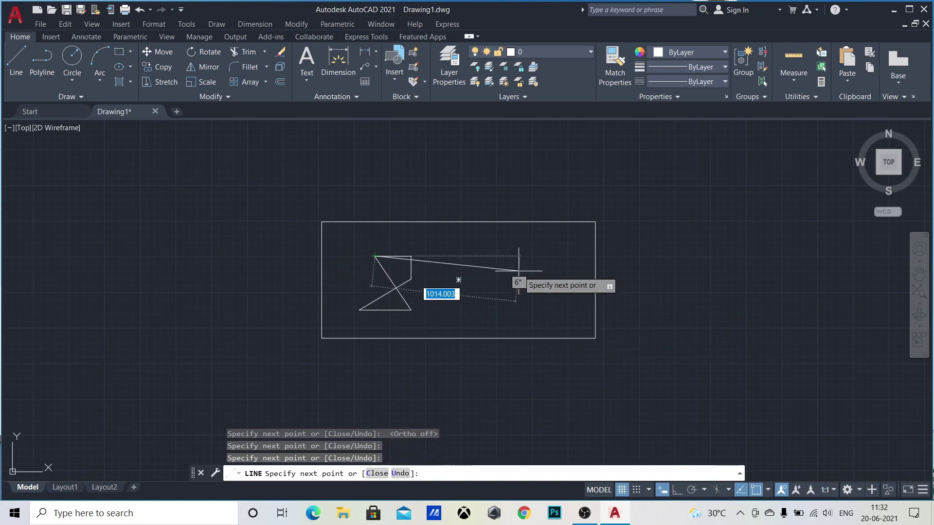
key("Escape")
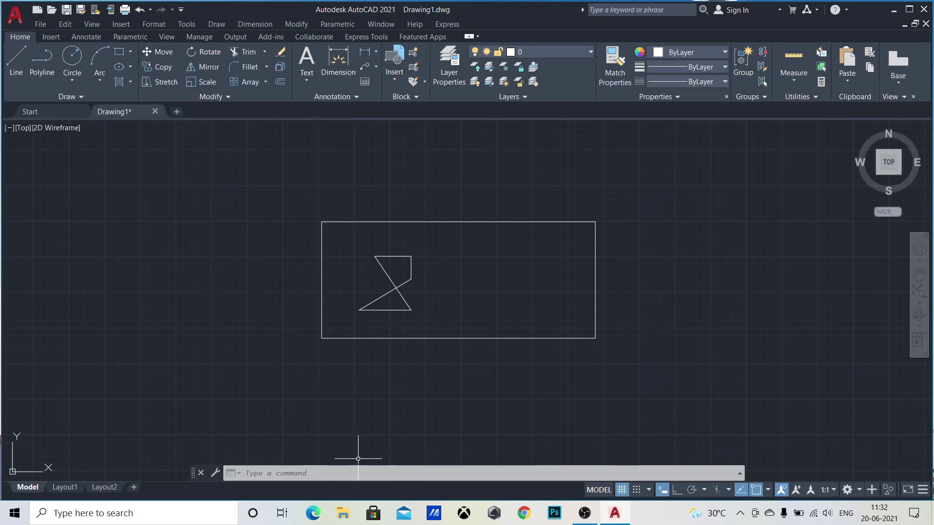
Move the rectangle alone to the right by its own width, from its upper-left corner to its upper-right corner.
type("m")
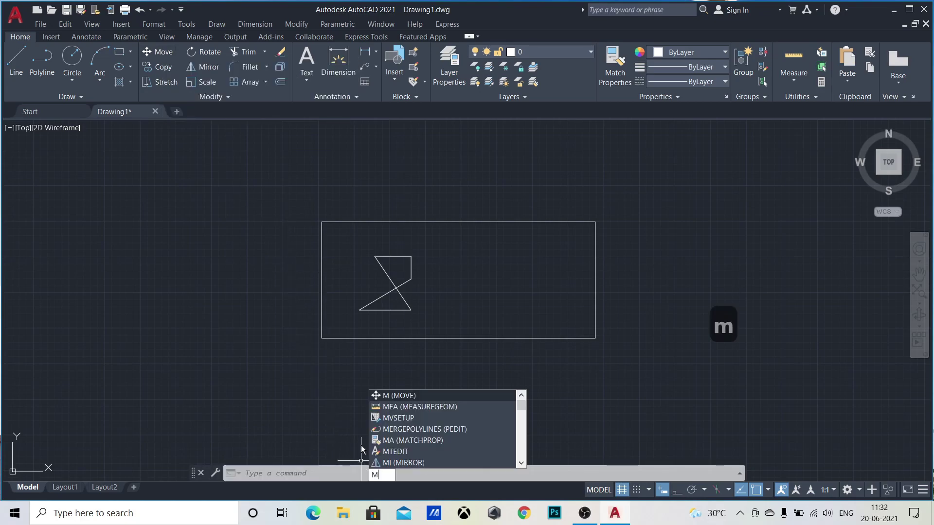
key("Return")
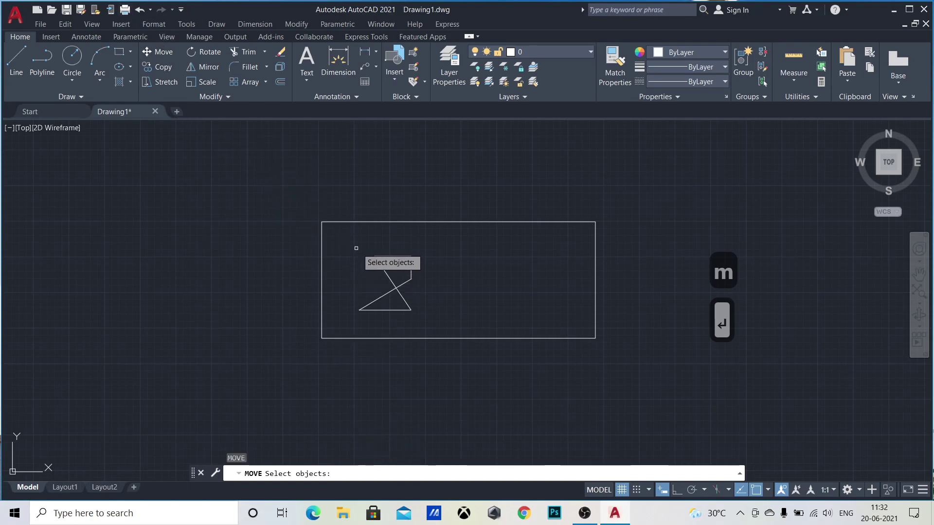
left_click(337, 222)
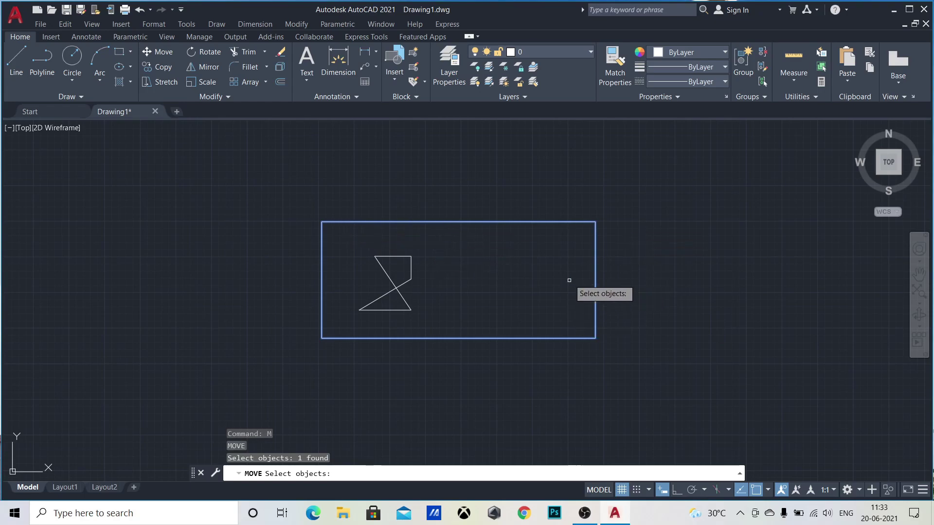
key("Return")
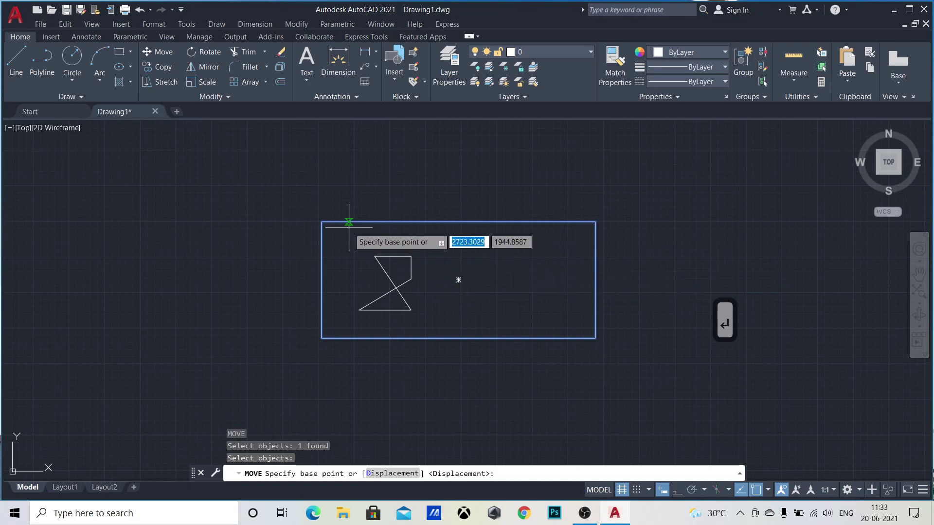
left_click(321, 221)
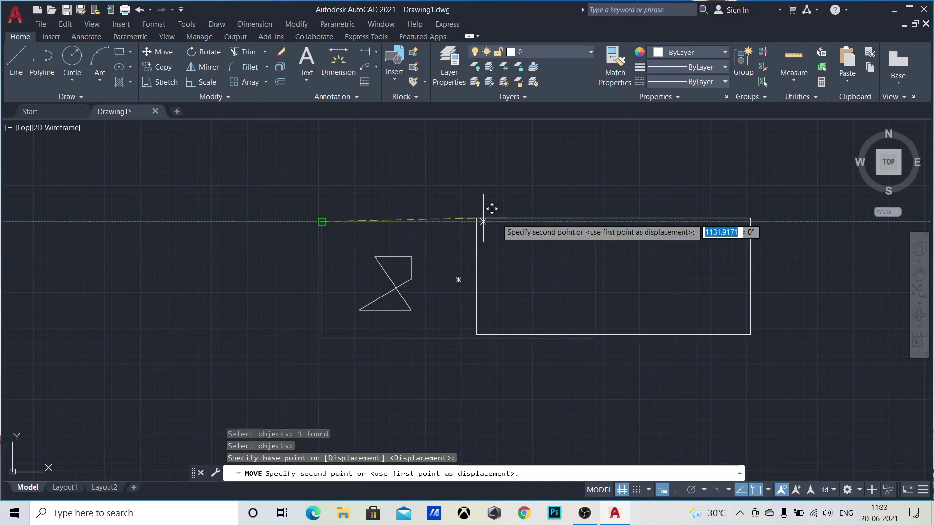
left_click(594, 221)
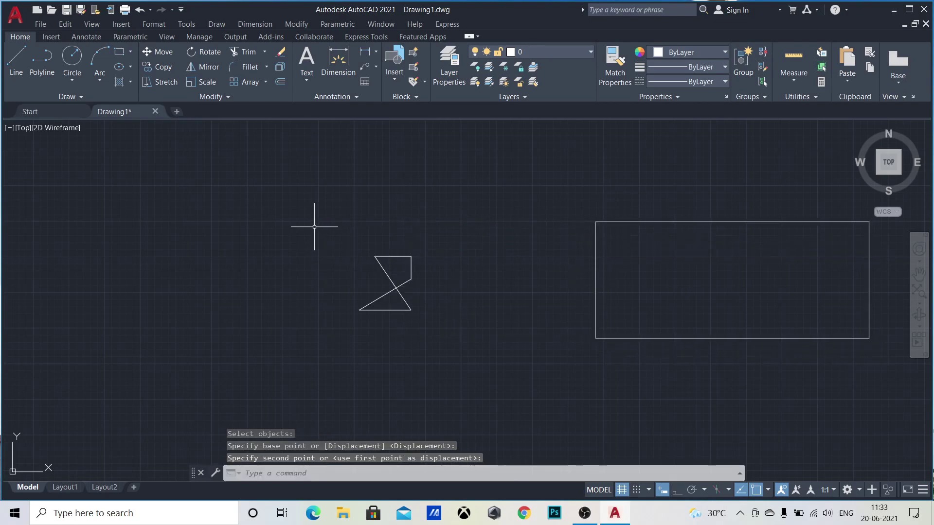
Move the whole line figure horizontally into the rectangle's left part with Ortho on, using the crossing of its diagonals as base point.
left_click(343, 225)
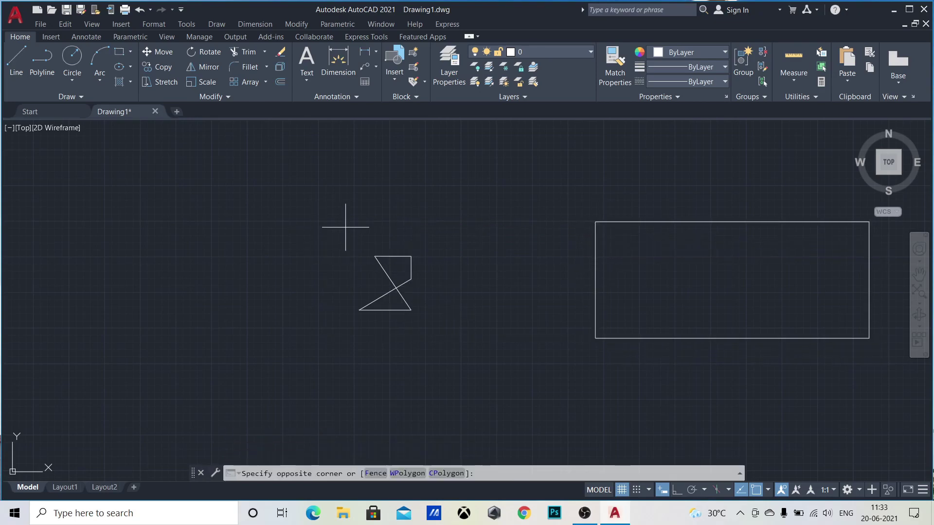
left_click(444, 335)
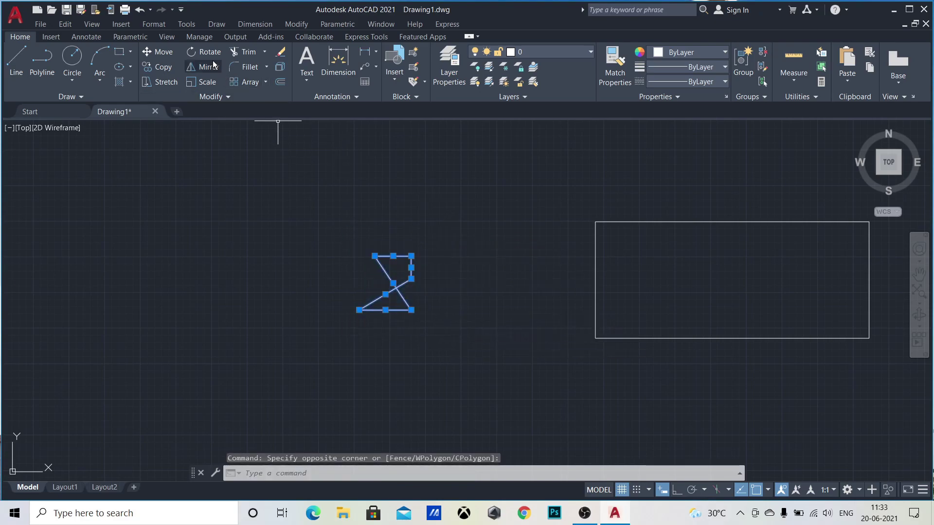
left_click(153, 51)
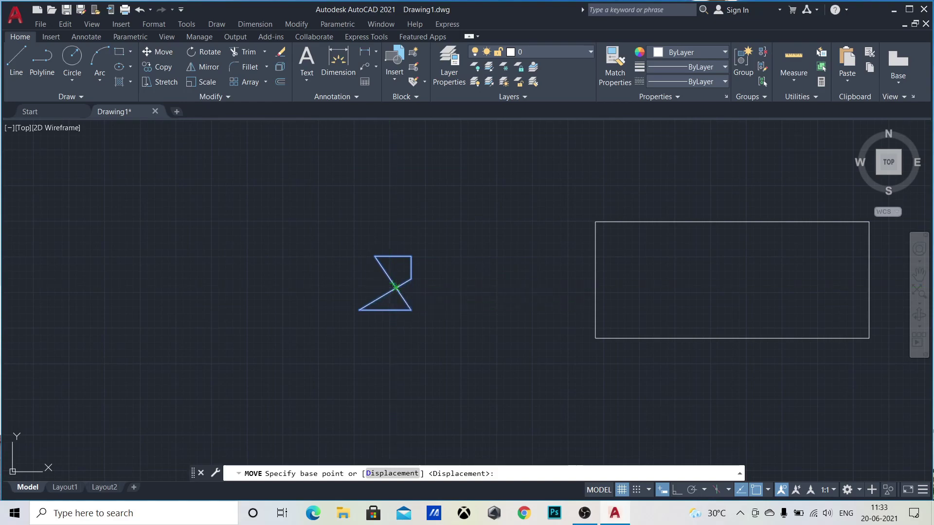
left_click(394, 288)
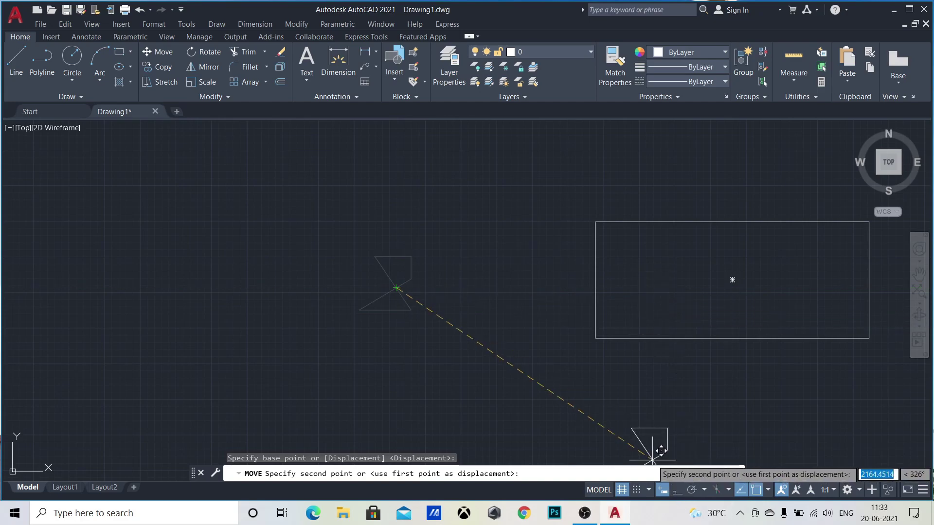
key("F8")
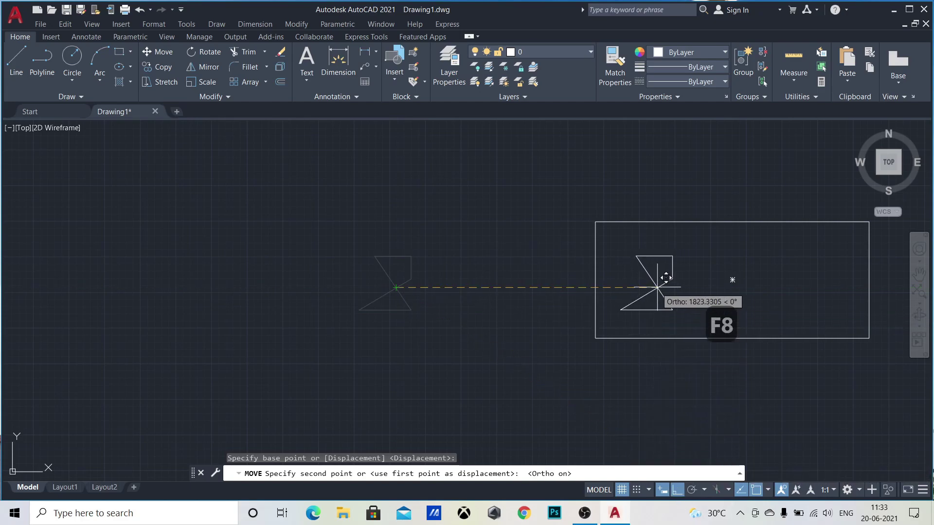
left_click(652, 297)
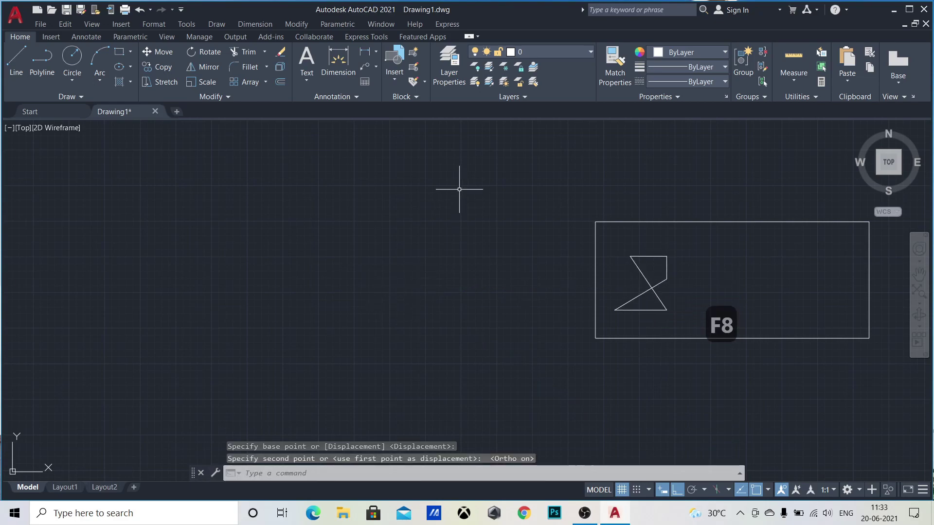
Move the rectangle and line figure together about 2300 units to the left, using the rectangle's center as base point.
left_click(490, 177)
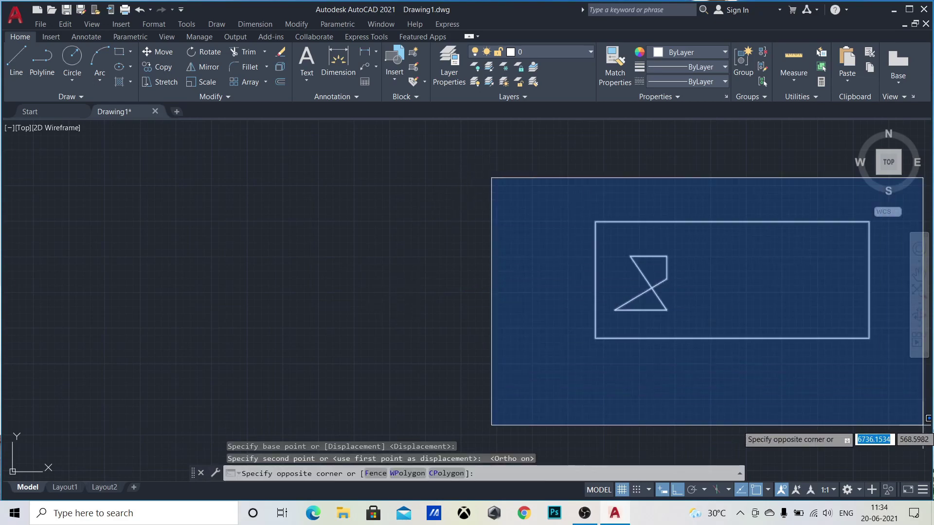
left_click(884, 393)
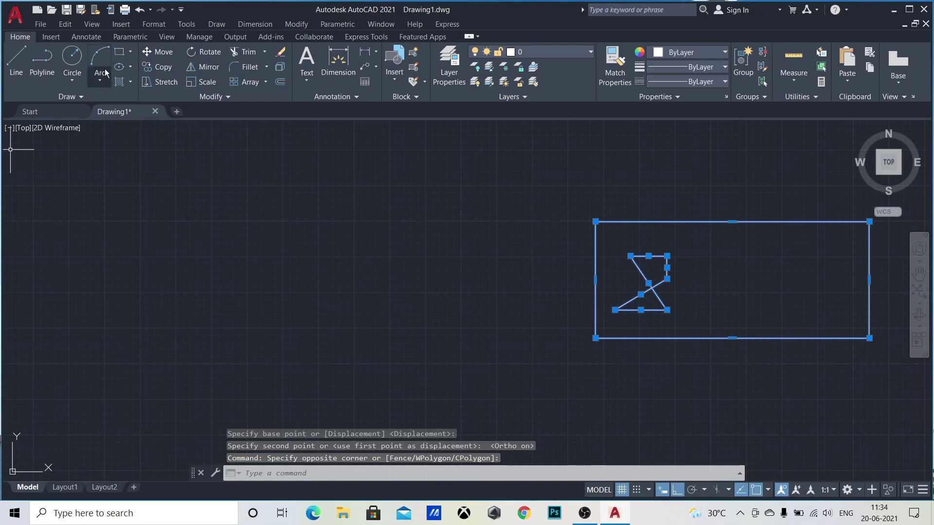
left_click(149, 52)
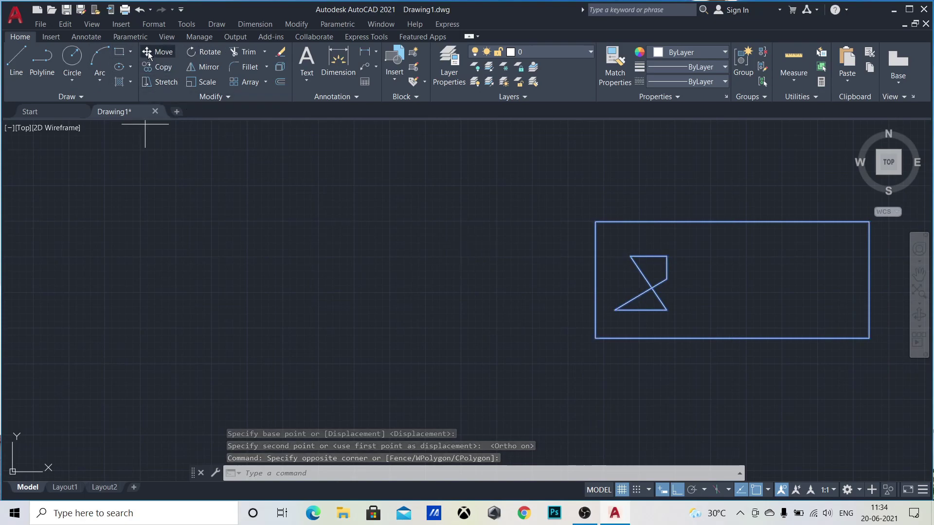
left_click(731, 279)
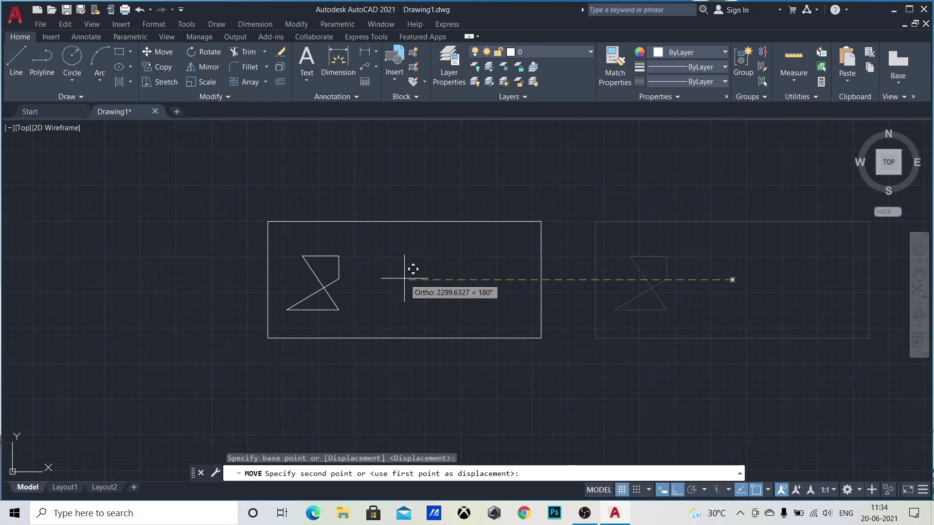
left_click(404, 279)
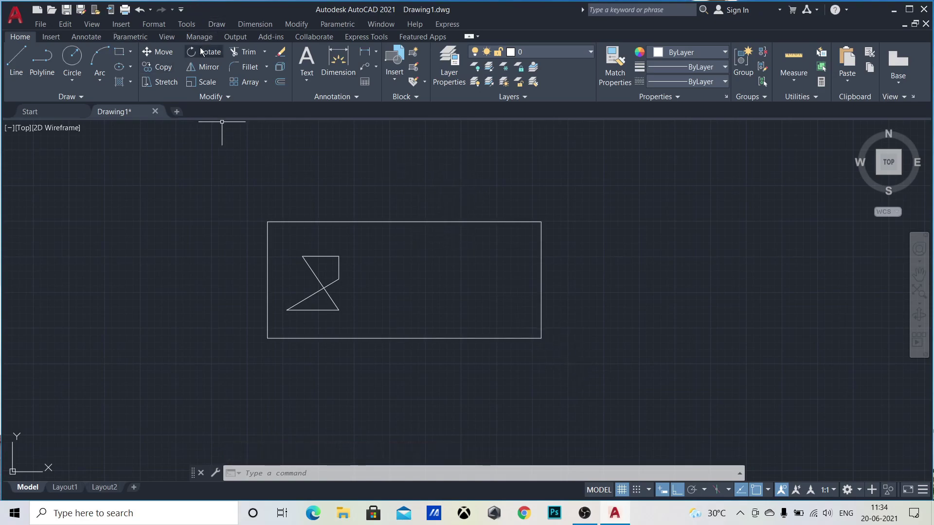
Rotate the rectangle and line figure together by 270° about the rectangle's center with Ortho on.
left_click(234, 192)
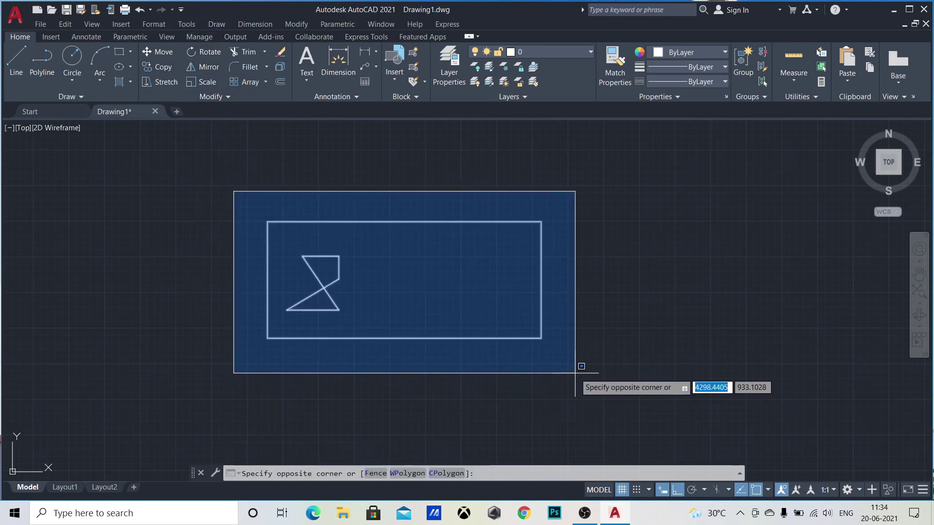
left_click(581, 374)
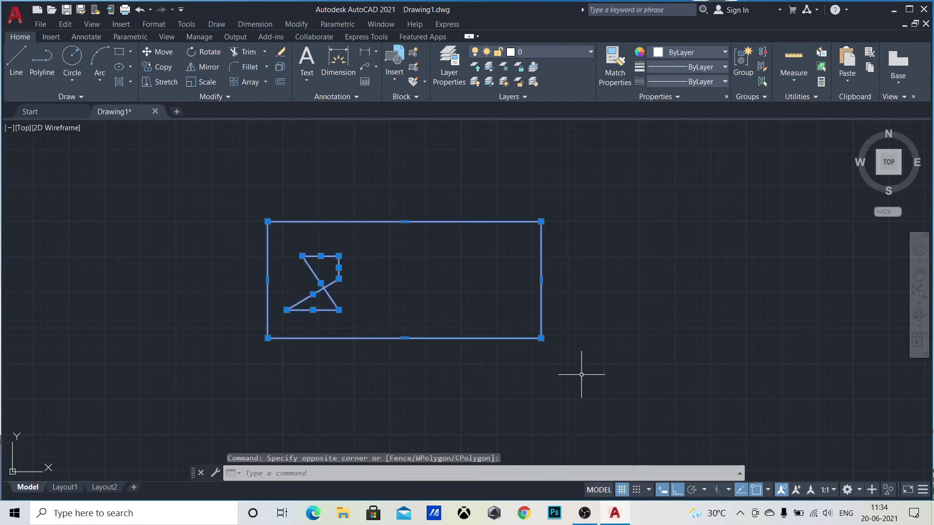
left_click(204, 51)
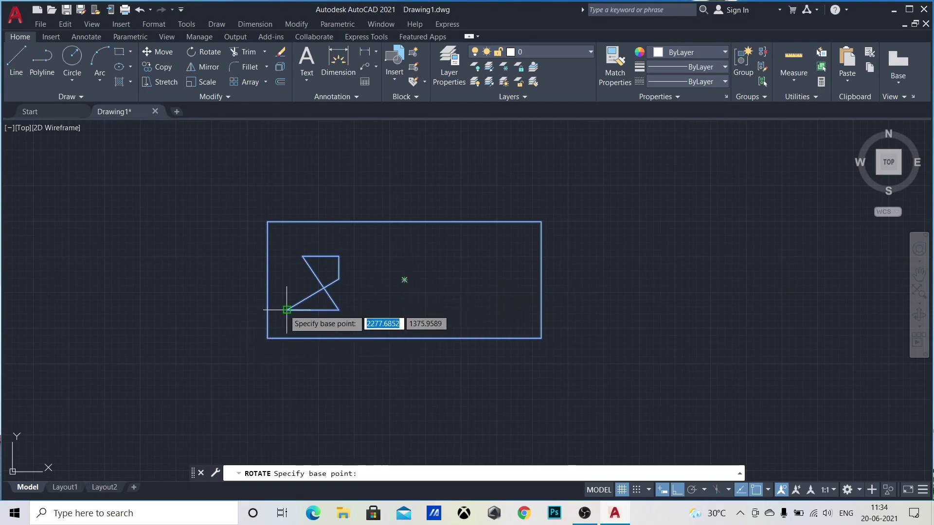
left_click(404, 279)
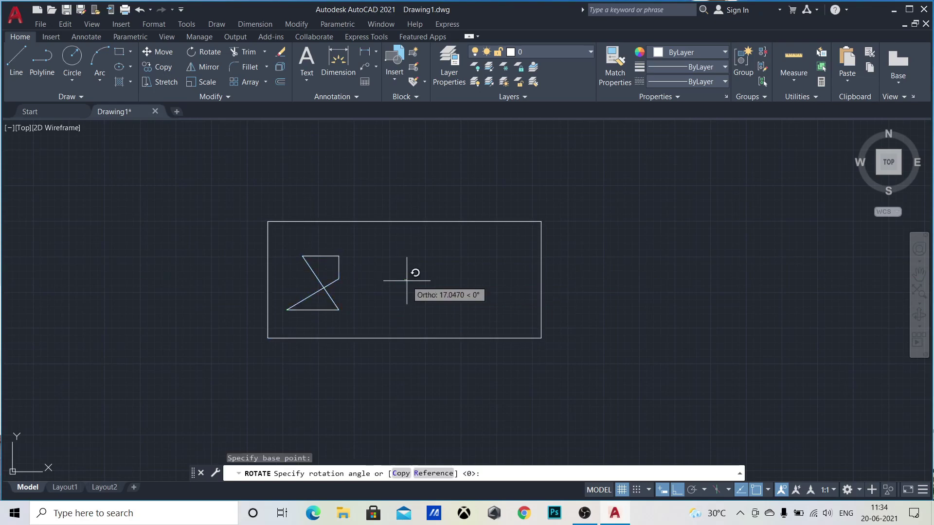
left_click(434, 344)
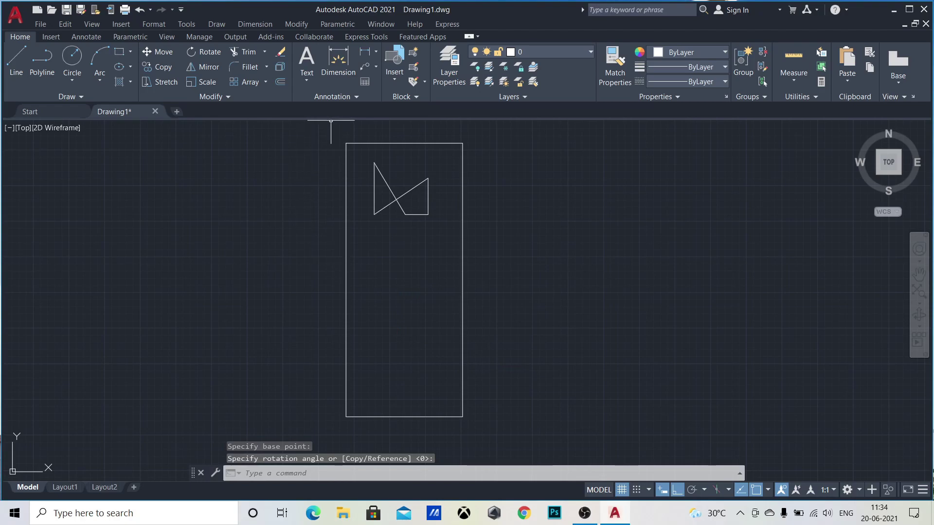
Rotate the upright rectangle and its line figure by another 270° about the rectangle's center, and turn Ortho off.
left_click(330, 130)
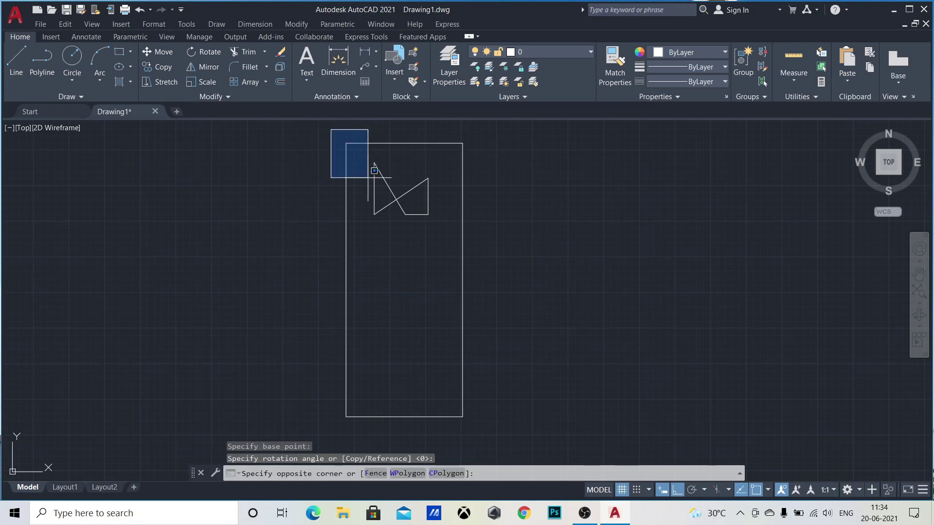
left_click(521, 422)
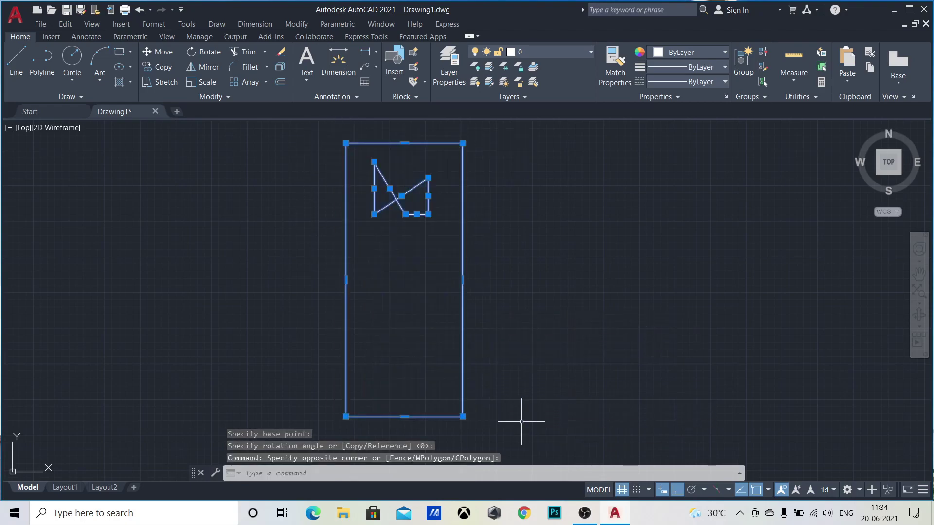
left_click(191, 57)
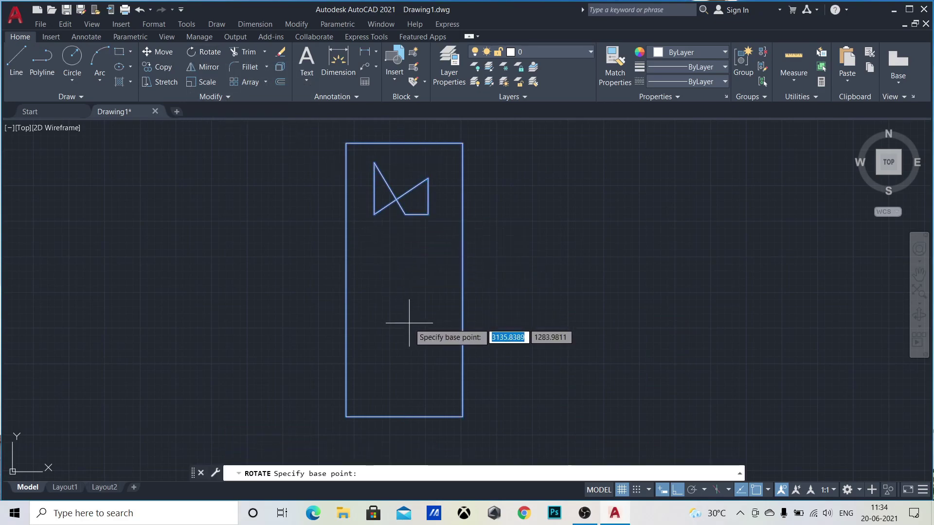
left_click(404, 280)
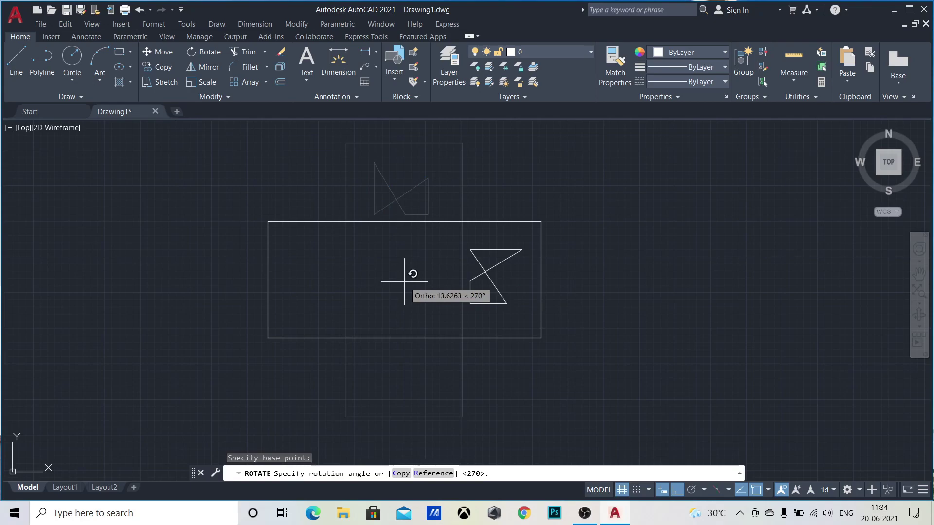
left_click(404, 281)
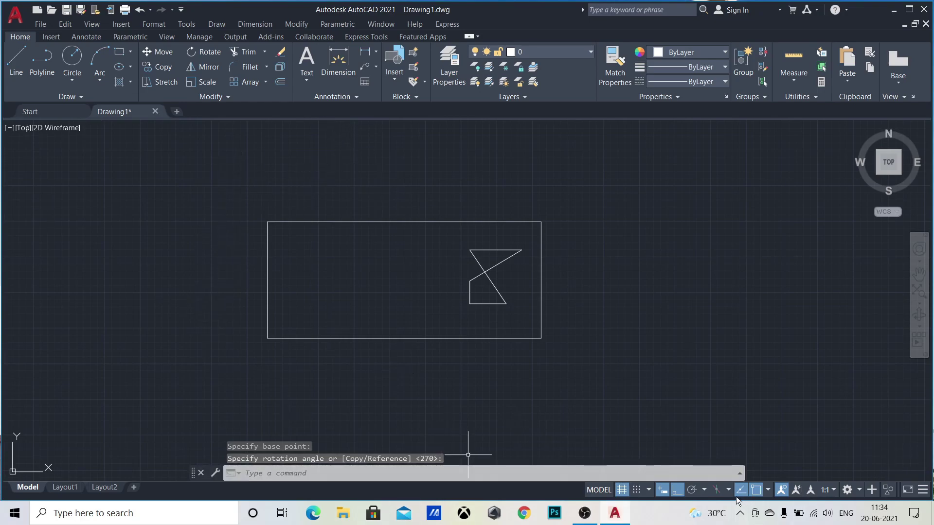
left_click(677, 490)
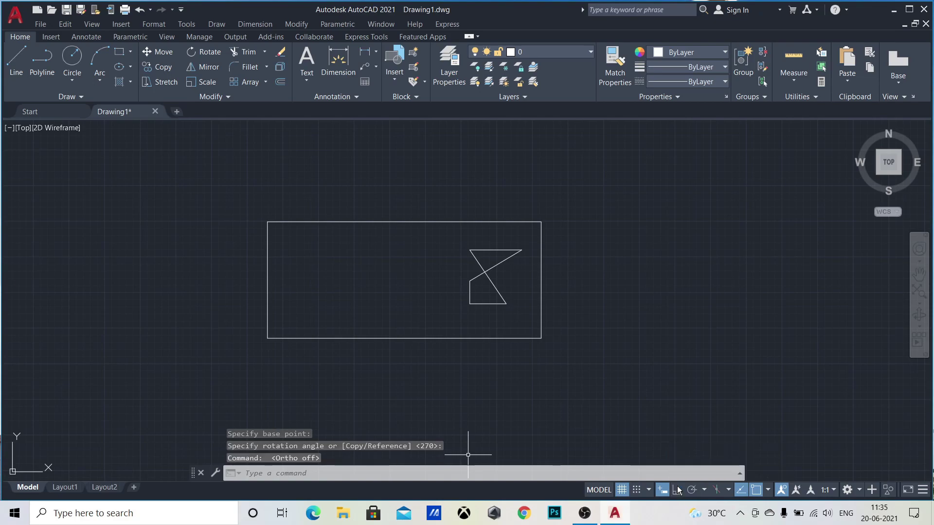
Try rotating the rectangle and line figure by 150° about the rectangle's lower-left corner, and undo the rotation.
left_click(213, 187)
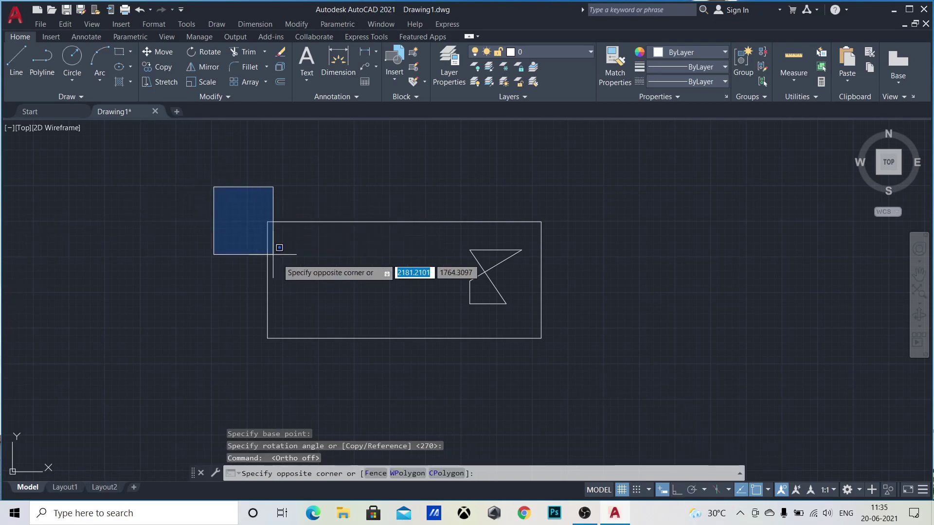
left_click(586, 371)
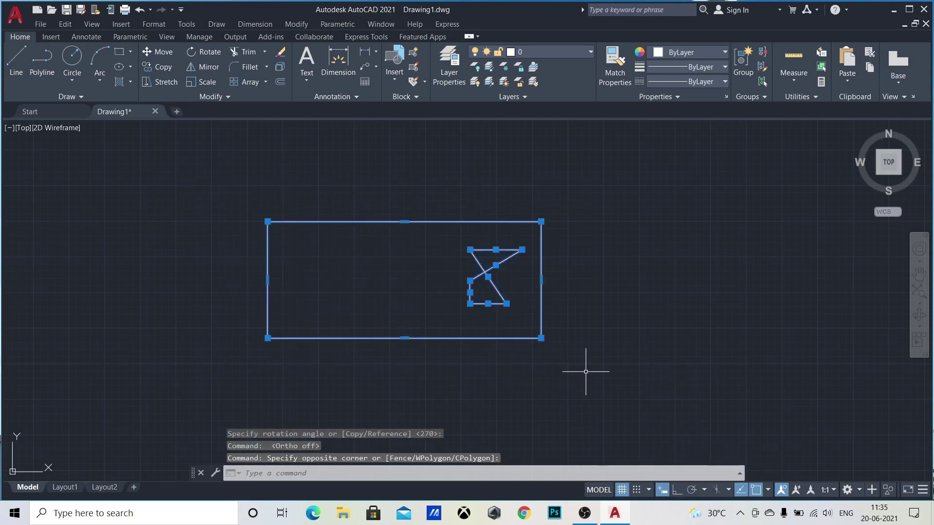
left_click(208, 50)
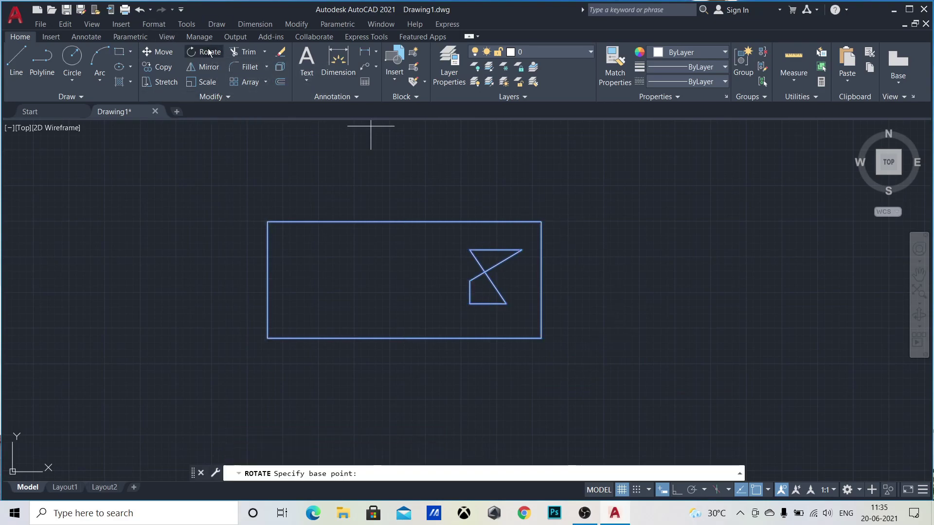
left_click(268, 338)
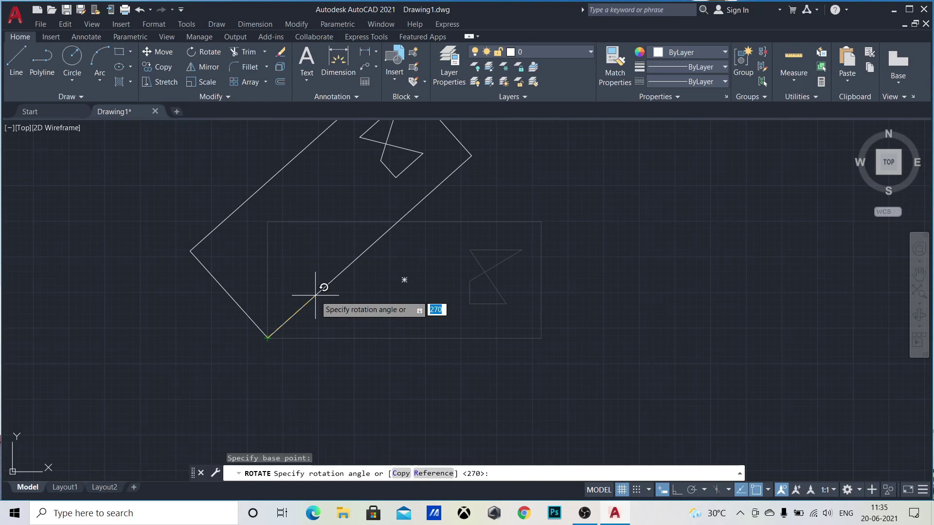
type("15")
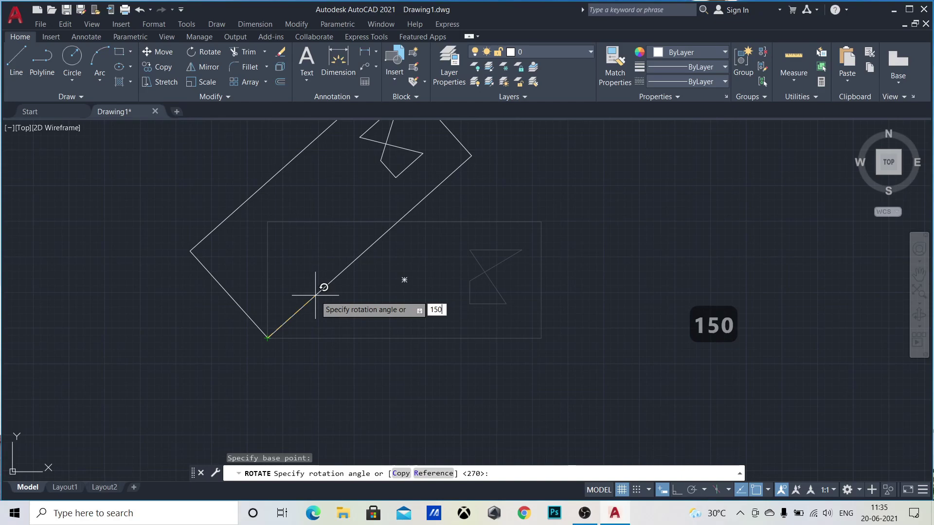
type("0")
key("Return")
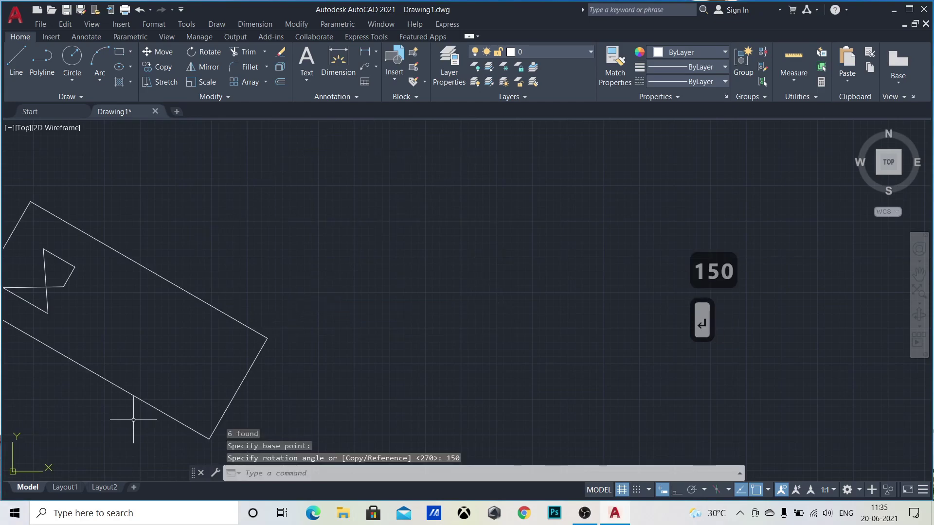
scroll(601, 336, "down", 4)
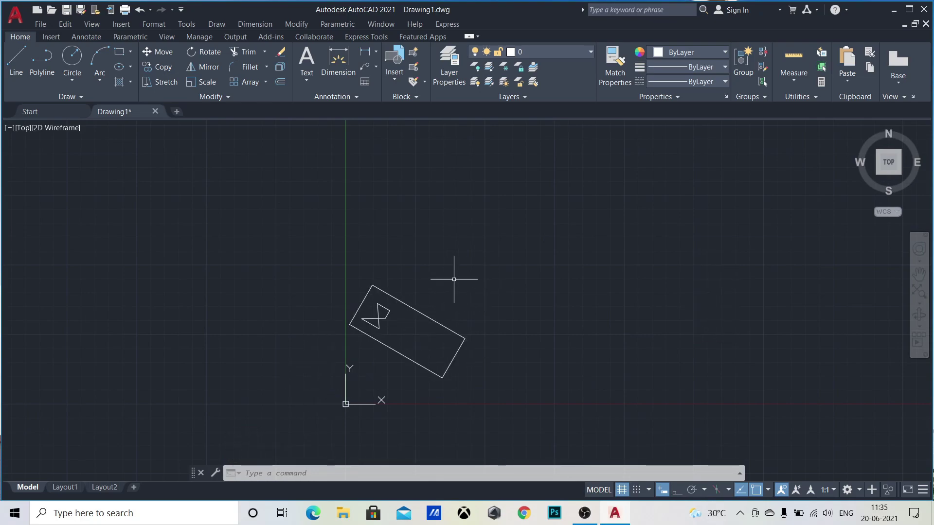
key("ctrl+z")
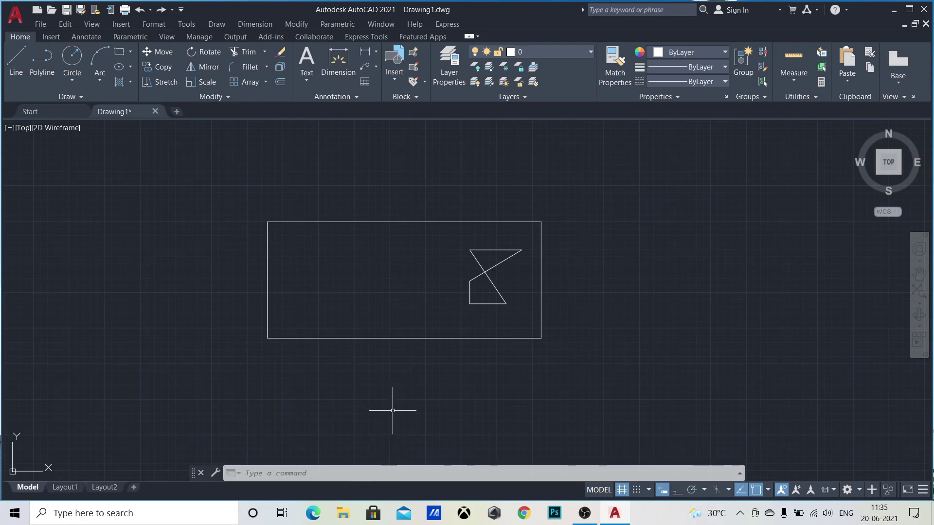
Try rotating the rectangle alone about a quarter turn counterclockwise around its center, and undo the rotation.
type("ro")
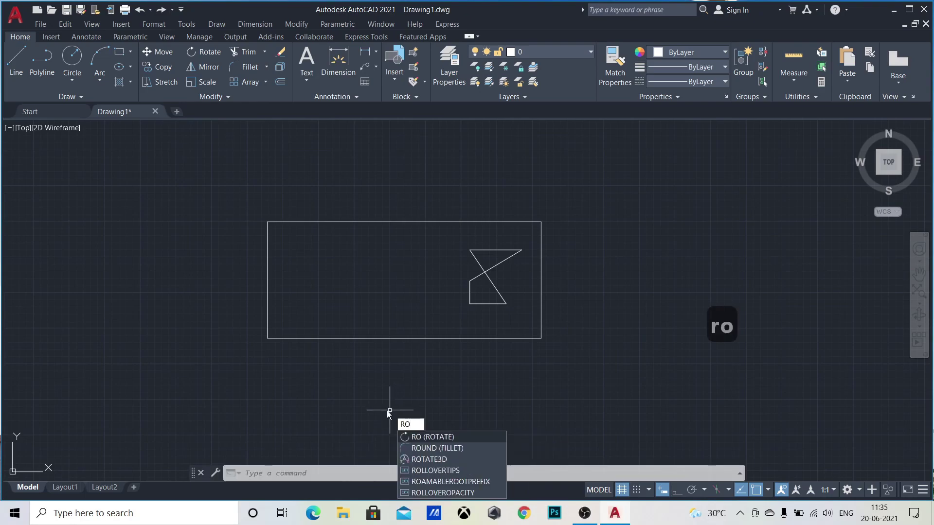
key("Return")
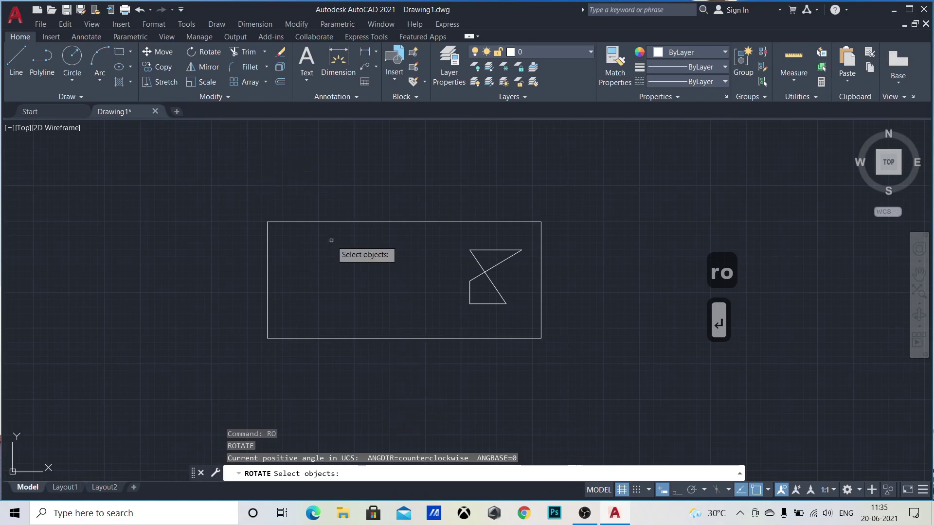
left_click(278, 222)
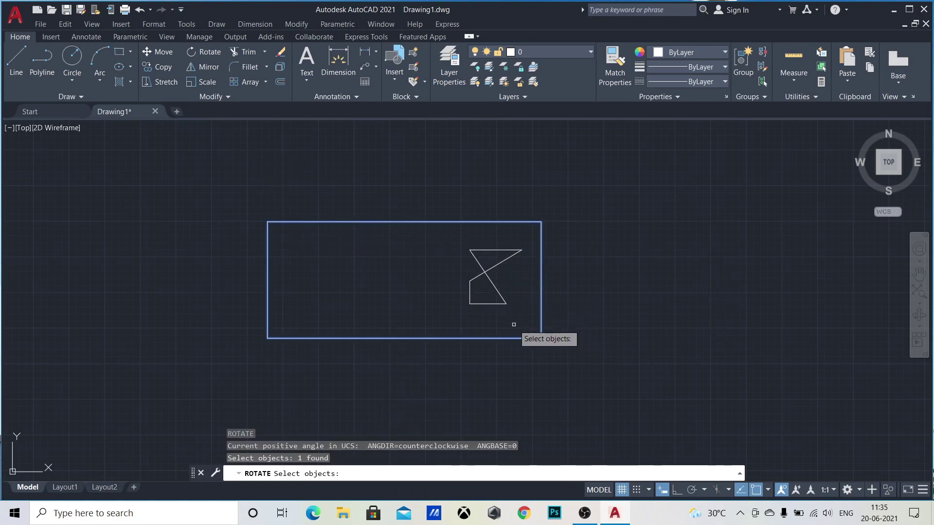
key("Return")
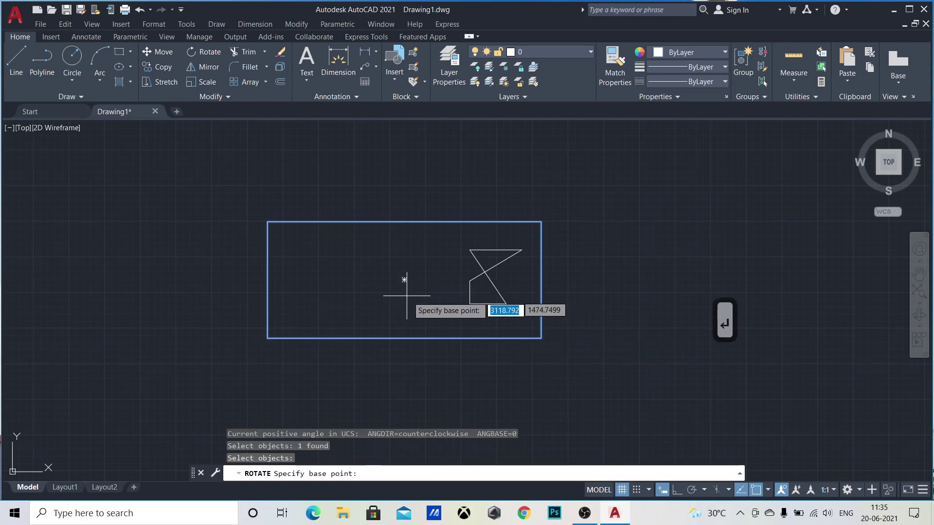
left_click(404, 280)
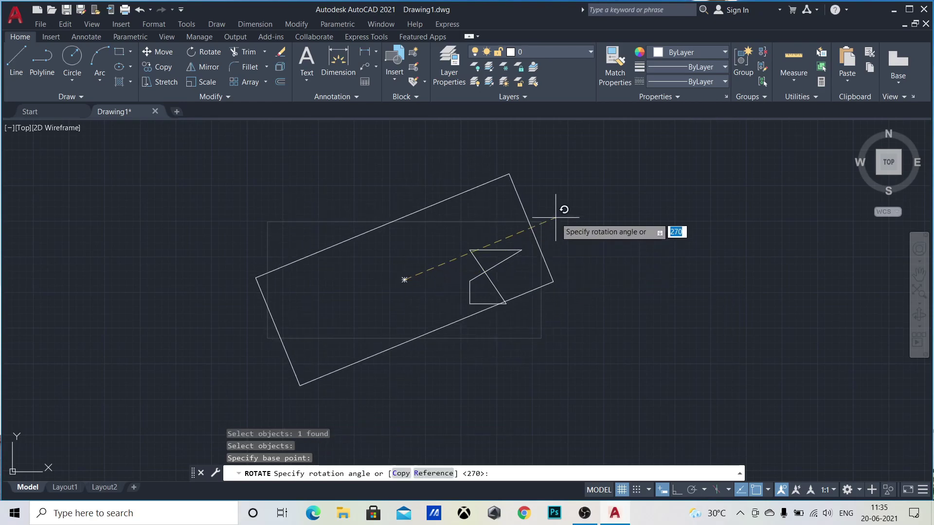
left_click(402, 198)
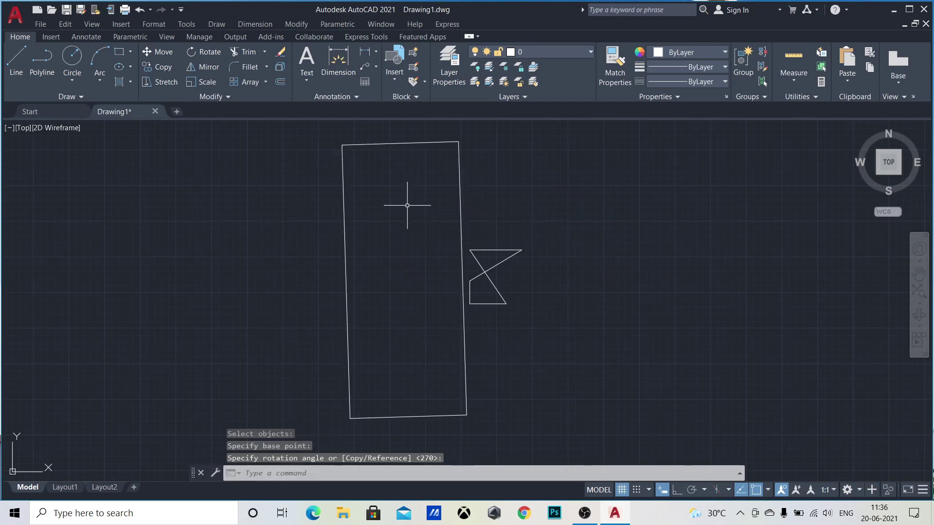
key("ctrl+z")
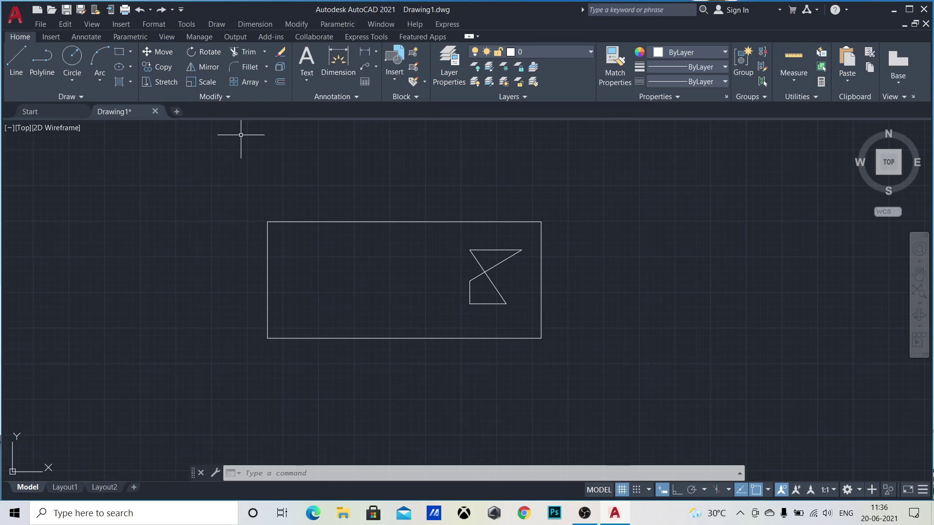
Draw a line from the rectangle's upper-right corner horizontally right, continuing diagonally down-left across the rectangle to just below its bottom edge.
left_click(16, 60)
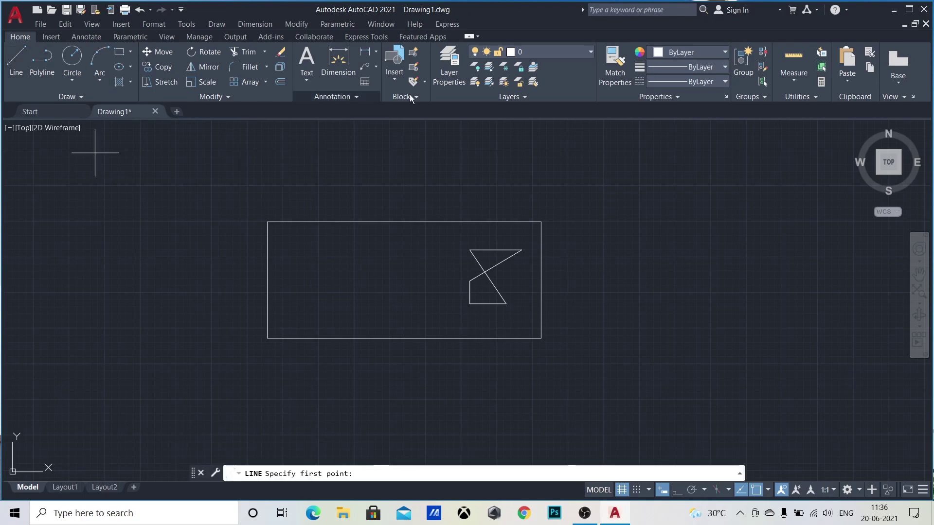
left_click(540, 221)
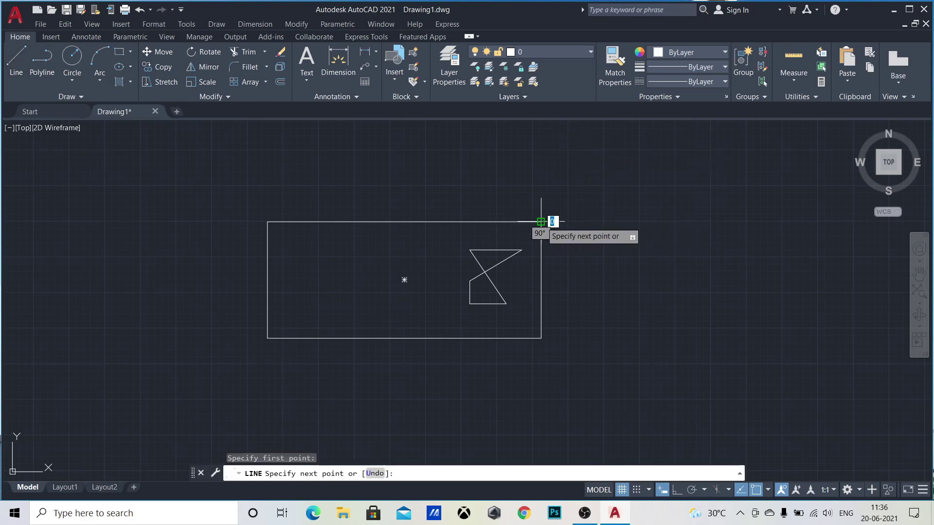
left_click(621, 222)
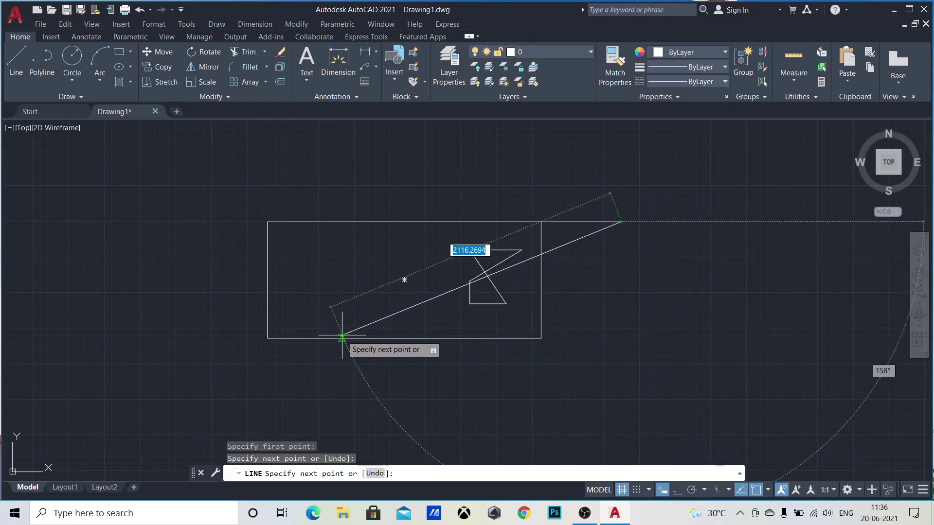
left_click(318, 363)
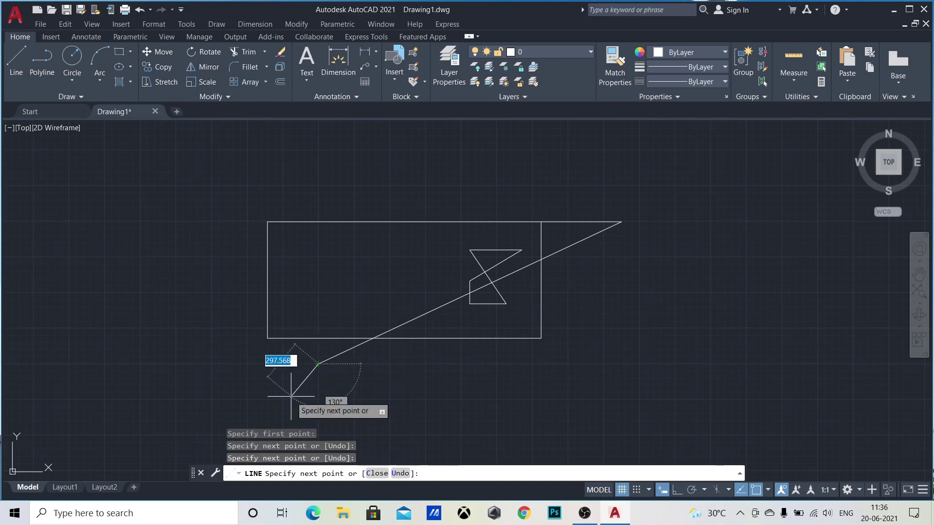
key("Escape")
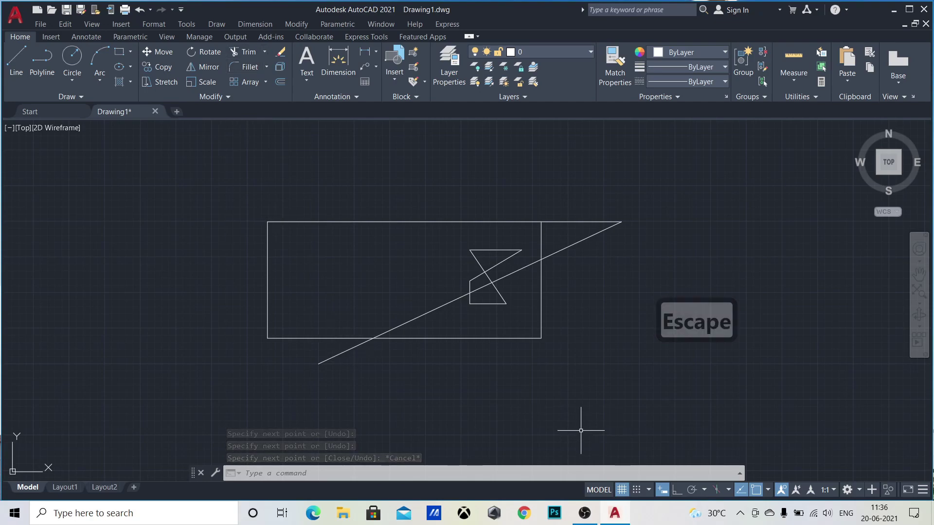
Trim the part of the diagonal line that extends below the rectangle's bottom edge.
type("tr")
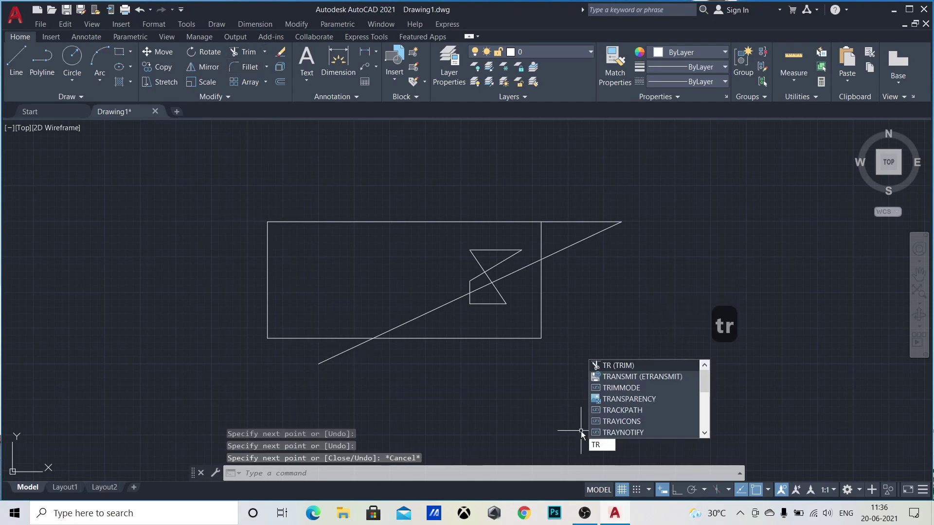
key("Return")
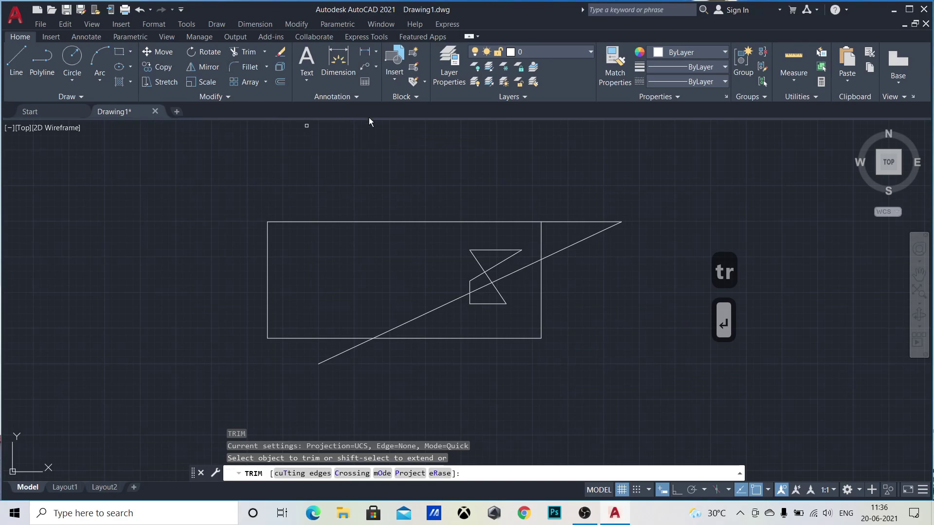
left_click(346, 353)
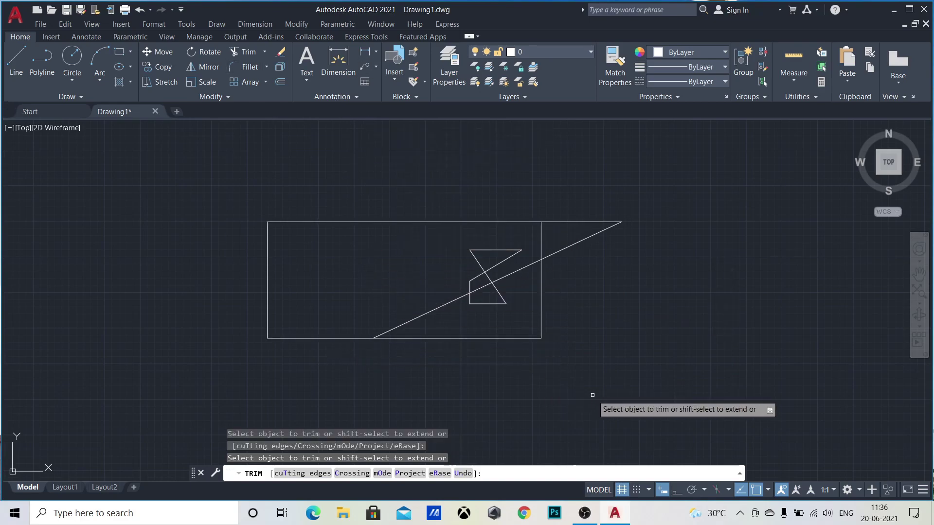
key("Escape")
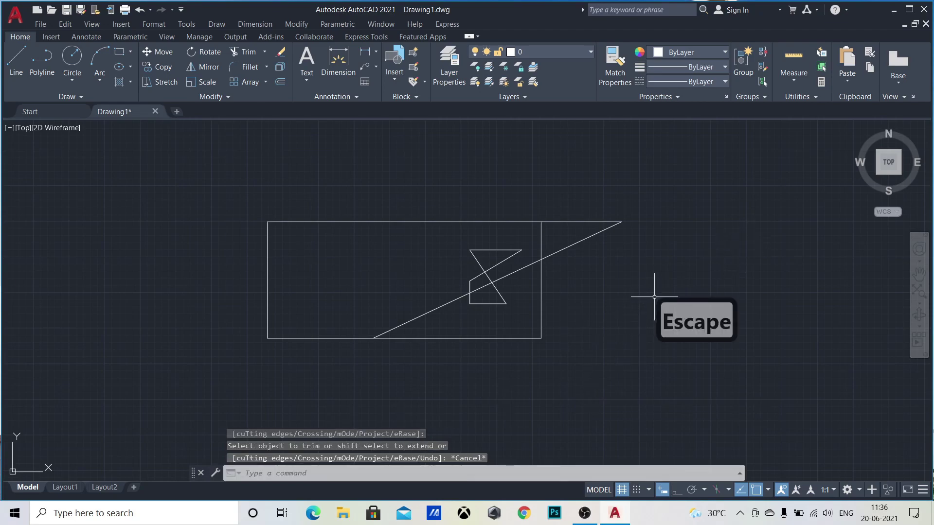
Trim the diagonal line's portion left of the small line figure, and trim away the figure's bottom segment.
key("Return")
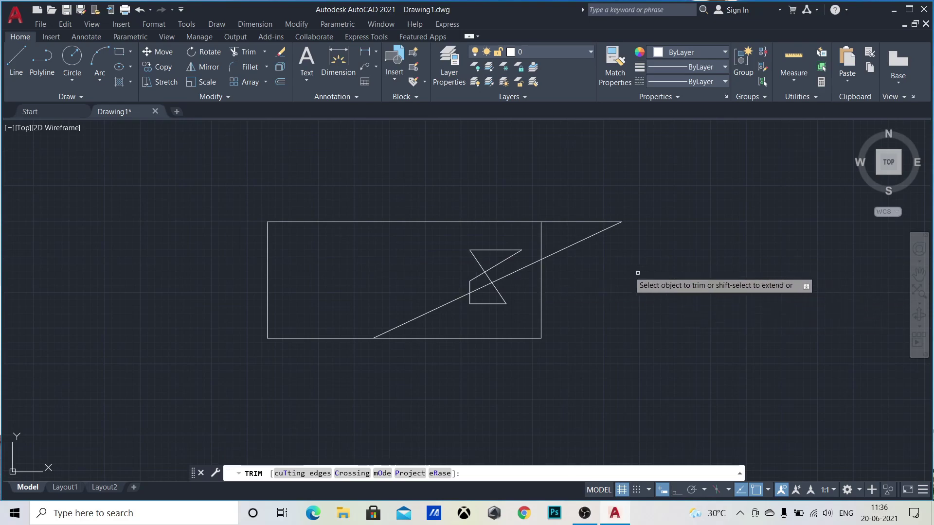
right_click(661, 288)
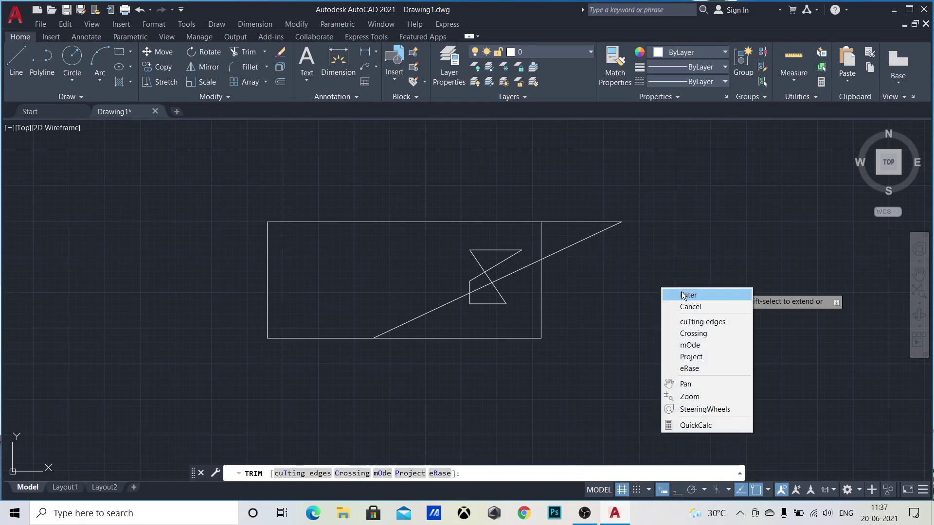
left_click(683, 294)
left_click(437, 307)
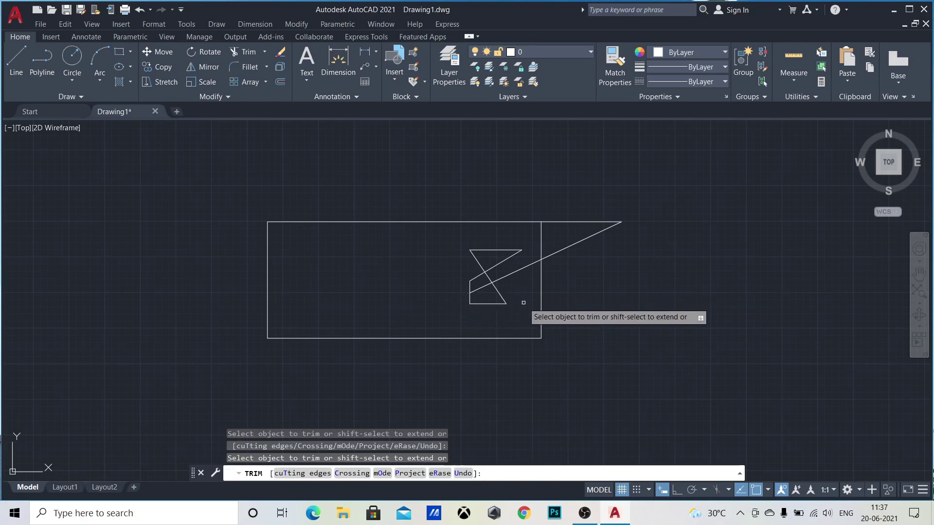
left_click(493, 305)
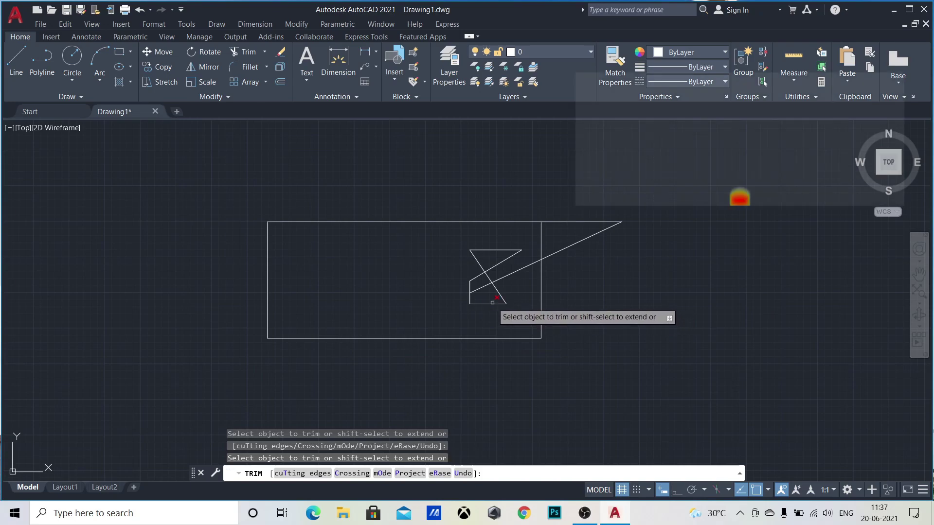
key("Escape")
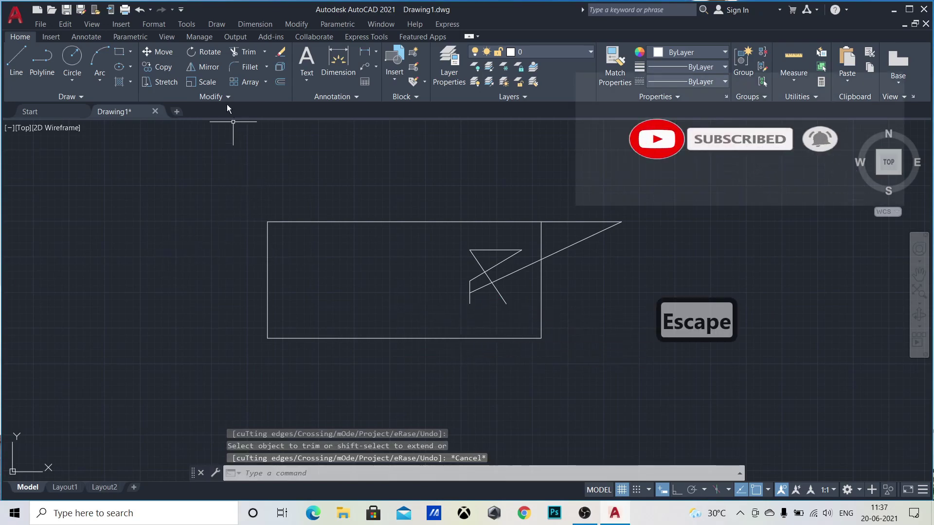
Extend the shortened diagonal line down-left to the rectangle's bottom edge.
left_click(263, 53)
left_click(250, 92)
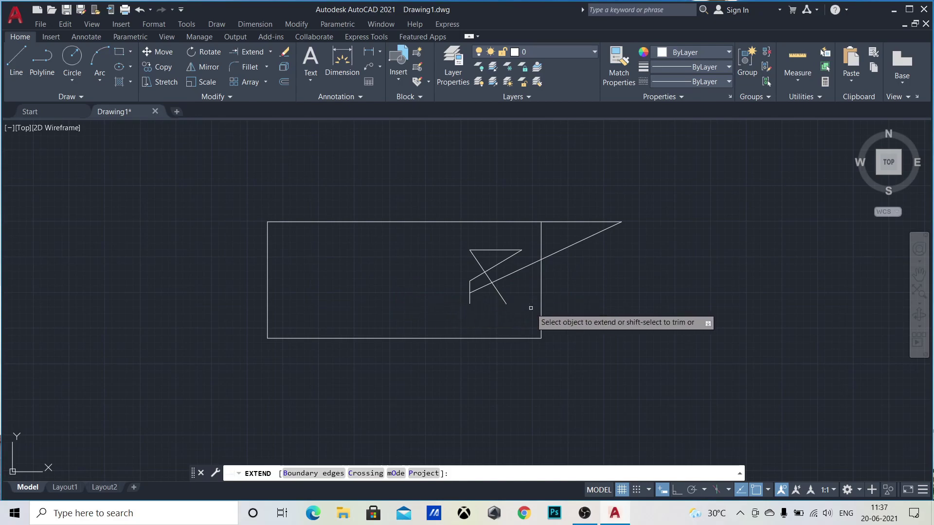
left_click(476, 292)
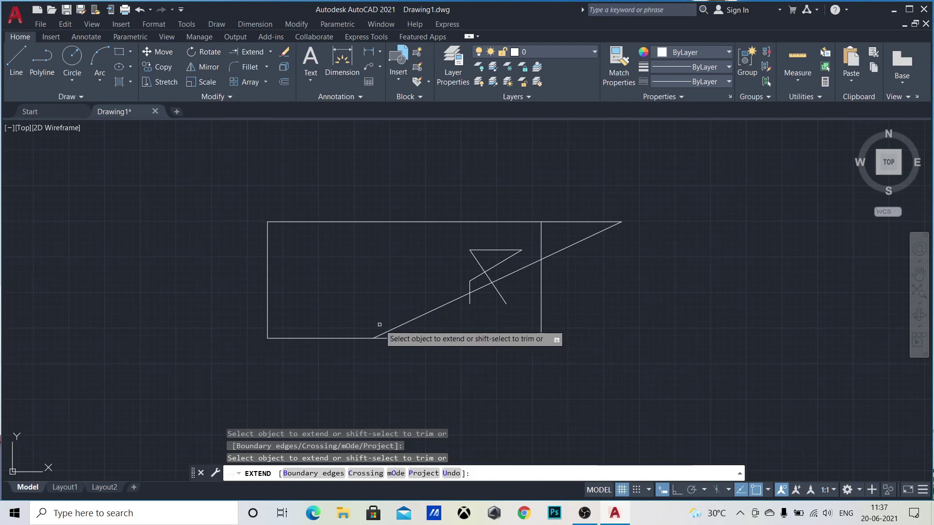
left_click(406, 324, "shift")
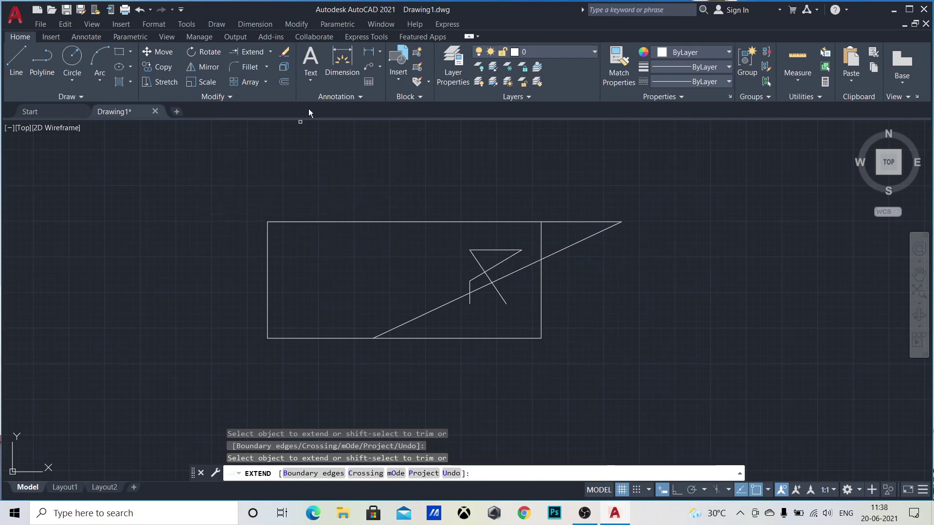
key("Escape")
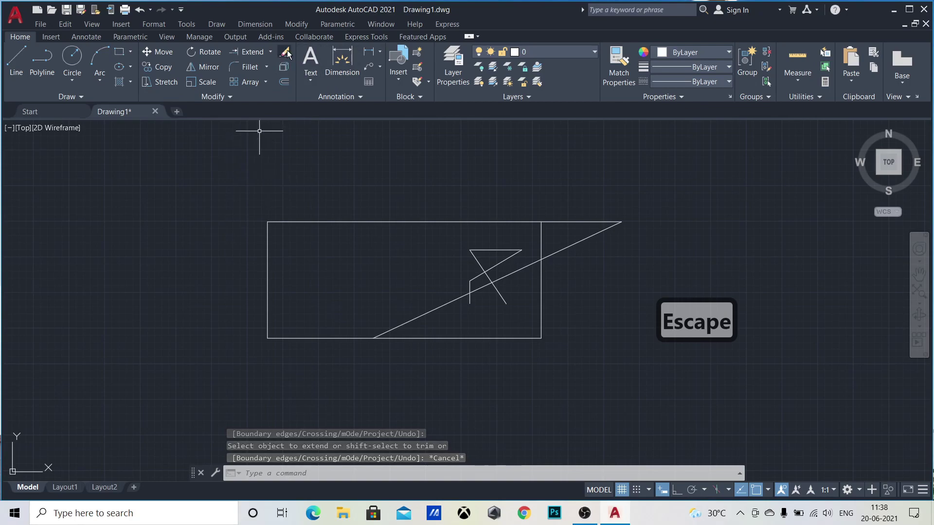
left_click(286, 52)
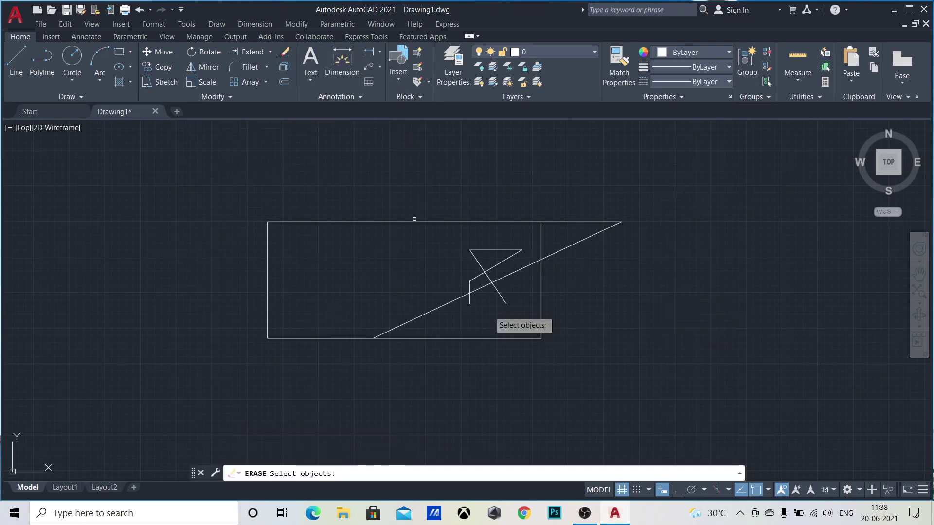
left_click(611, 224)
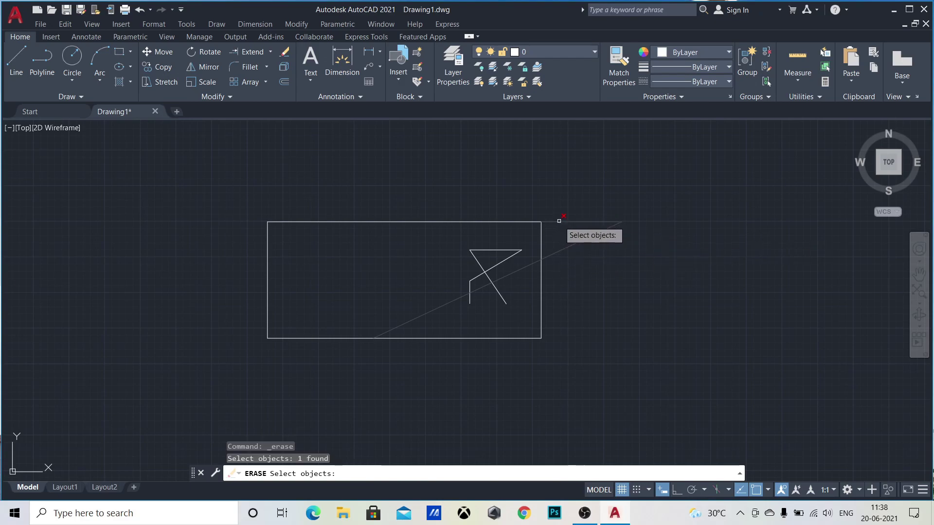
left_click(559, 220)
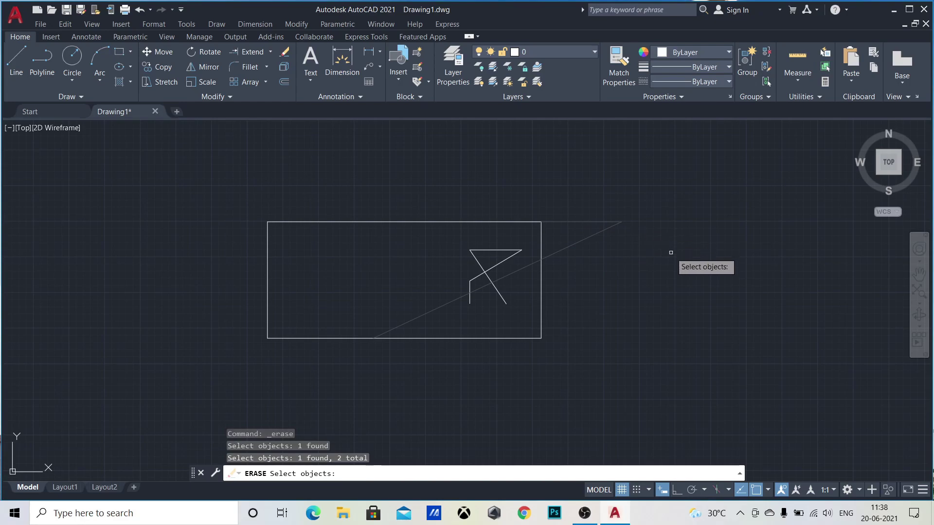
key("Escape")
key("Escape")
key("Escape")
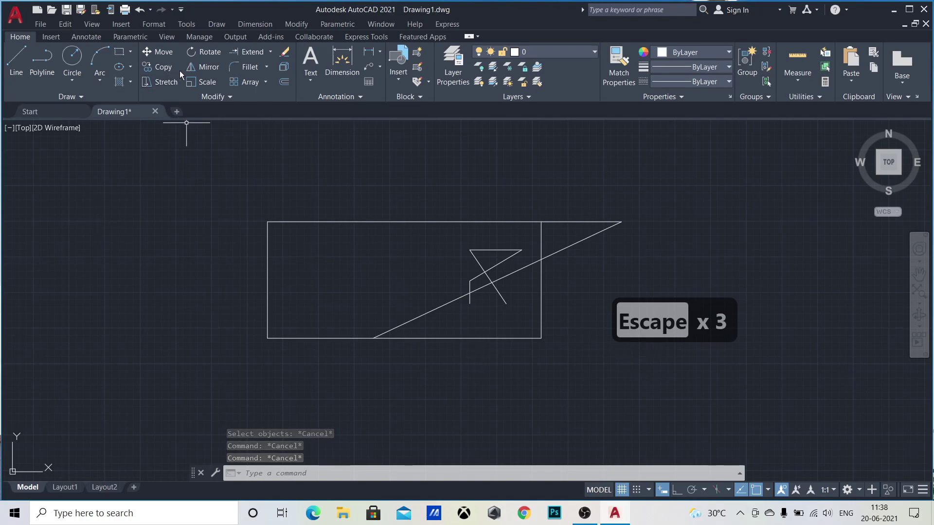
Copy the small figure's slanted line from its upper endpoint to a point on the rectangle's bottom edge, left of the long diagonal's end.
left_click(155, 65)
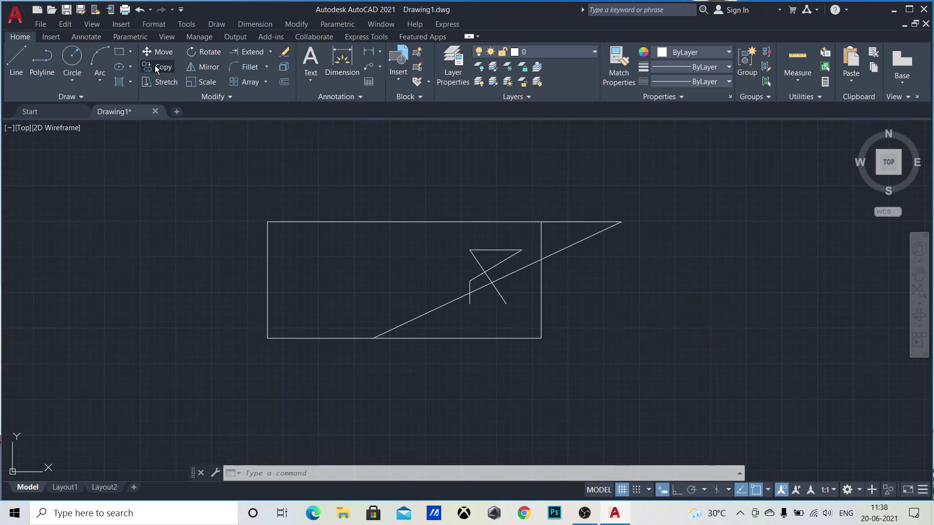
left_click(478, 260)
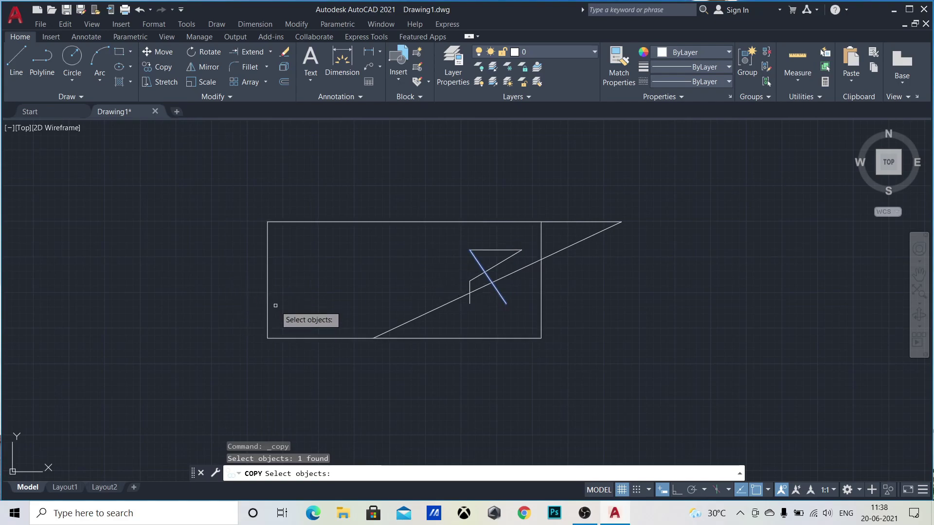
key("Return")
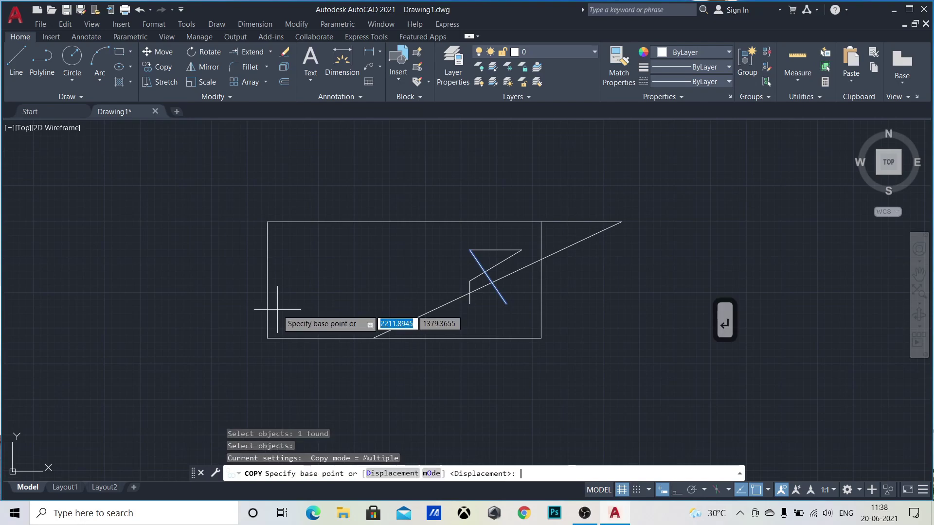
left_click(470, 250)
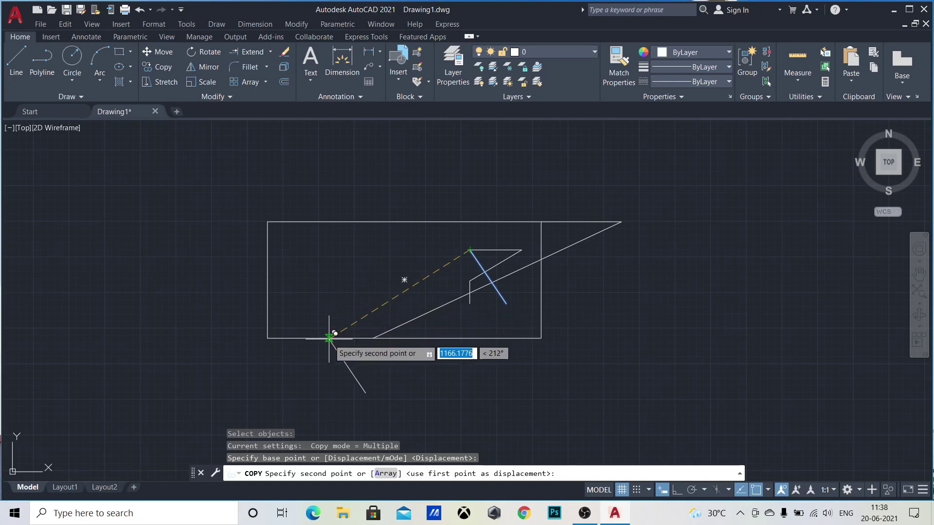
scroll(330, 335, "up", 6)
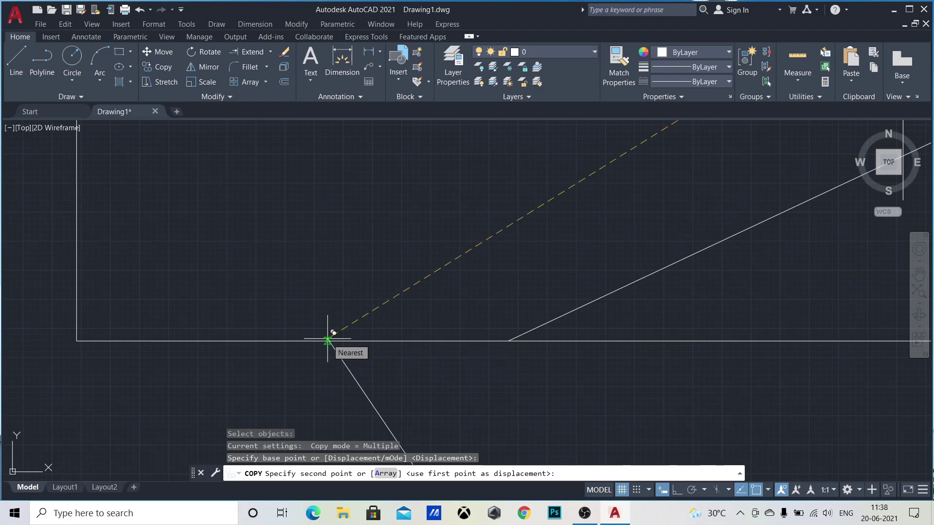
left_click(328, 340)
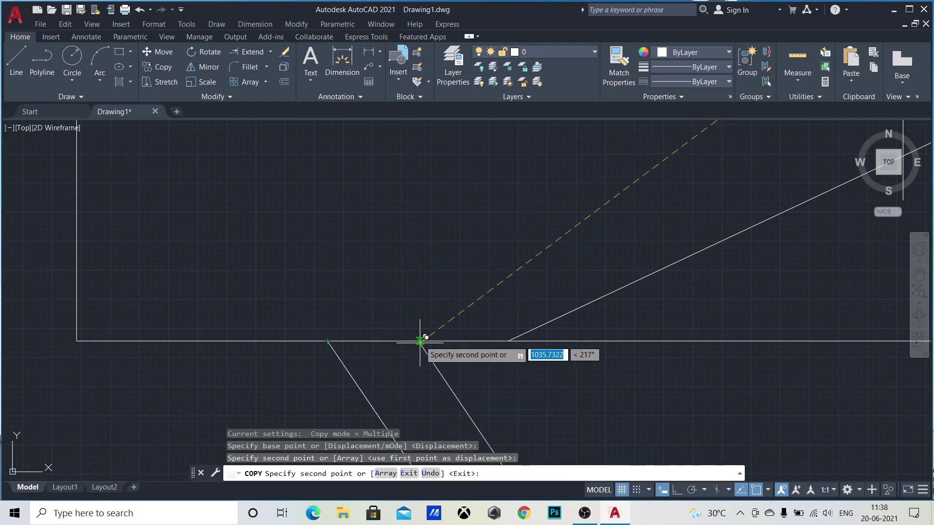
scroll(384, 272, "down", 4)
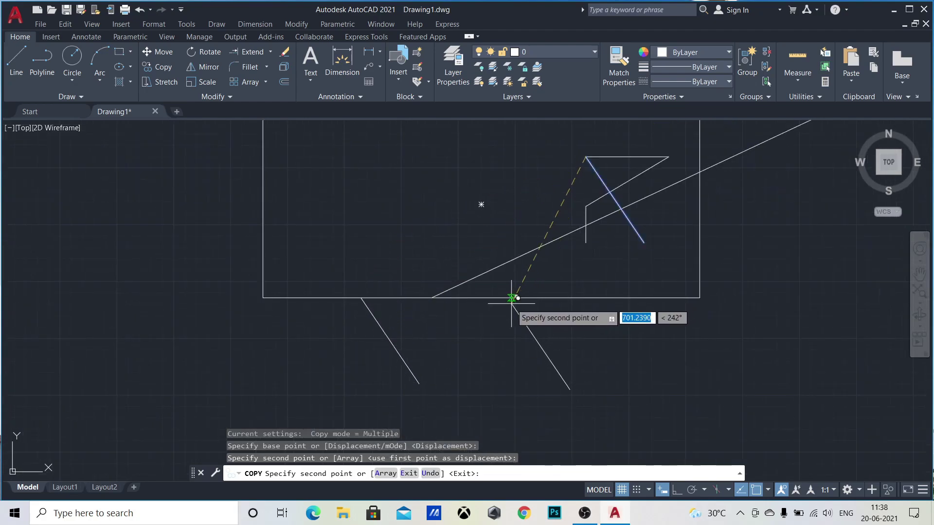
key("Escape")
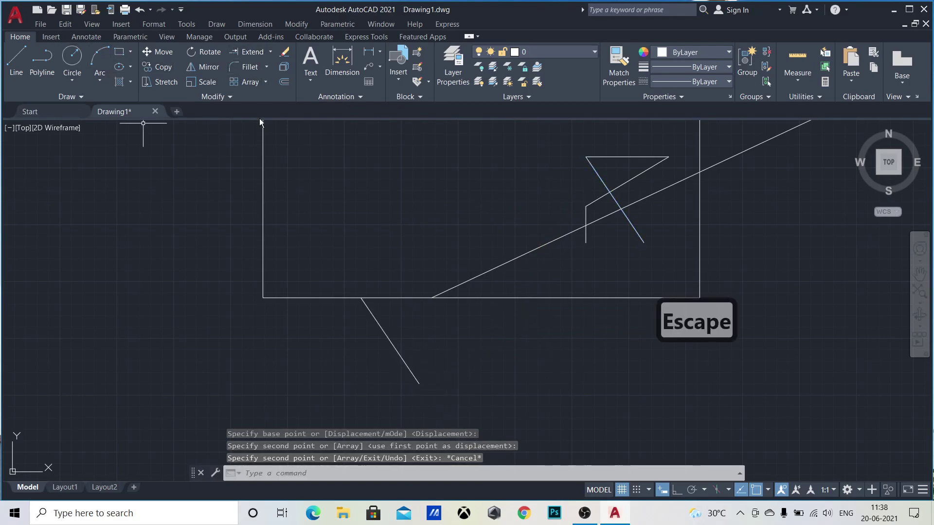
Copy the slanted line below the rectangle by its midpoint, placing one copy at the rectangle's lower-right corner and several more scattered around the rectangle.
scroll(331, 364, "down", 4)
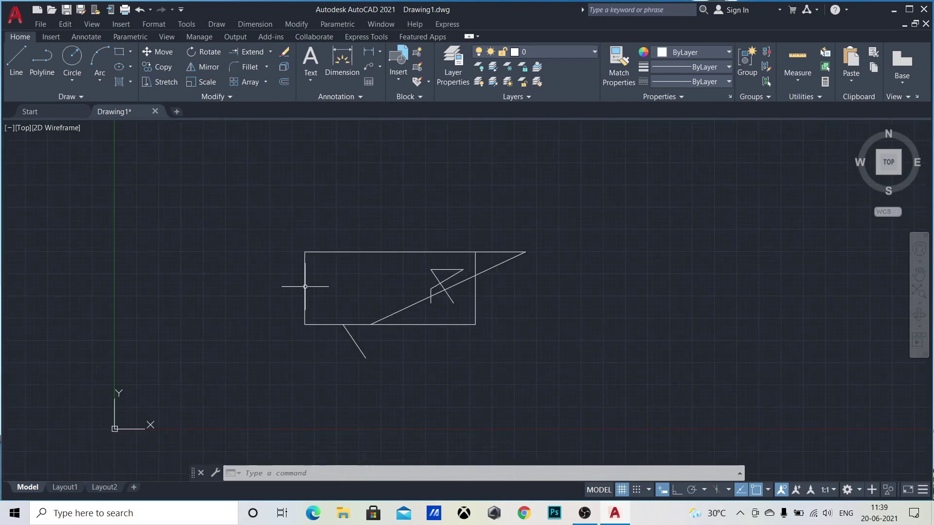
type("co")
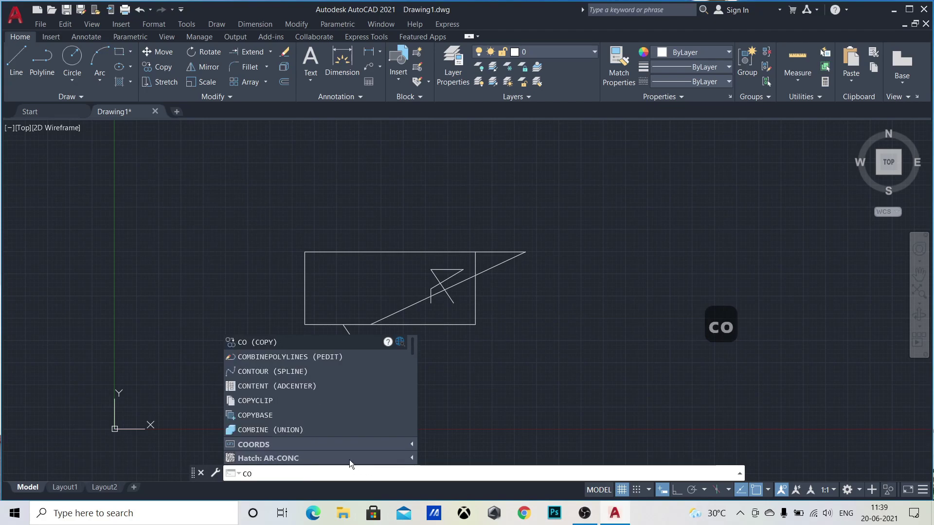
key("Return")
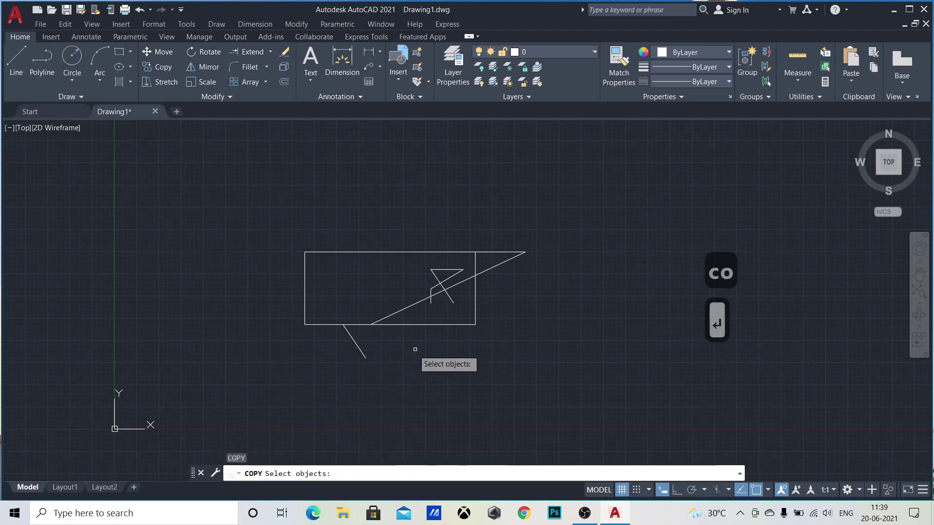
left_click(358, 345)
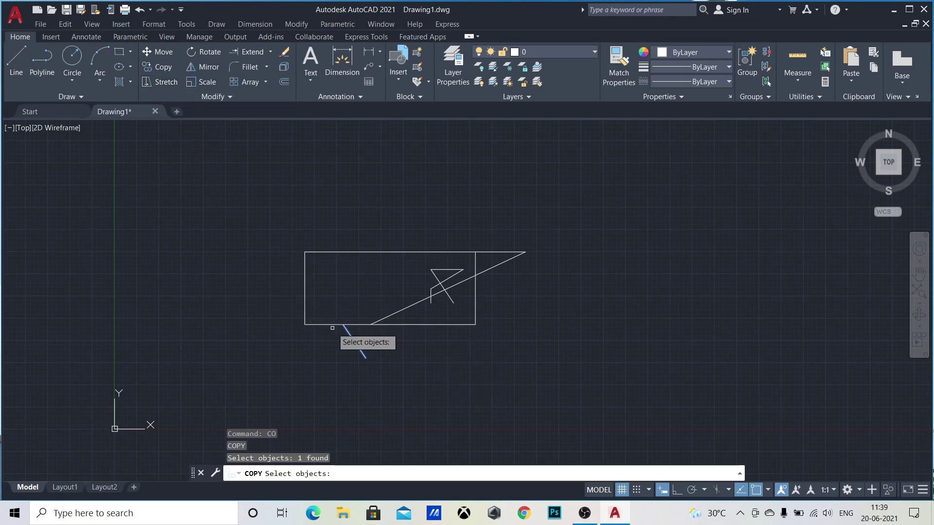
key("Return")
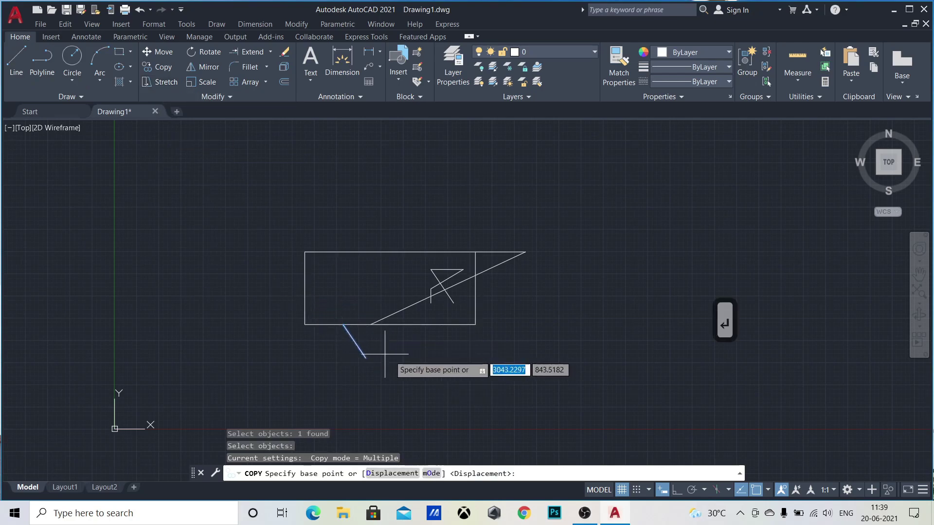
left_click(358, 346)
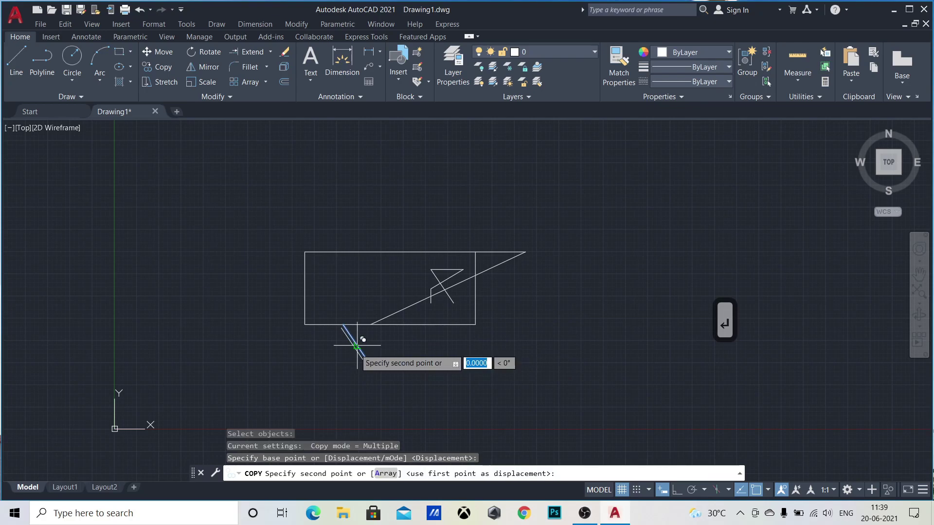
left_click(475, 324)
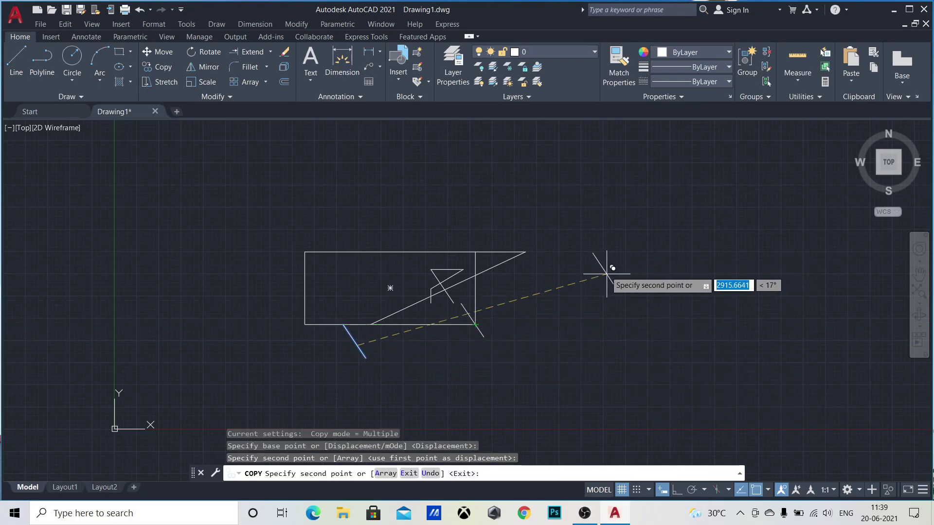
left_click(615, 247)
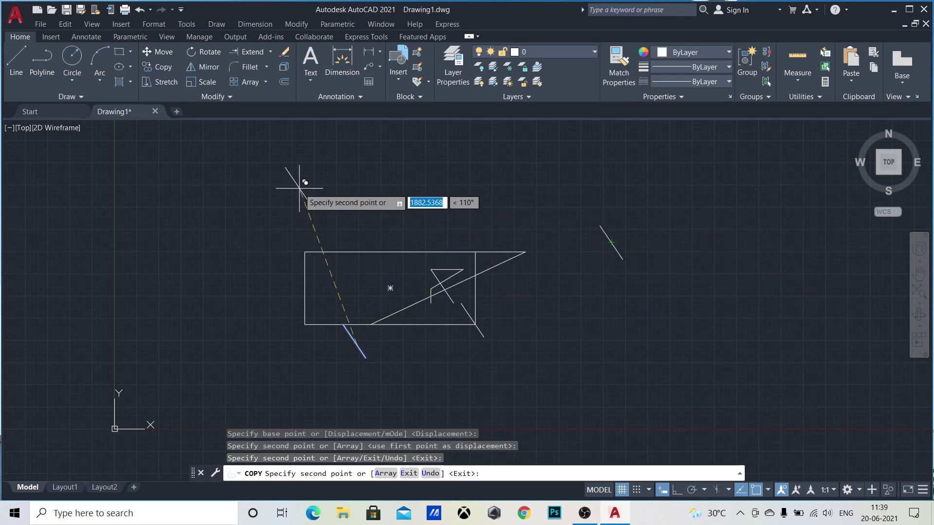
left_click(301, 189)
left_click(607, 158)
left_click(628, 331)
left_click(574, 433)
left_click(189, 278)
left_click(257, 205)
left_click(438, 176)
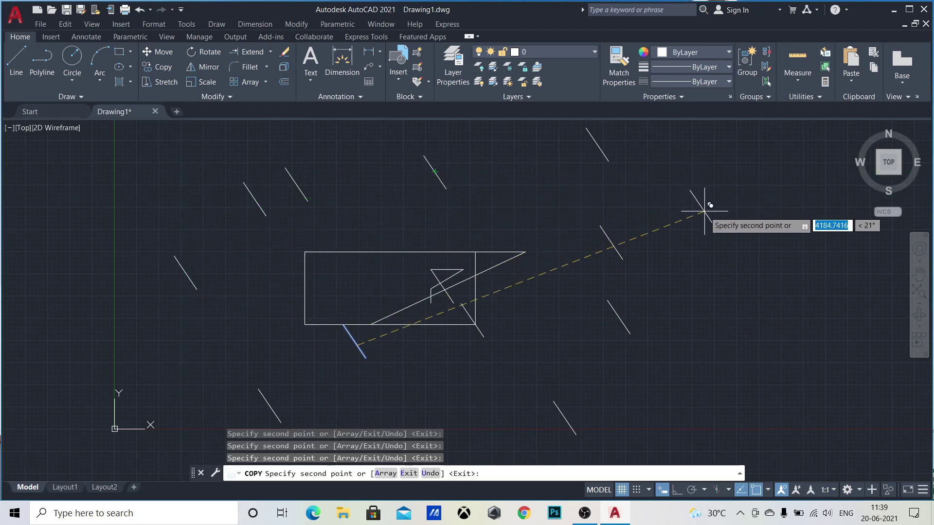
key("Escape")
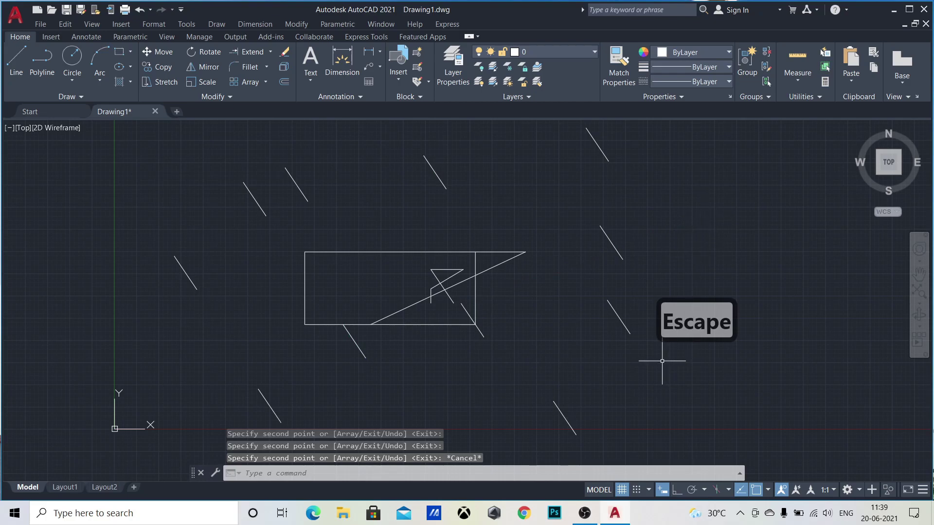
Undo the copies, the extension, the trims and the added lines, back to the rectangle and the original small line figure.
scroll(662, 361, "down", 2)
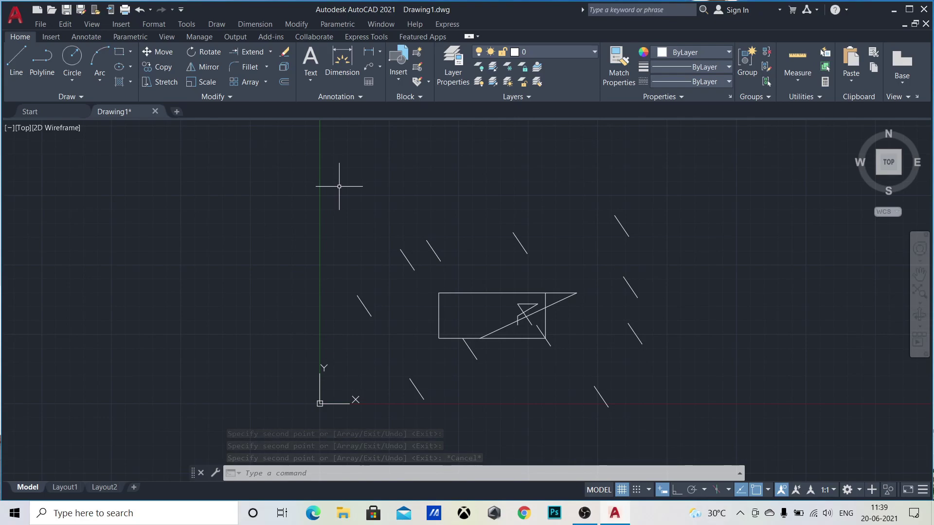
key("ctrl+z")
key("ctrl+z")
key("ctrl+z")
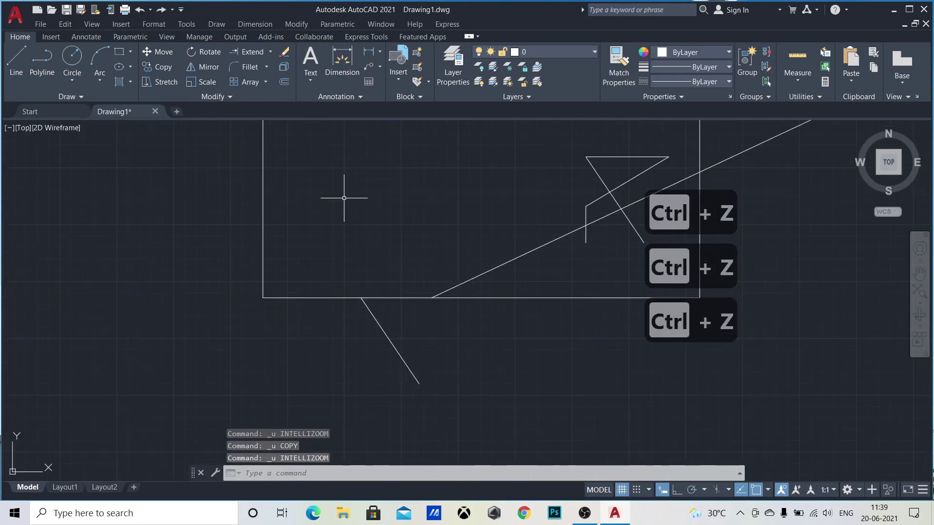
key("ctrl+z")
key("ctrl+z")
key("ctrl+z")
key("ctrl+z")
key("ctrl+z")
key("ctrl+z")
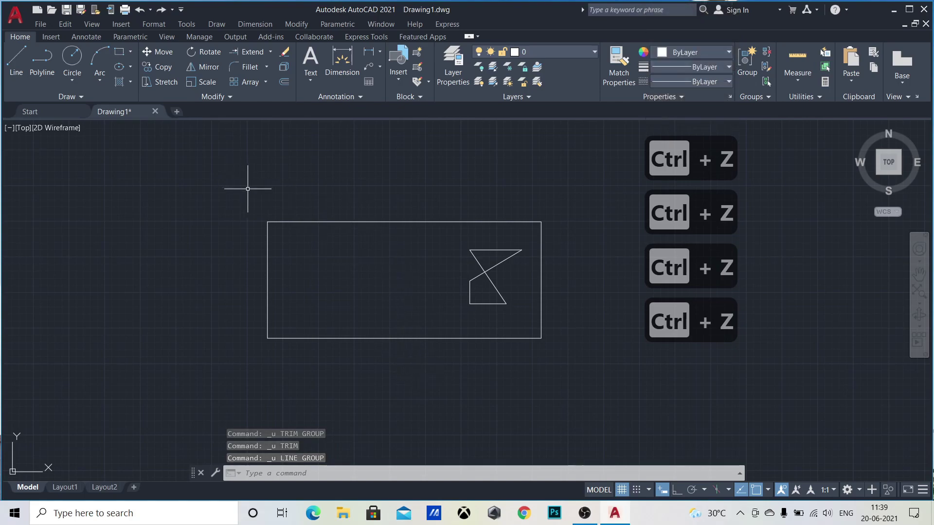
Mirror the rectangle and its inner line figure across the rectangle's right edge, keeping the source objects, and undo the mirror.
left_click(240, 191)
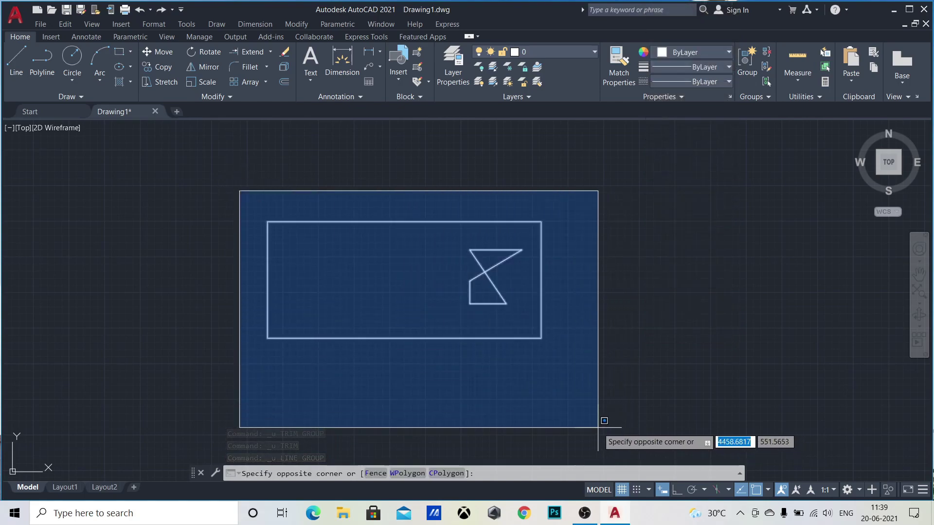
left_click(598, 427)
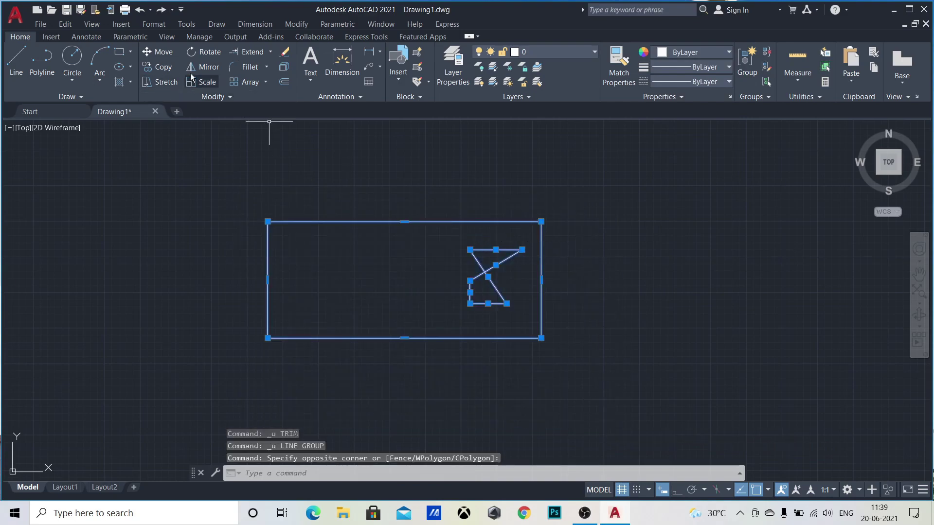
left_click(208, 68)
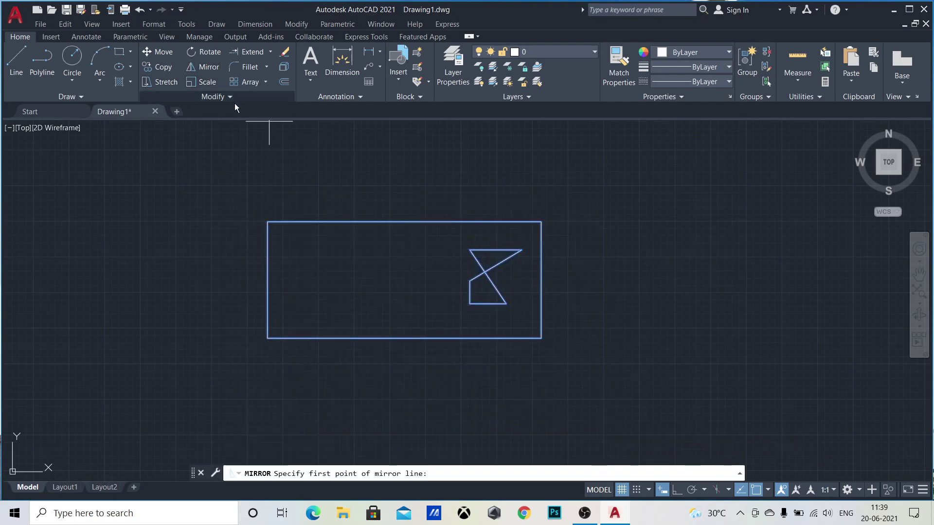
left_click(540, 337)
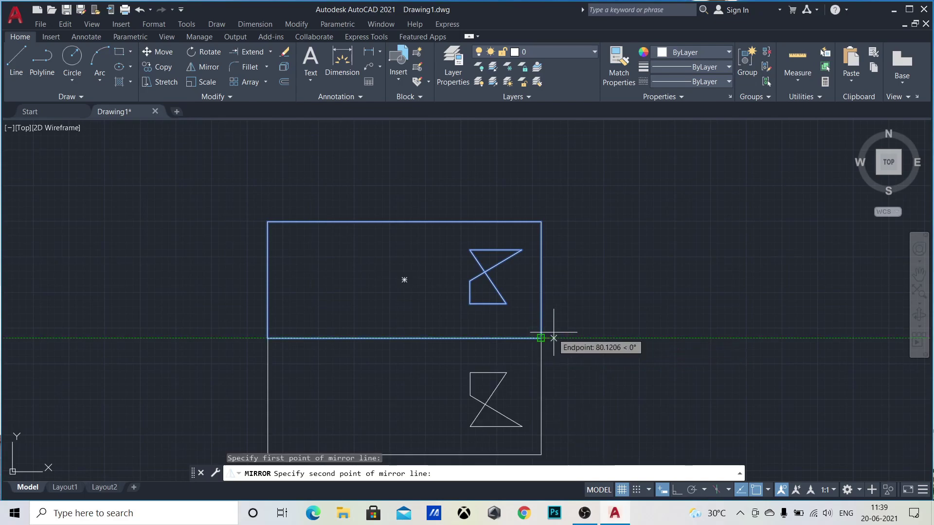
left_click(541, 227)
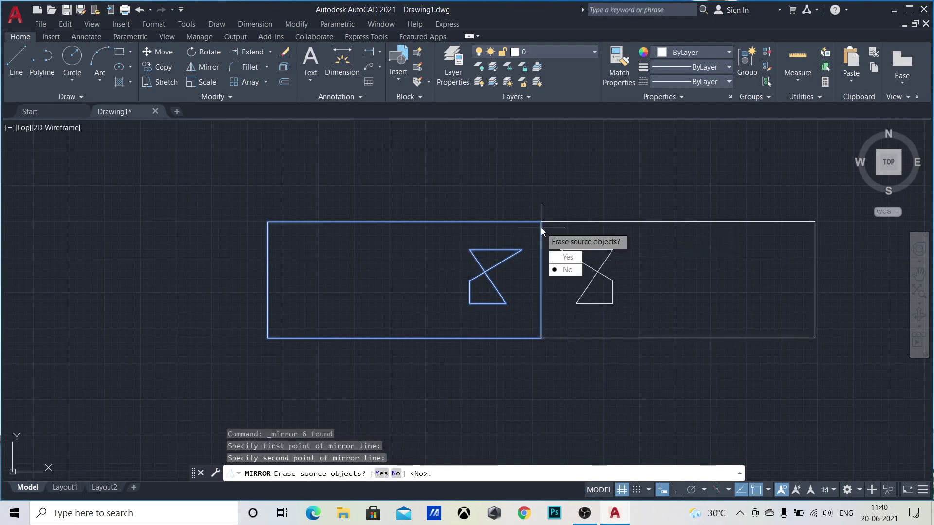
left_click(574, 271)
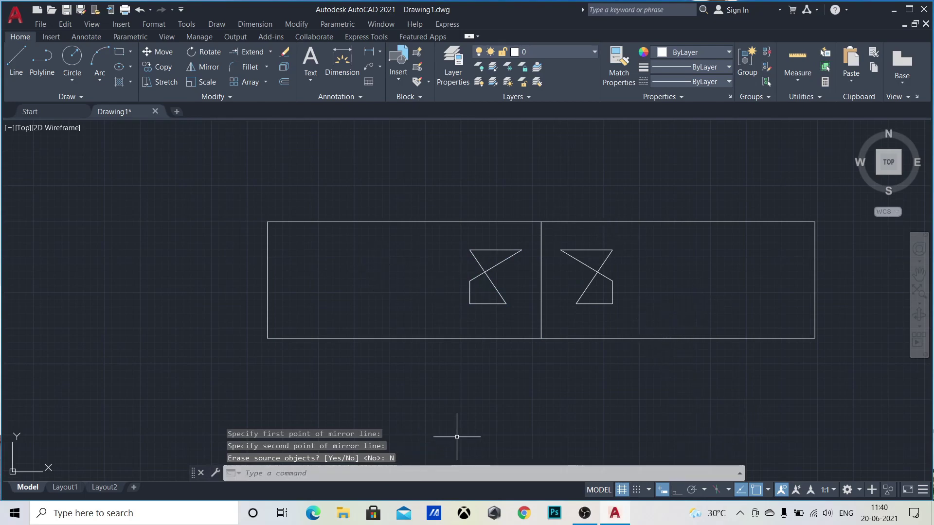
key("ctrl+z")
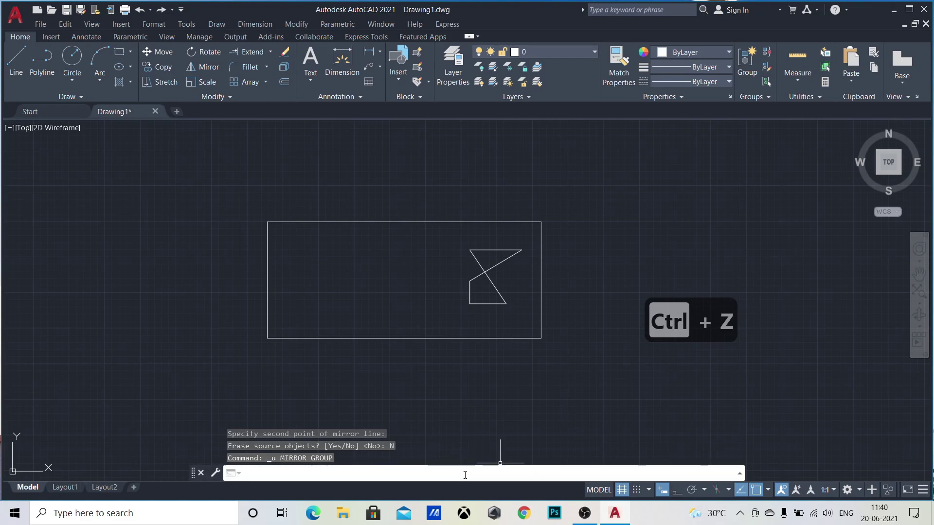
Mirror the rectangle and line figure across a vertical line through the rectangle's centre, with Ortho on and the source objects kept.
type("m")
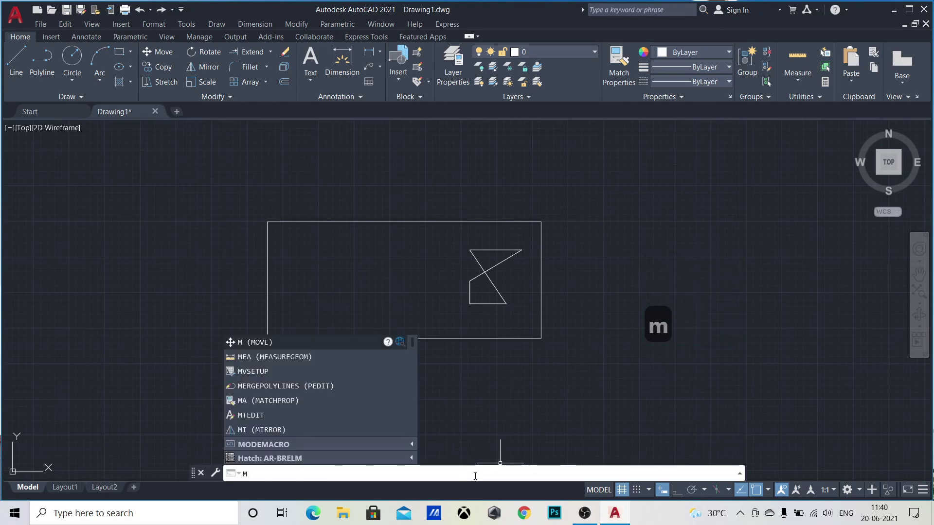
type("i")
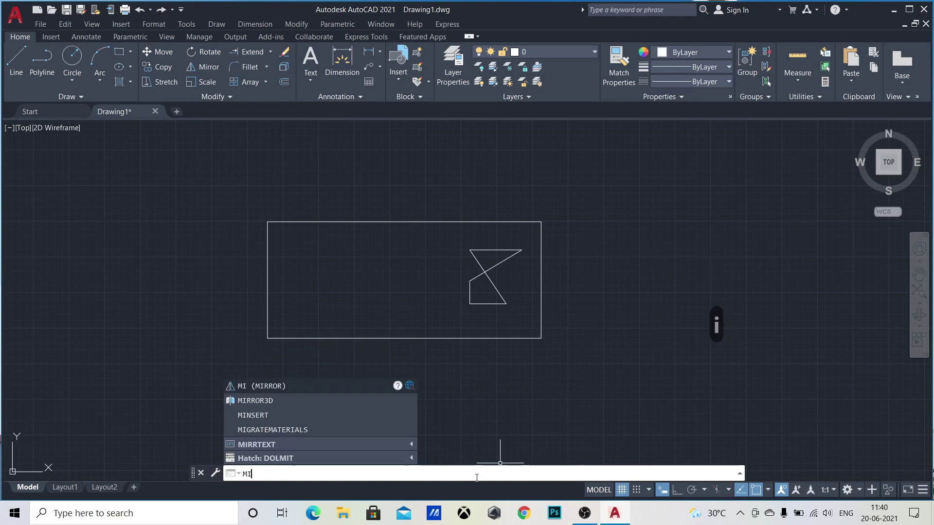
key("Return")
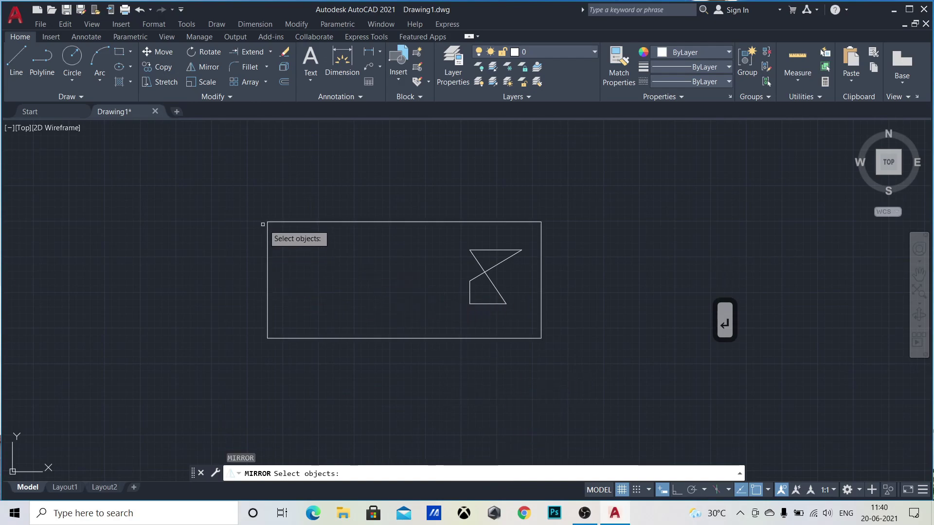
left_click(246, 204)
left_click(651, 396)
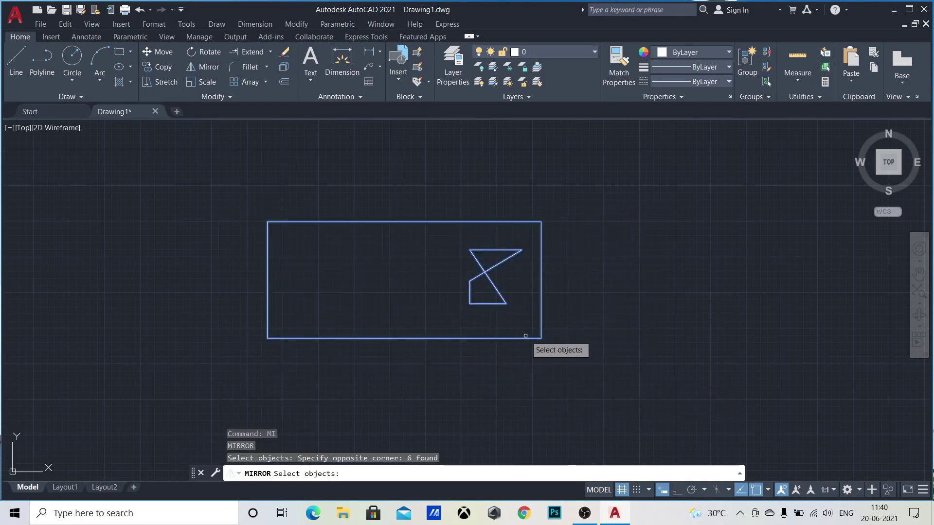
key("Return")
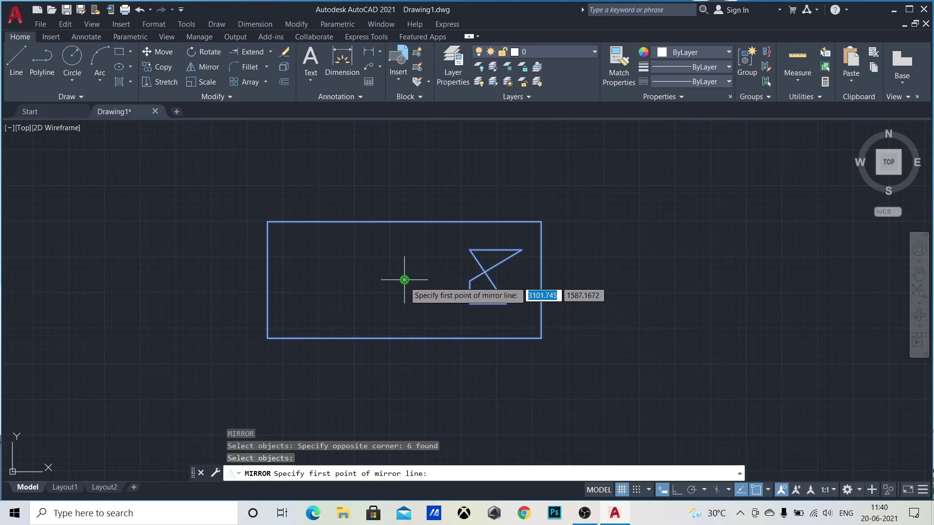
left_click(404, 280)
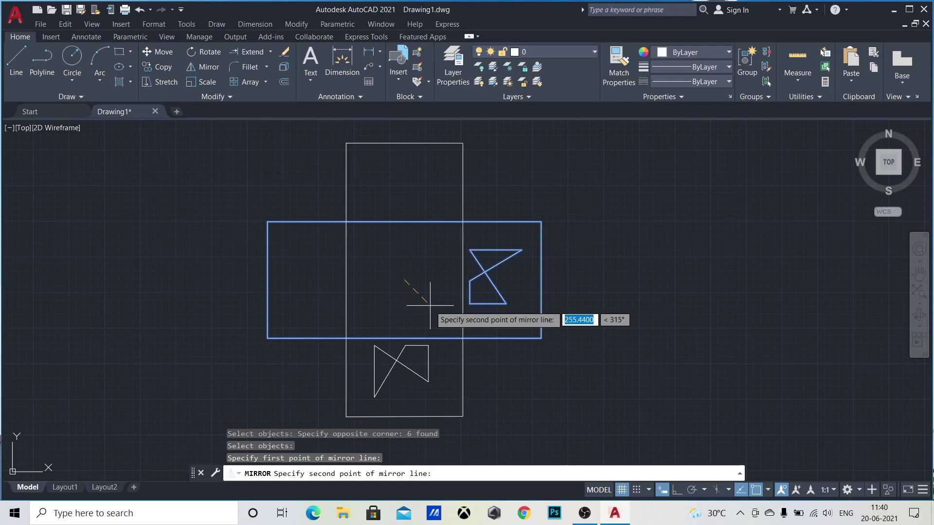
left_click(672, 491)
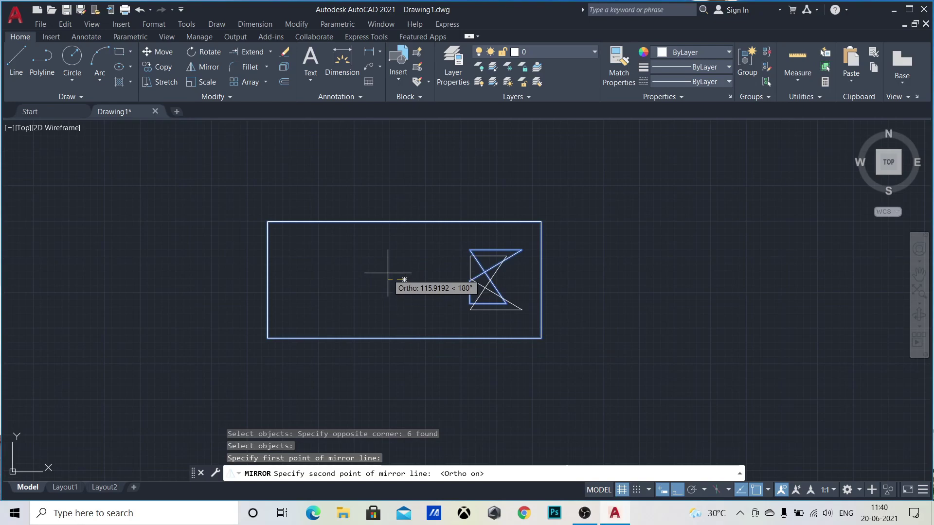
left_click(465, 377)
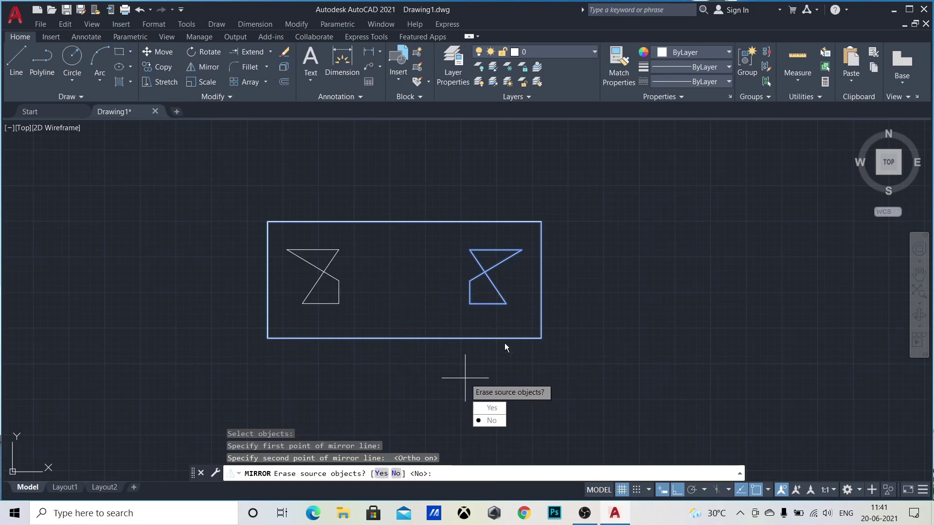
left_click(498, 421)
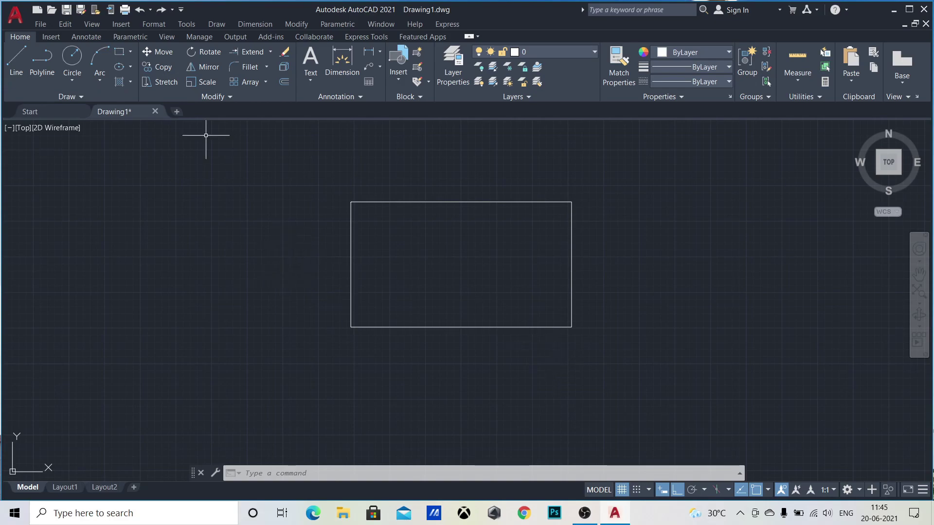
Fillet the rectangle's upper-left corner with a radius of 100.
left_click(251, 67)
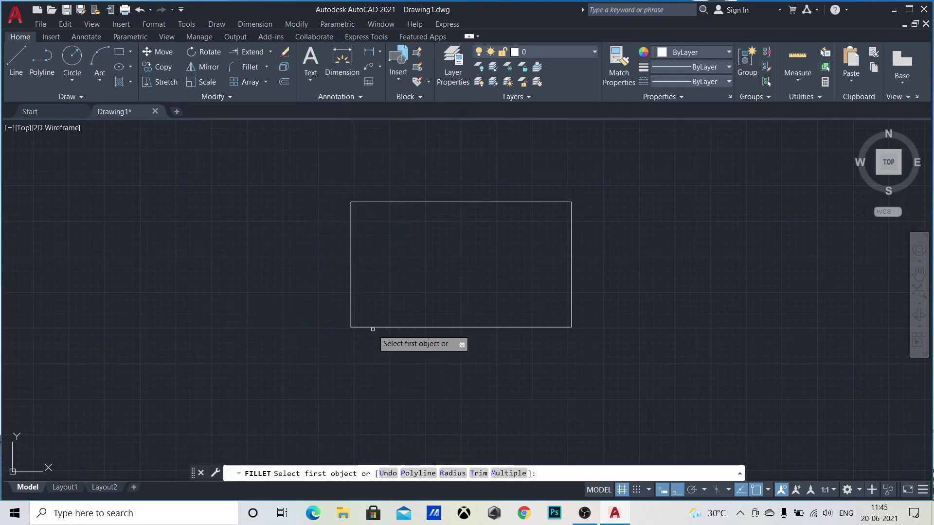
left_click(452, 474)
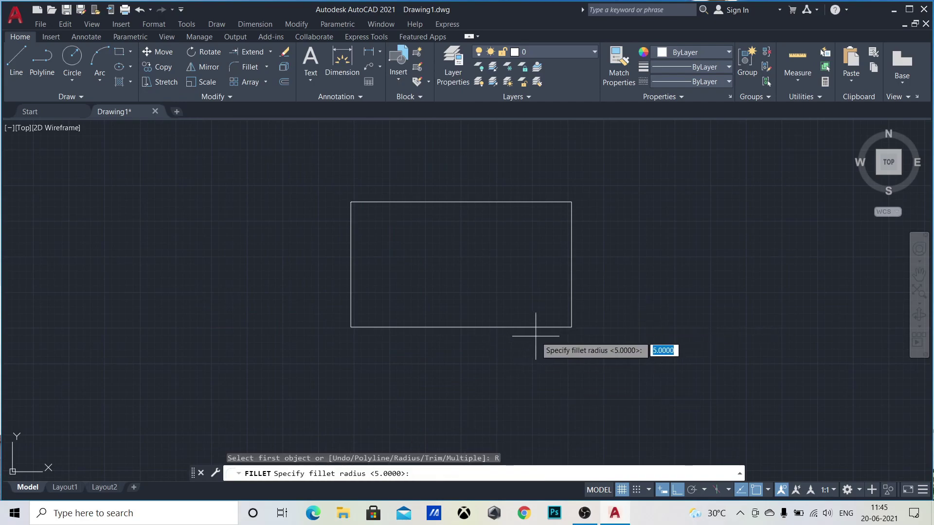
type("100")
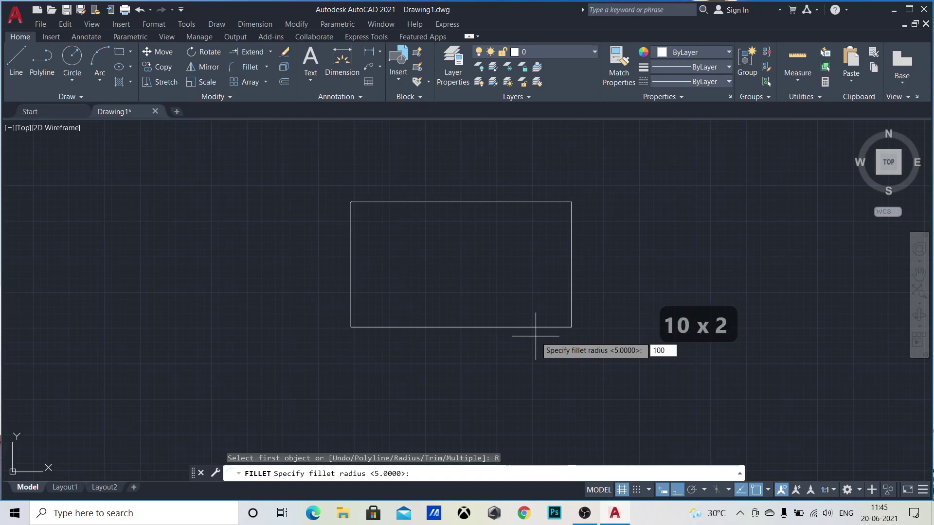
key("Return")
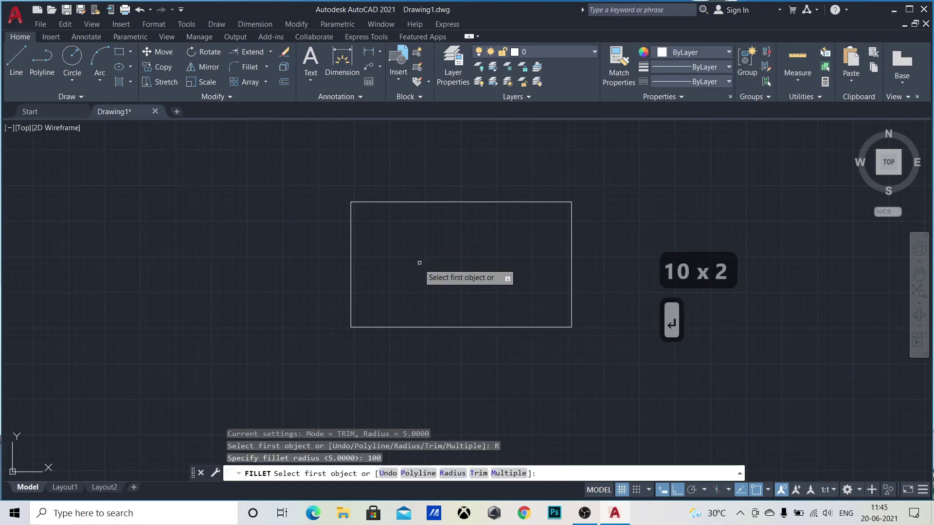
left_click(349, 238)
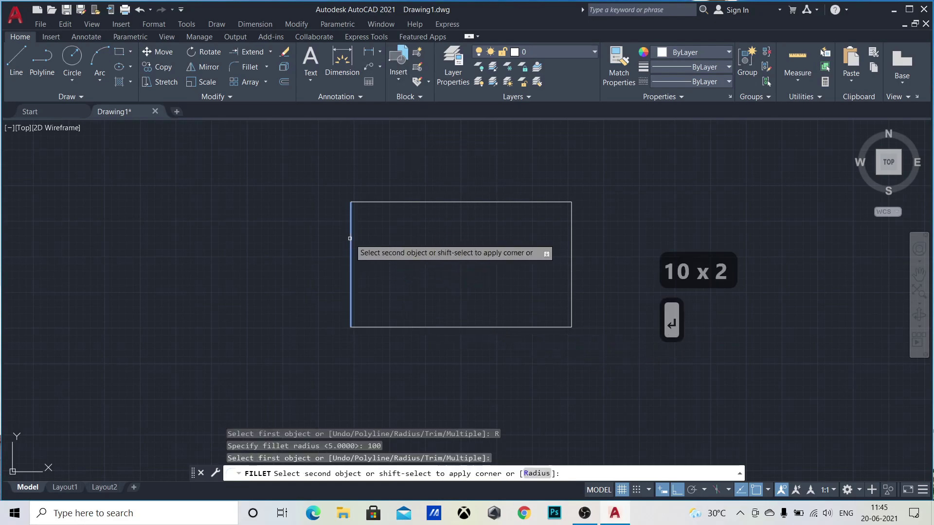
left_click(382, 202)
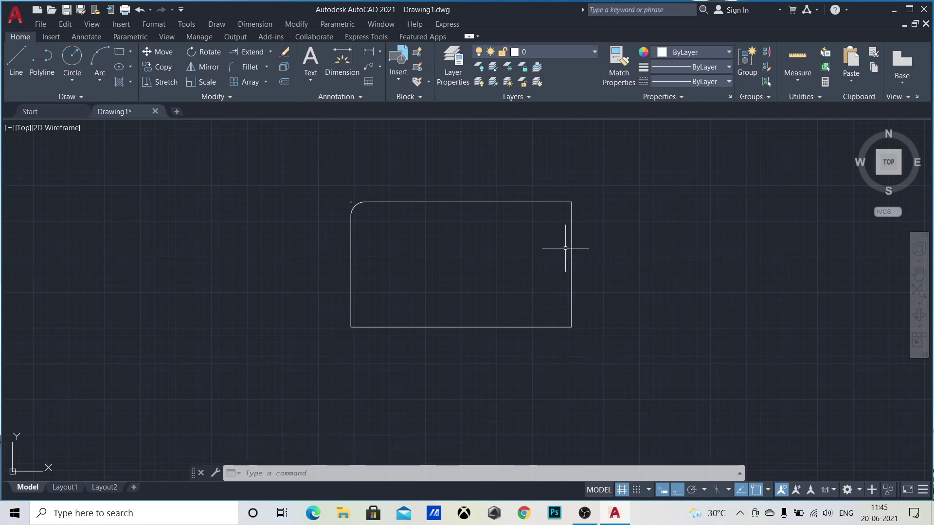
Fillet the rectangle's upper-right, lower-right and lower-left corners with the same radius of 100.
left_click(240, 70)
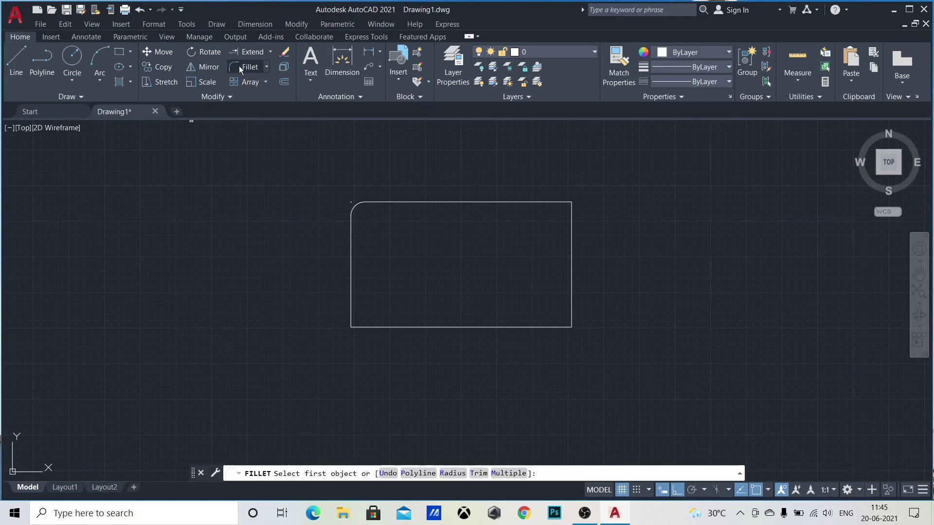
left_click(537, 201)
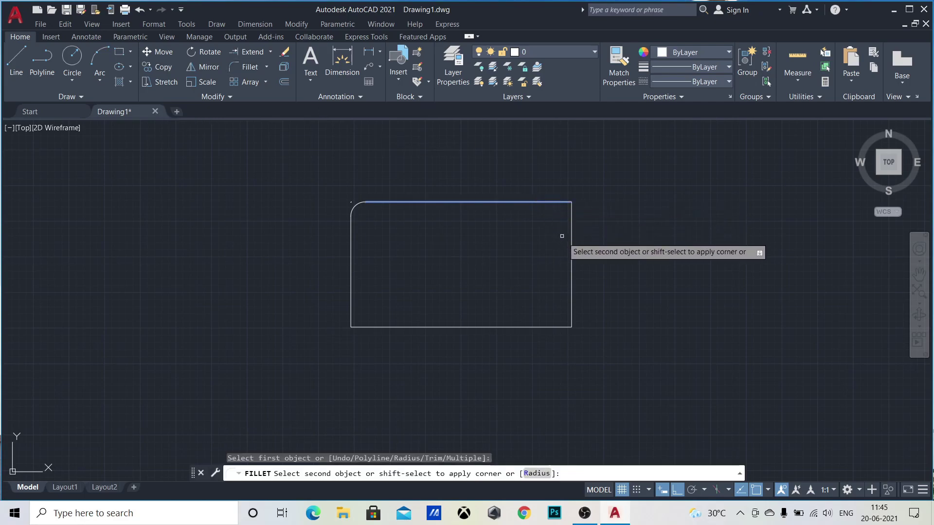
left_click(571, 251)
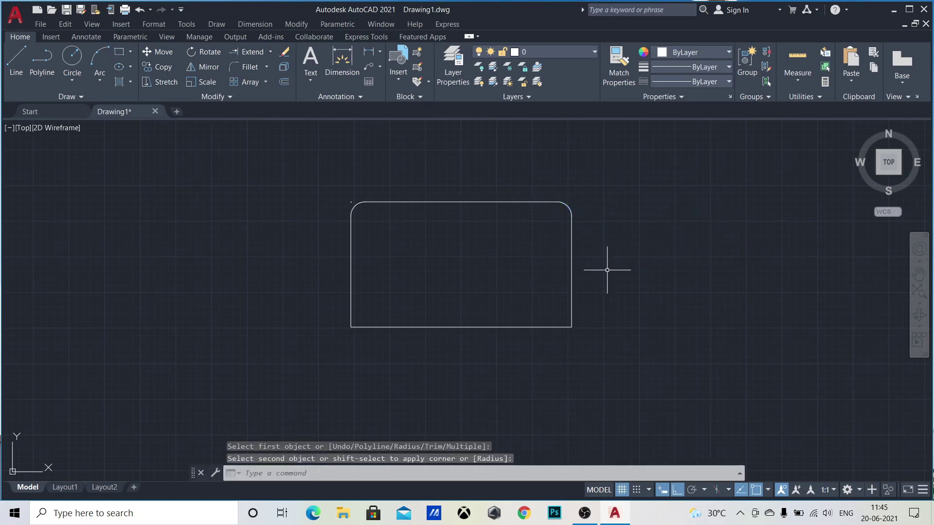
left_click(246, 71)
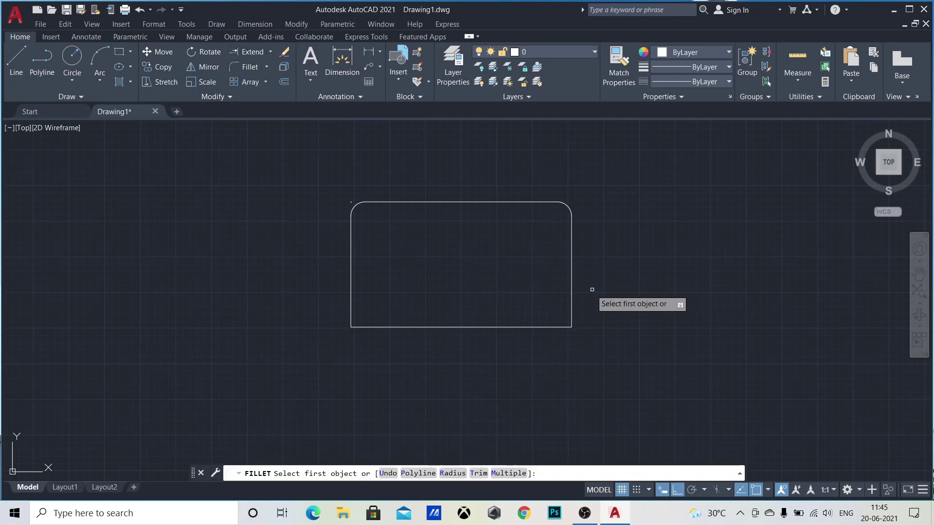
left_click(573, 289)
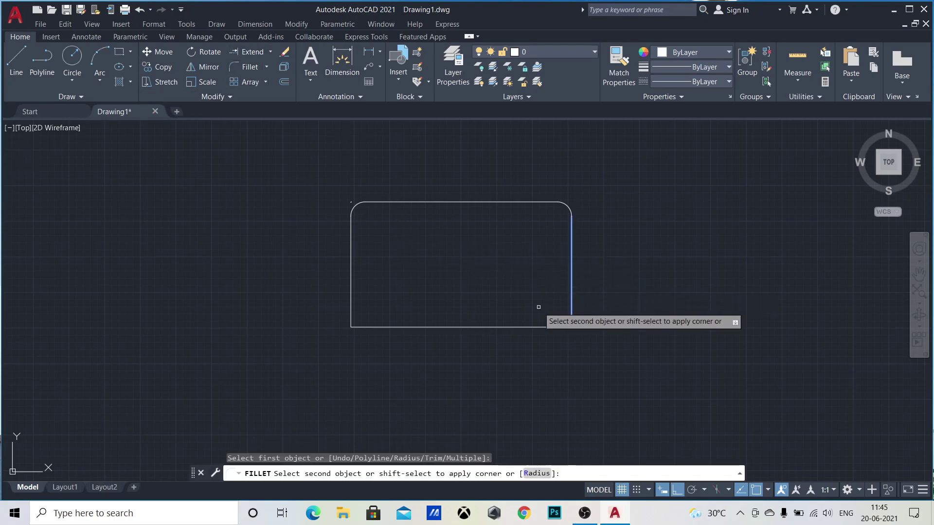
left_click(518, 326)
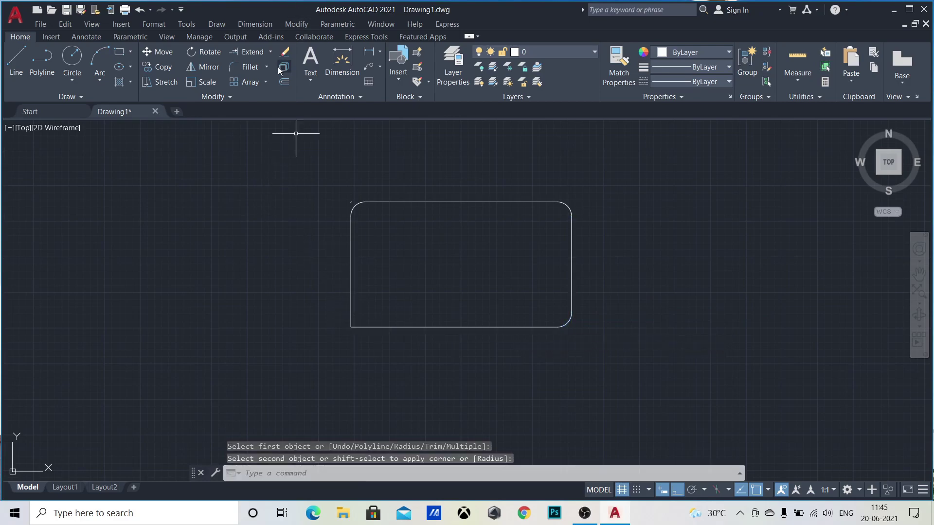
left_click(252, 67)
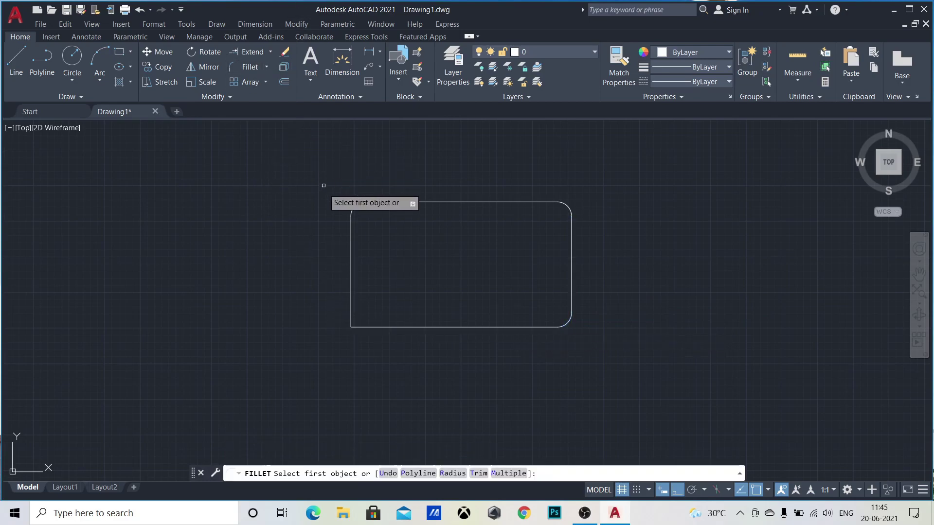
left_click(348, 274)
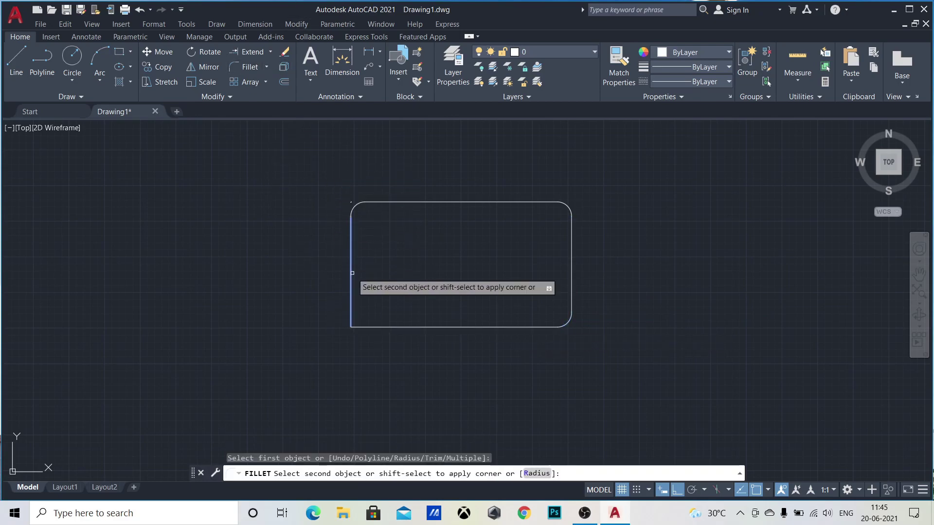
left_click(394, 323)
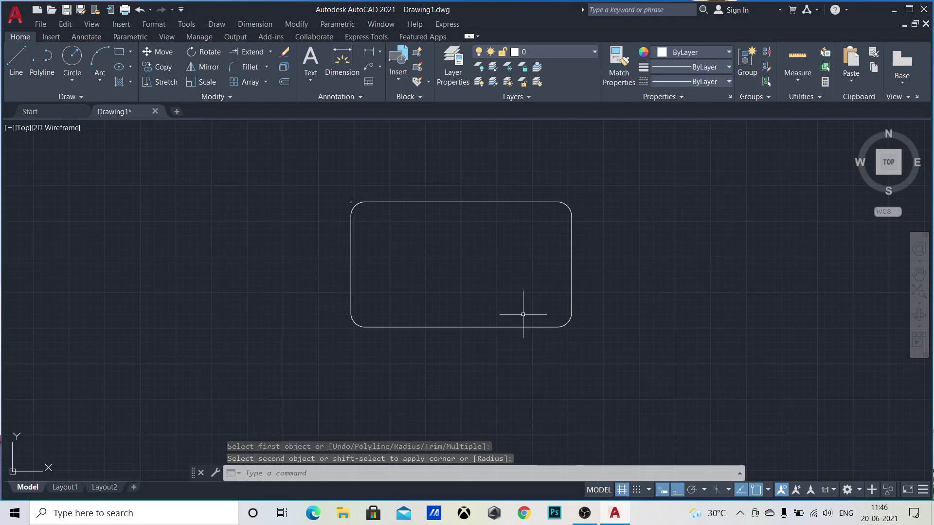
Draw a second, slightly larger rectangle to the right of the rounded one.
scroll(336, 309, "down", 2)
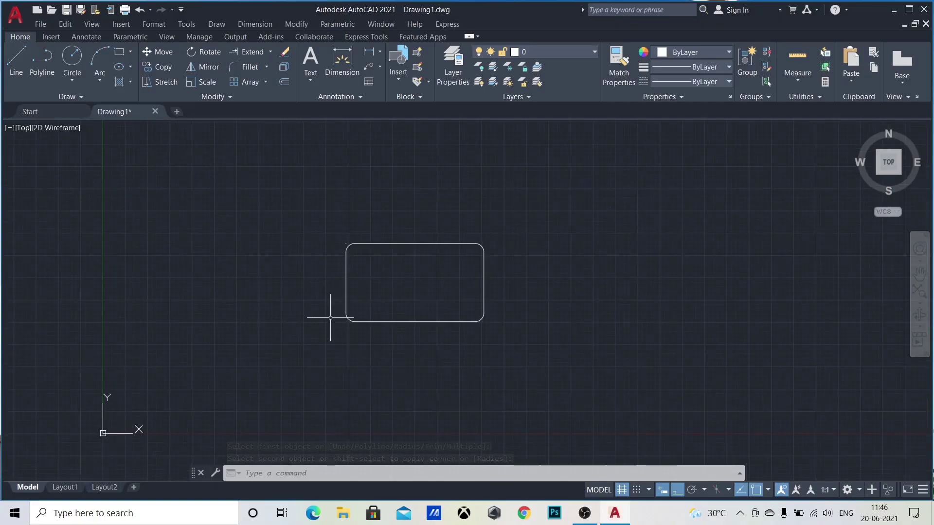
left_click(118, 52)
left_click(569, 236)
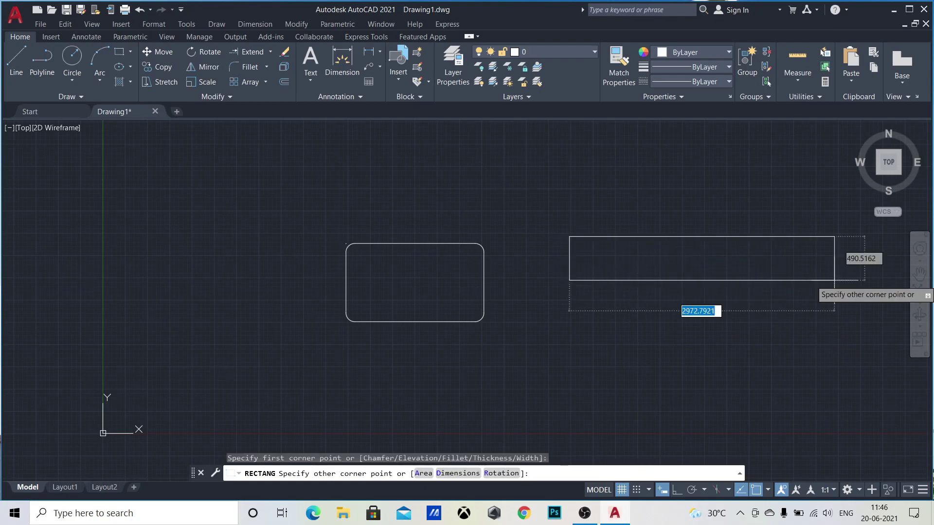
left_click(747, 342)
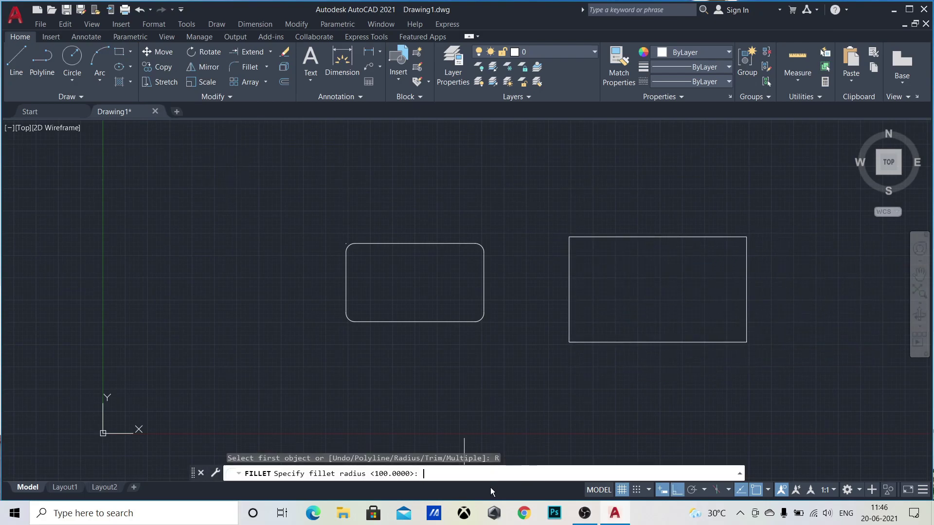
Fillet the second rectangle's upper-left corner with a radius of 100.
type("100")
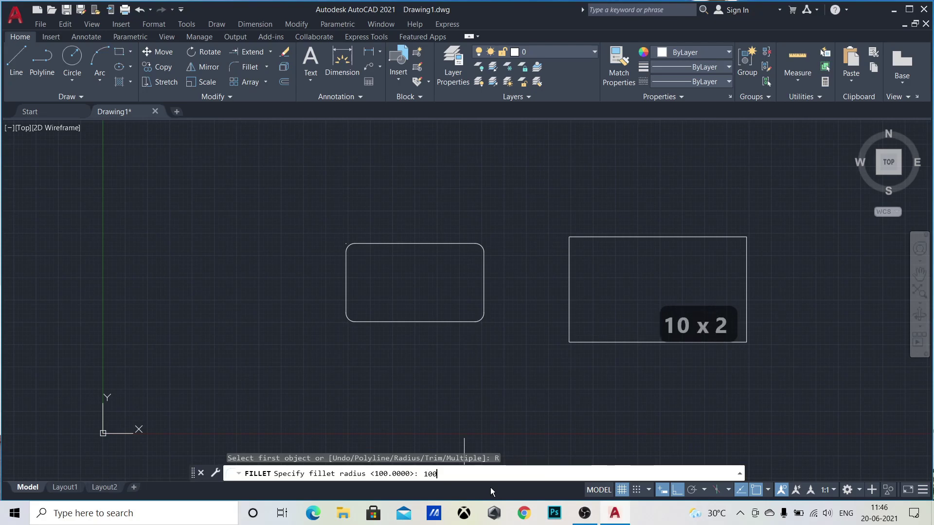
key("Return")
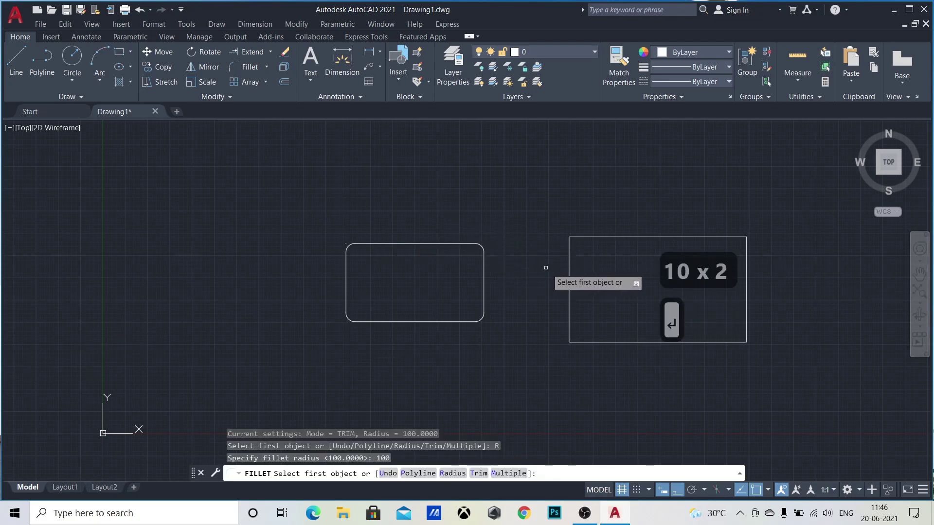
left_click(569, 281)
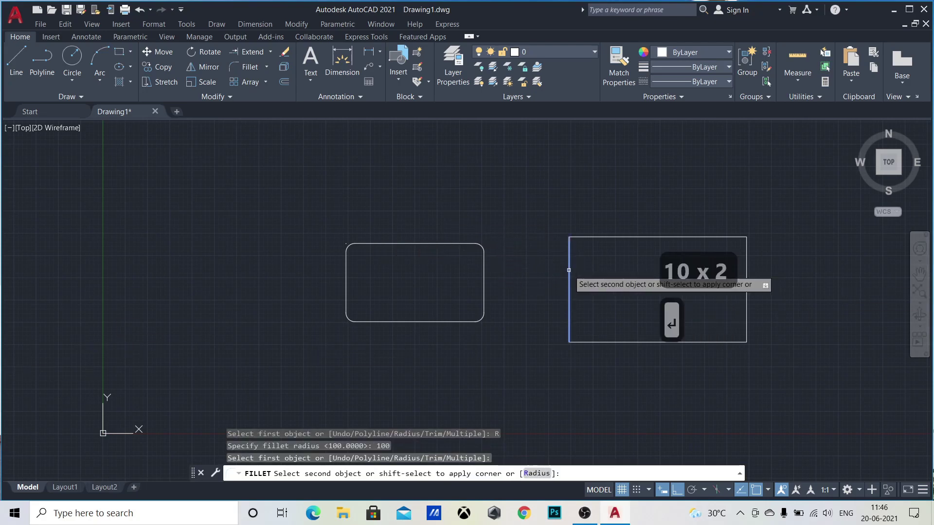
left_click(594, 237)
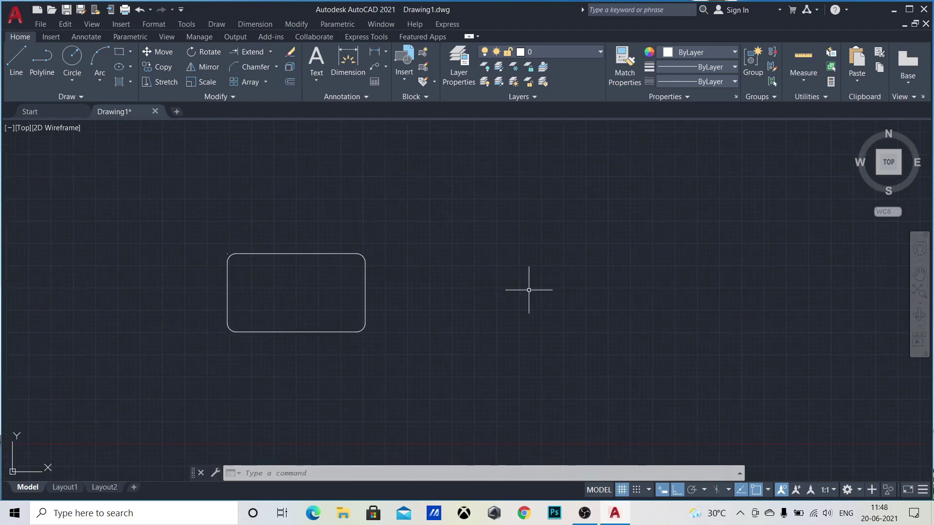
Draw a new rectangle about 1975 by 1014 to the right of the rounded rectangle.
left_click(118, 53)
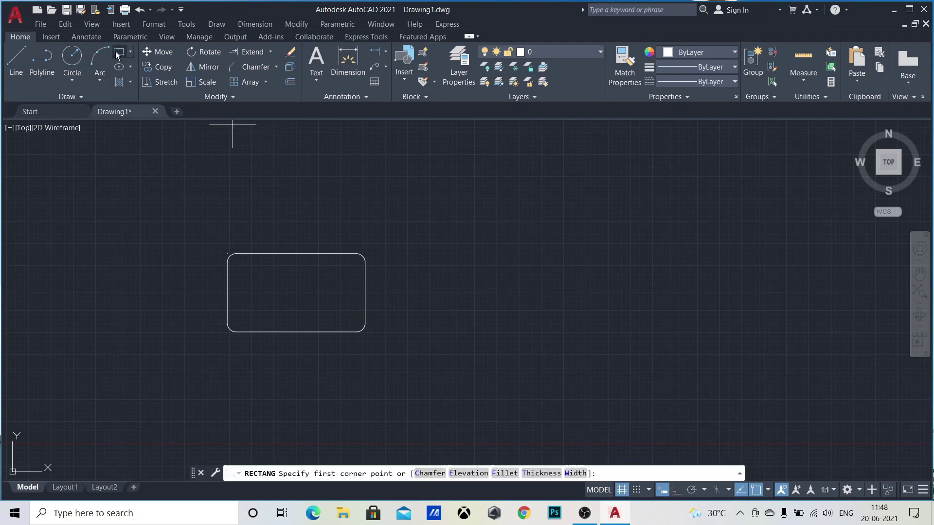
left_click(473, 249)
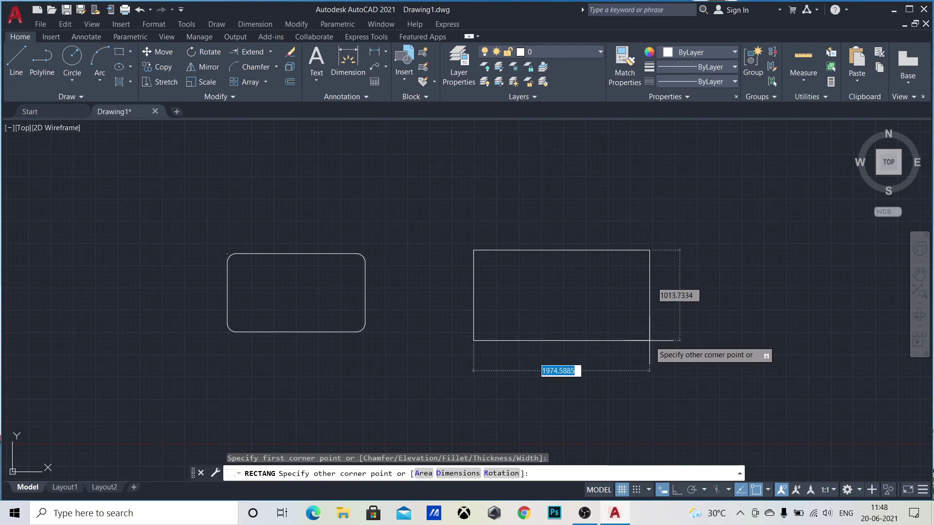
left_click(649, 341)
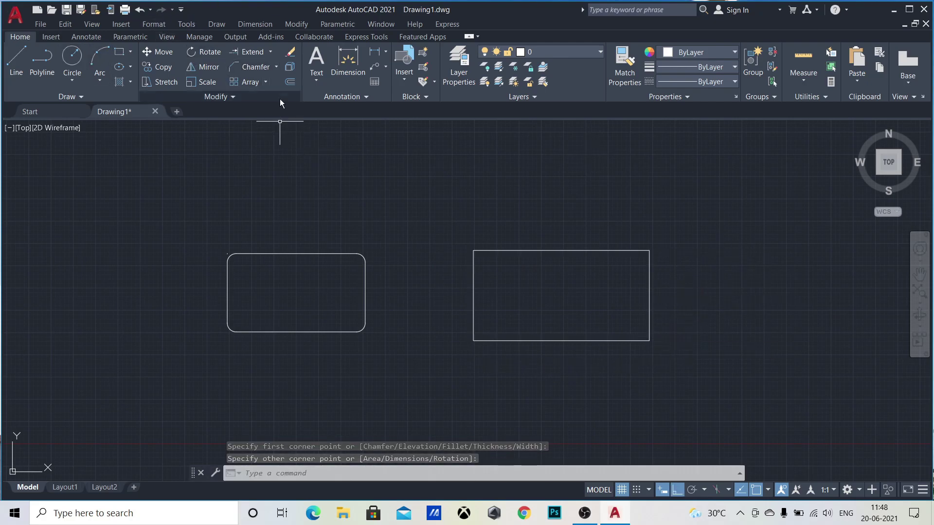
Chamfer the new rectangle's upper-left corner by the Angle method, with a length of 100 and an angle of 45.
left_click(258, 69)
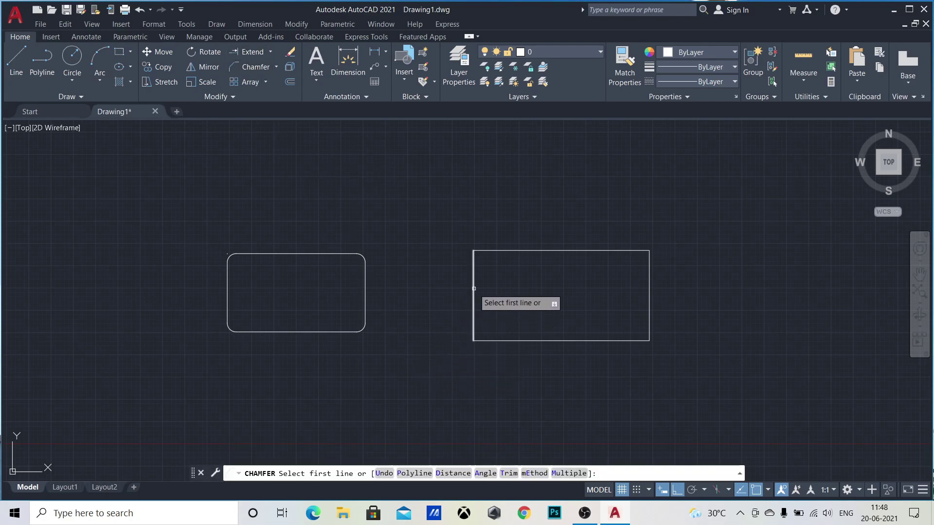
left_click(485, 473)
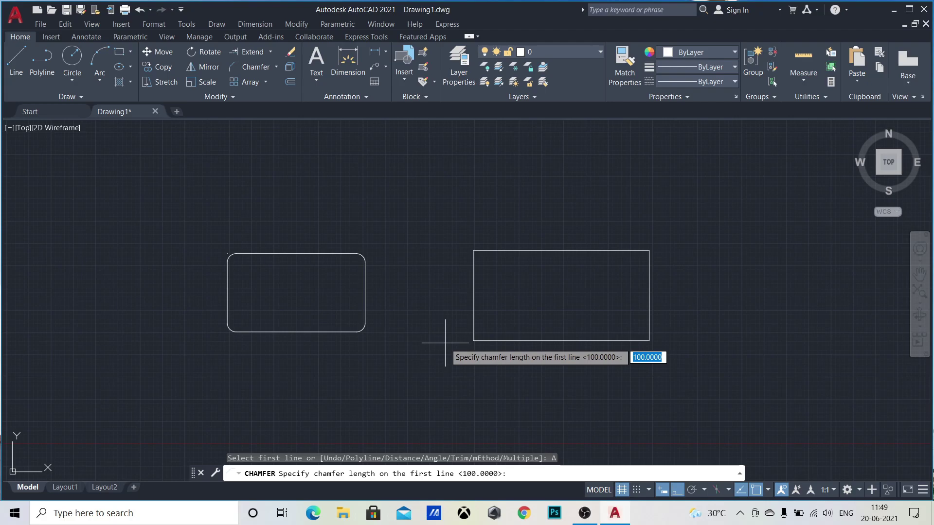
type("100")
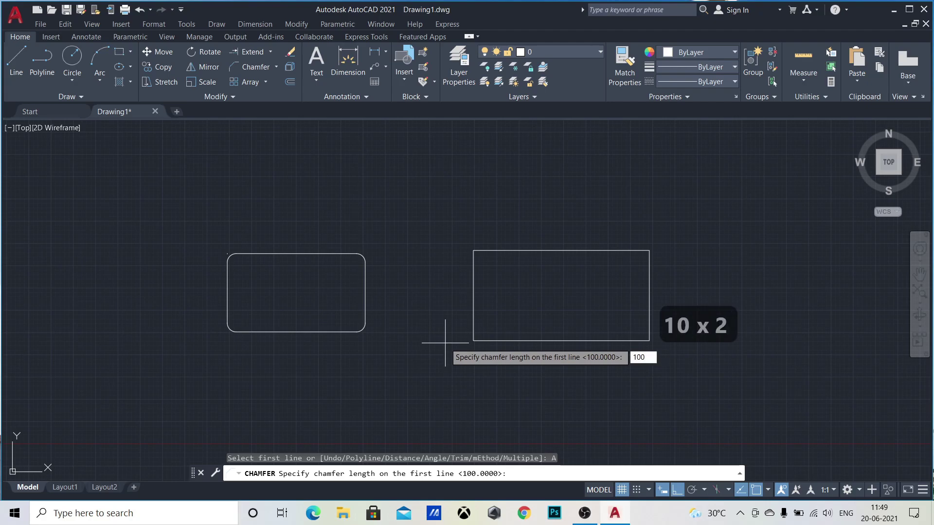
key("Return")
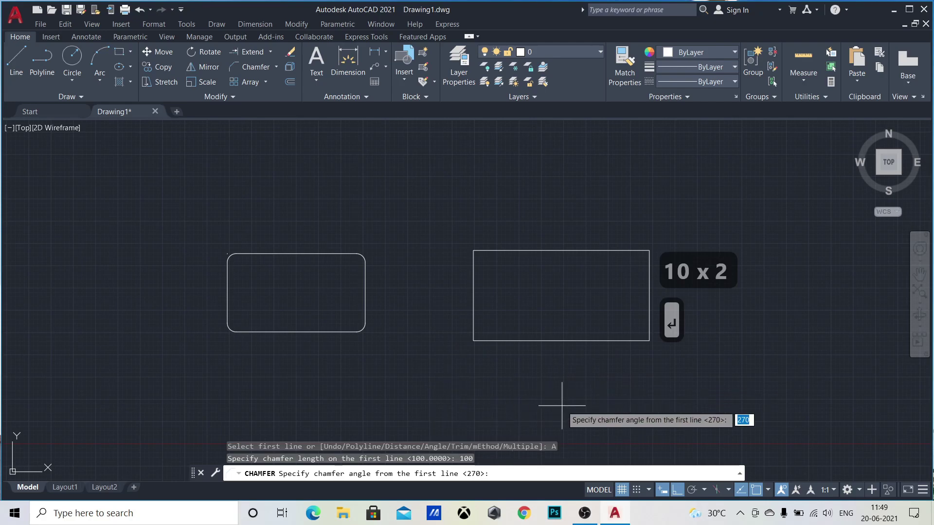
type("45")
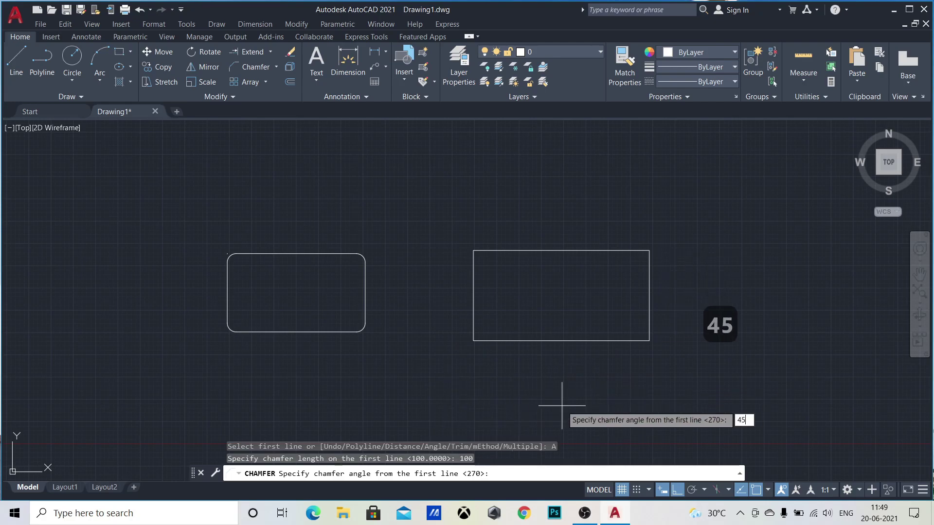
key("Return")
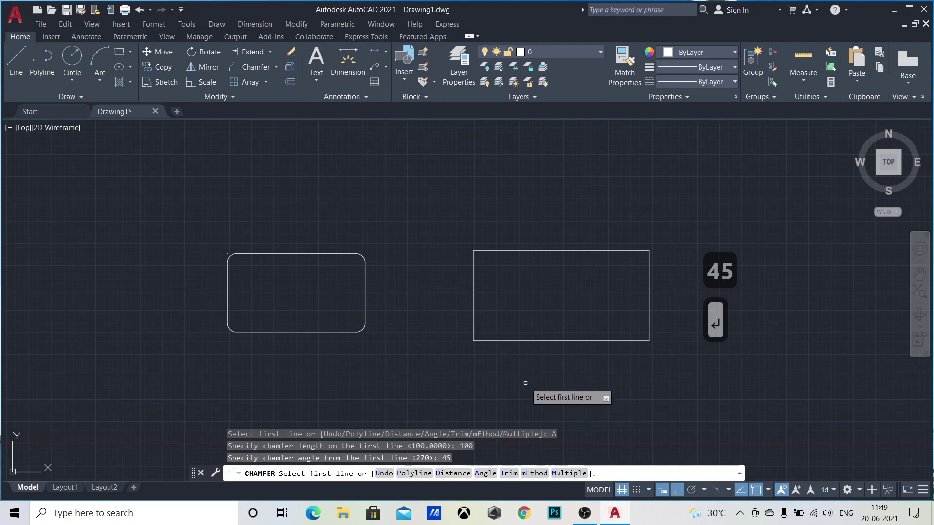
left_click(474, 292)
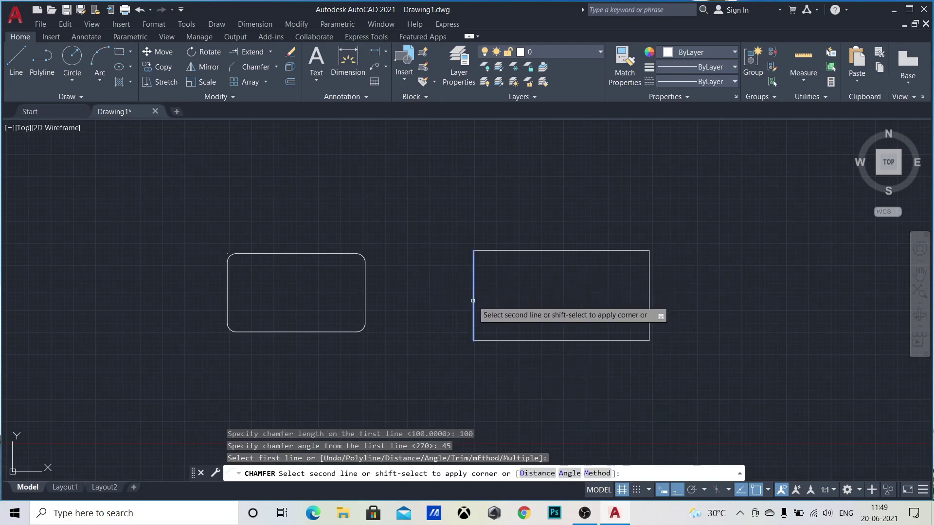
left_click(515, 249)
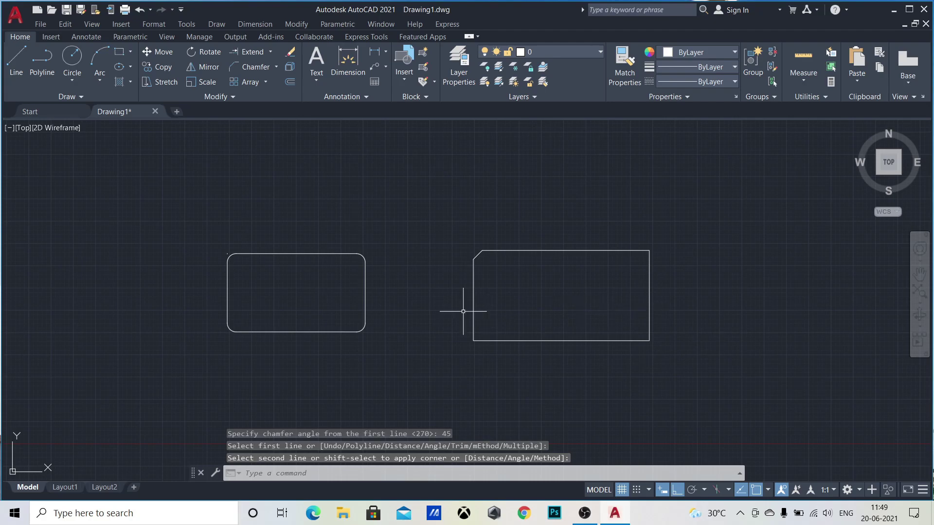
Chamfer the rectangle's upper-right, lower-right and lower-left corners with the same length and angle settings.
left_click(246, 67)
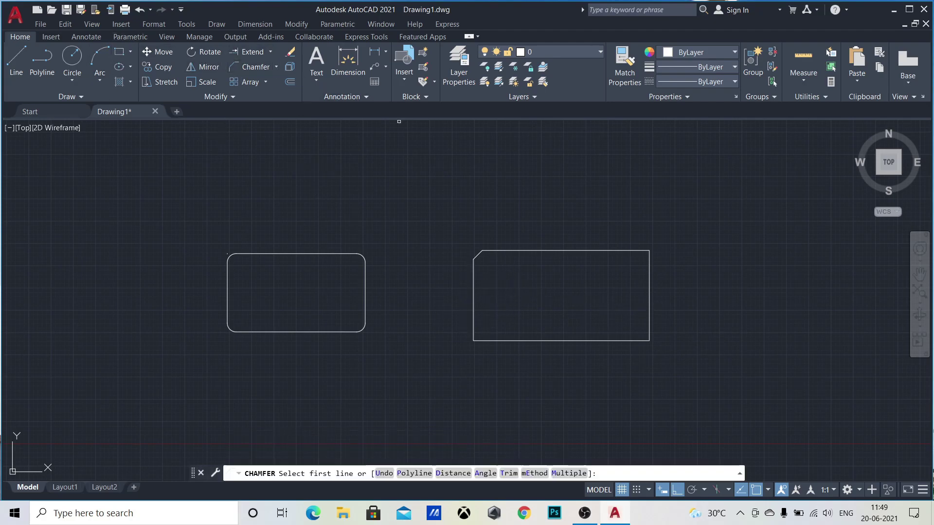
left_click(615, 251)
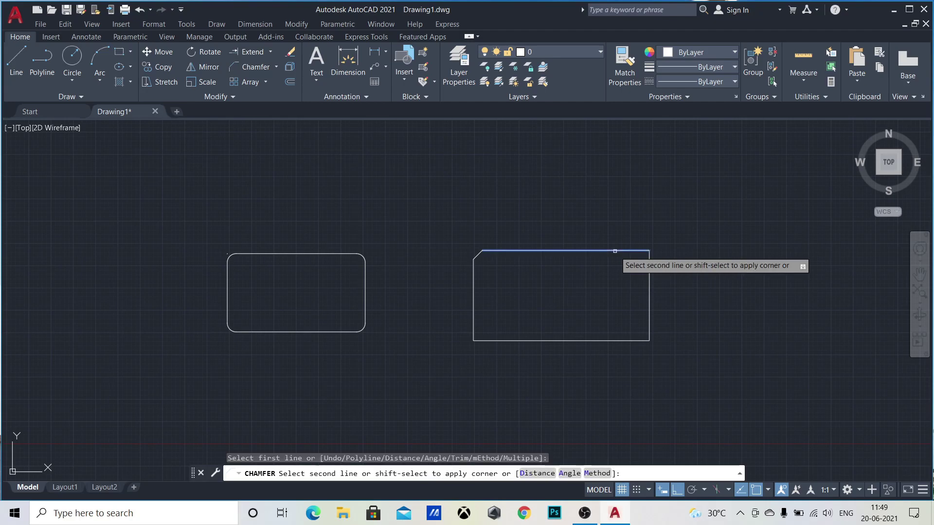
left_click(650, 288)
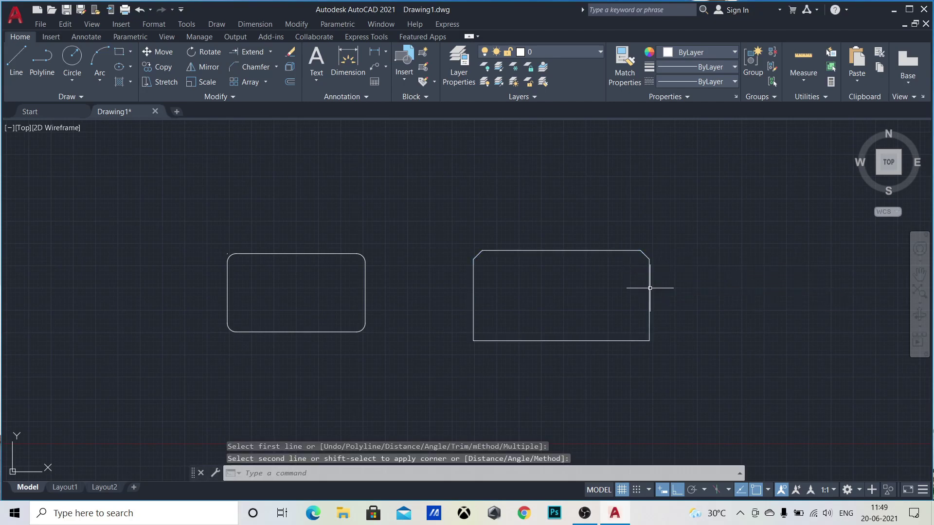
left_click(261, 69)
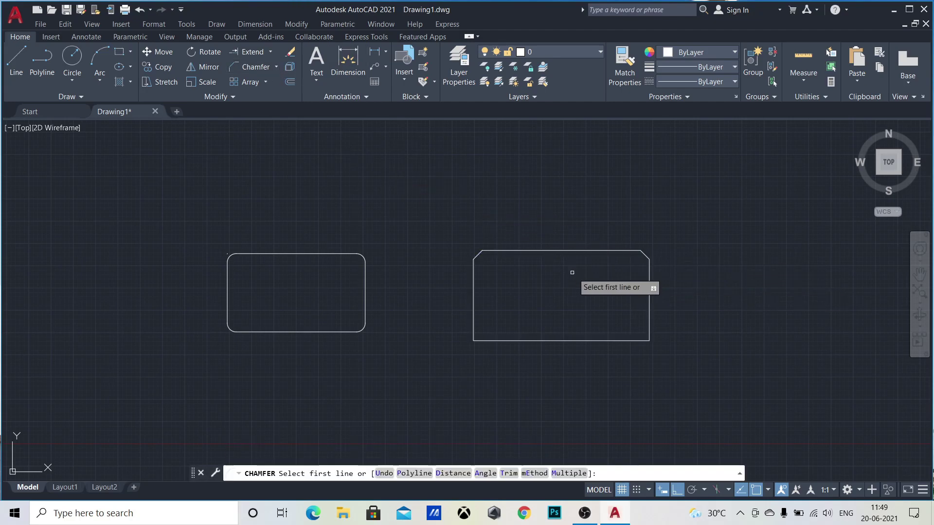
left_click(648, 311)
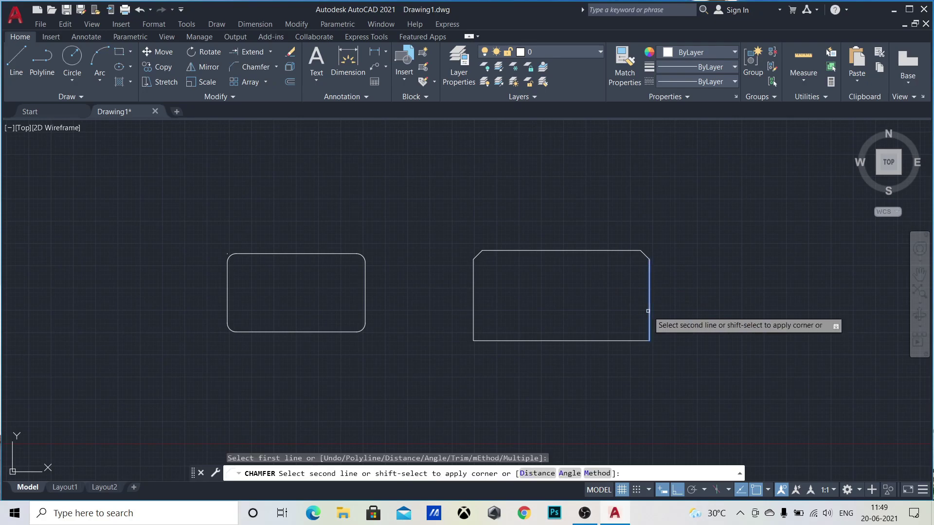
left_click(575, 338)
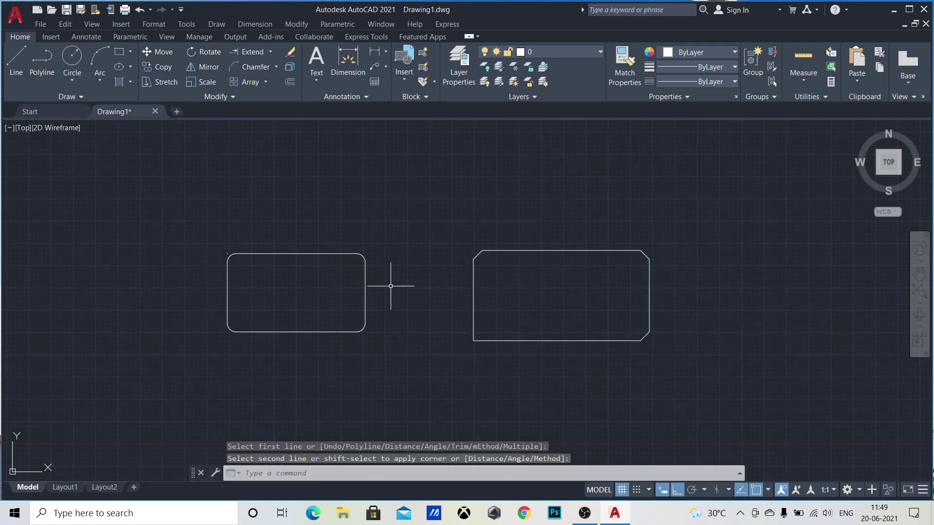
left_click(254, 68)
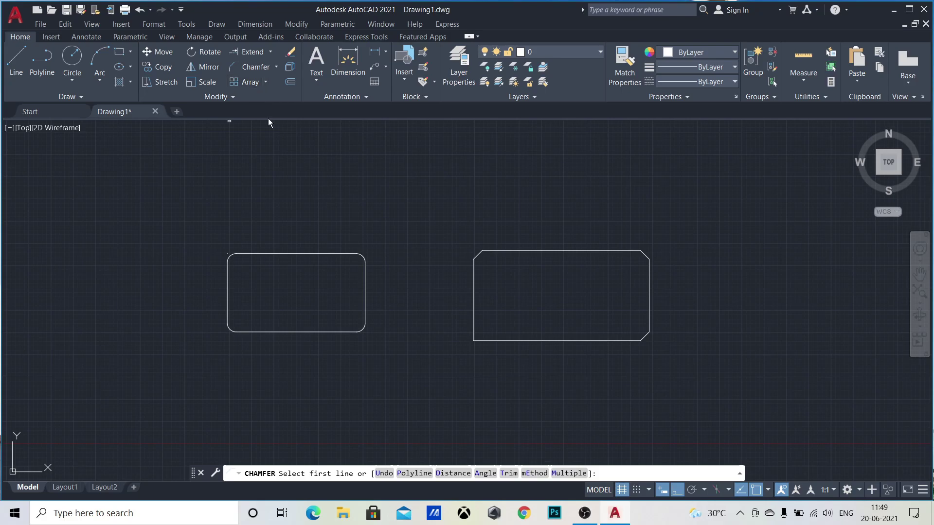
left_click(472, 308)
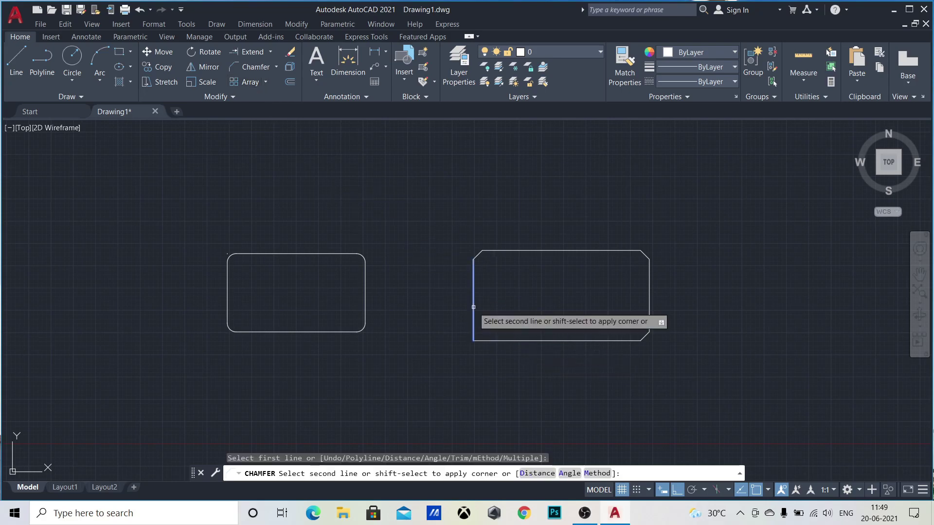
left_click(506, 340)
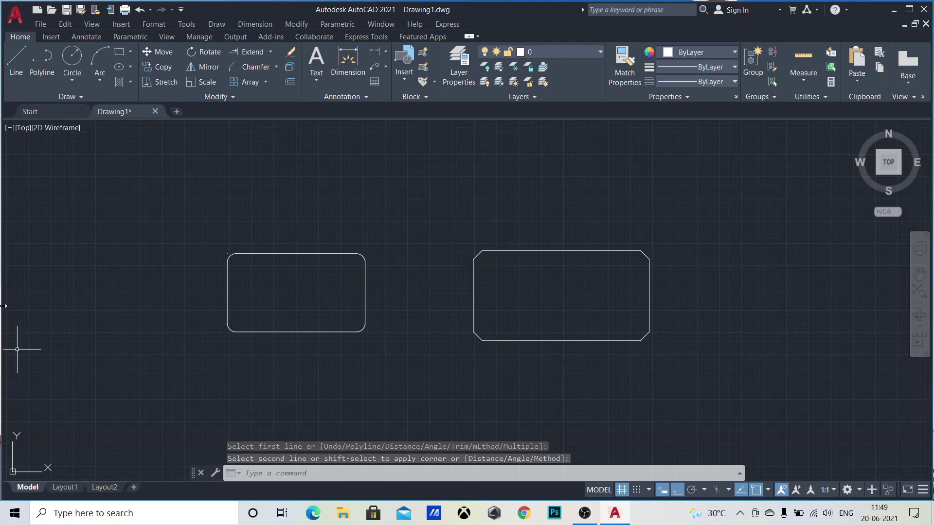
Delete both the rounded and the chamfered rectangle from the drawing.
left_click(203, 203)
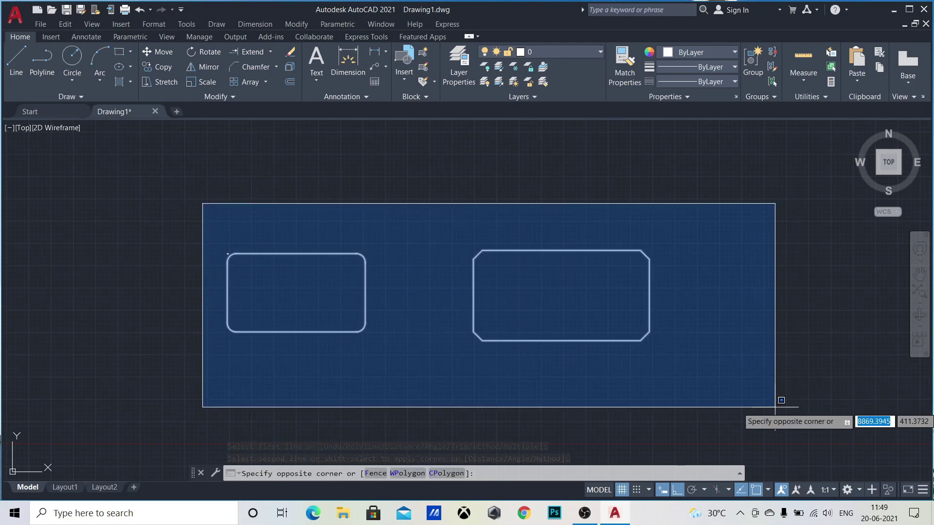
left_click(752, 406)
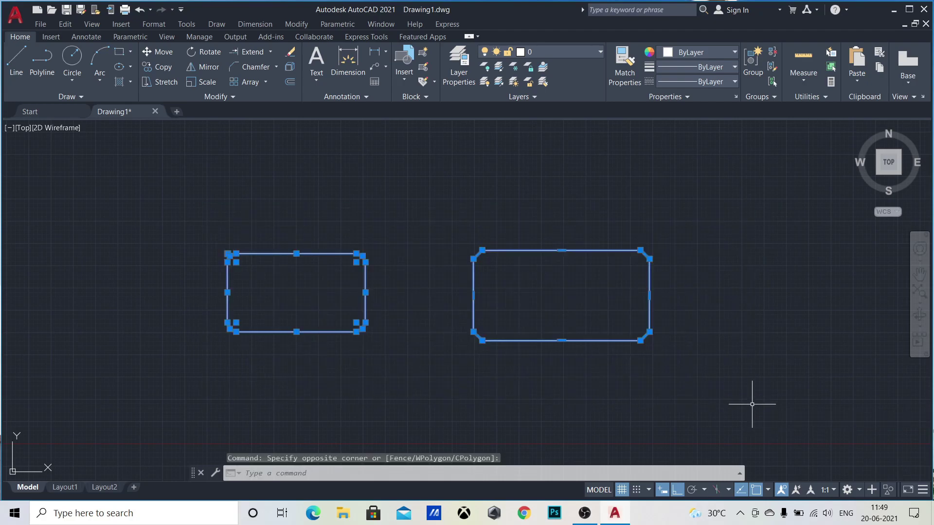
key("Delete")
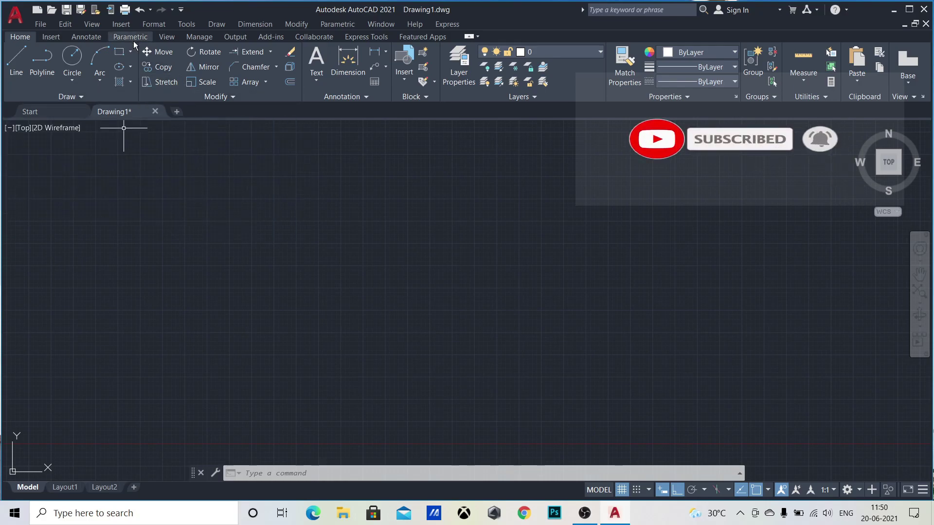
Draw a new rectangle in the empty drawing area and explode it into separate lines.
left_click(118, 54)
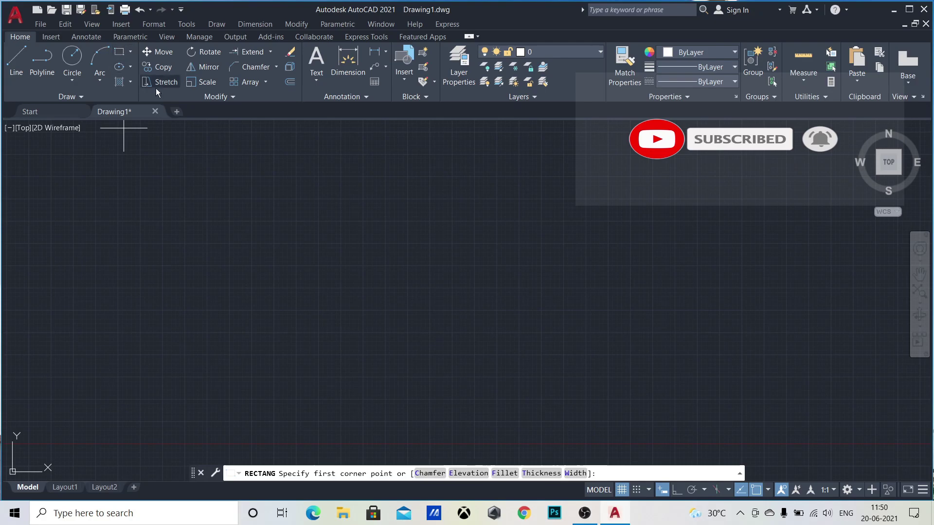
left_click(268, 201)
left_click(486, 325)
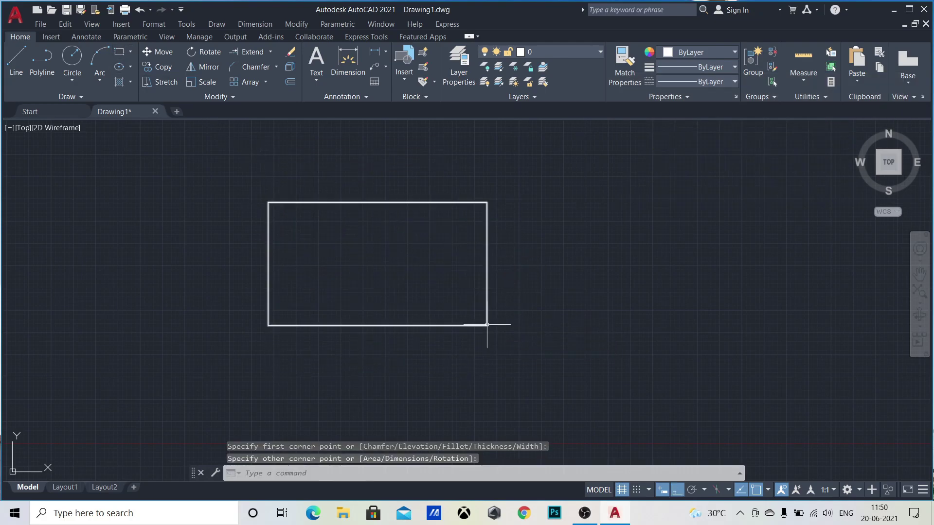
left_click(290, 124)
key("Escape")
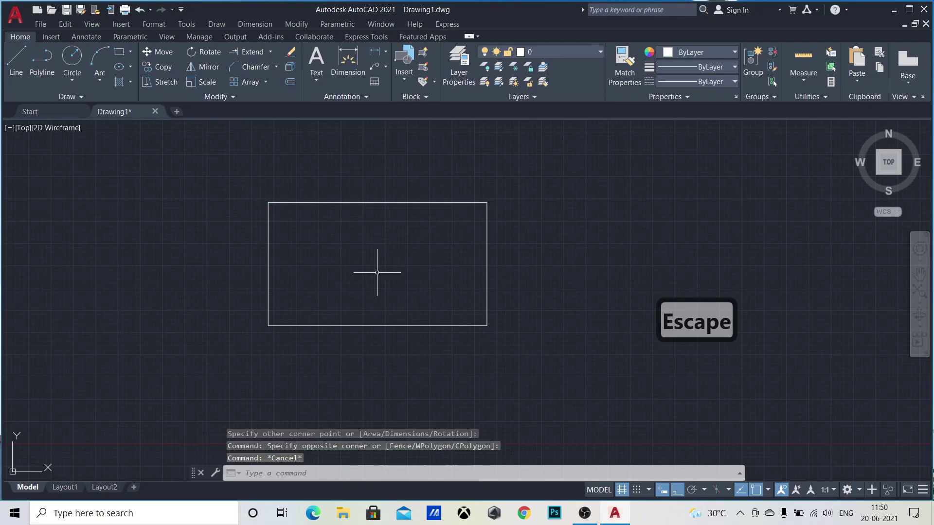
left_click(287, 202)
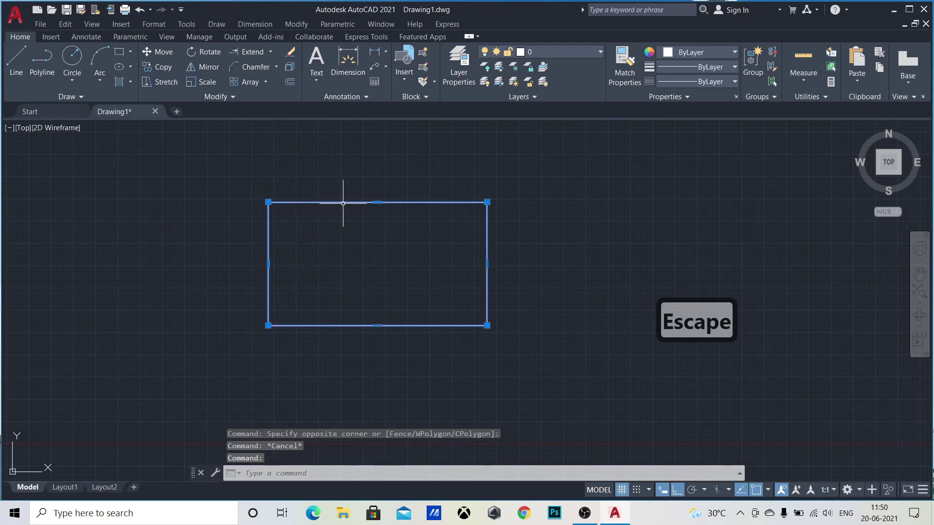
left_click(292, 65)
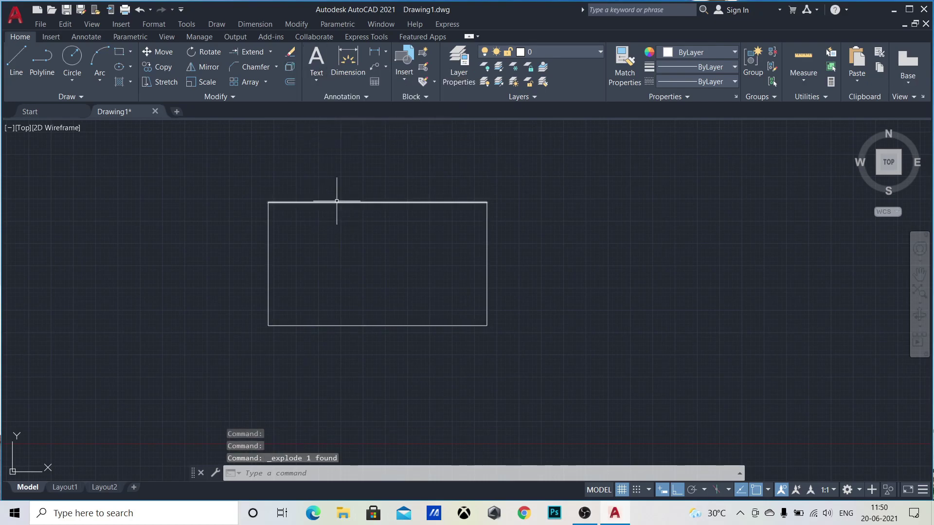
Select the exploded rectangle's four separate lines and delete them from the drawing.
left_click(384, 203)
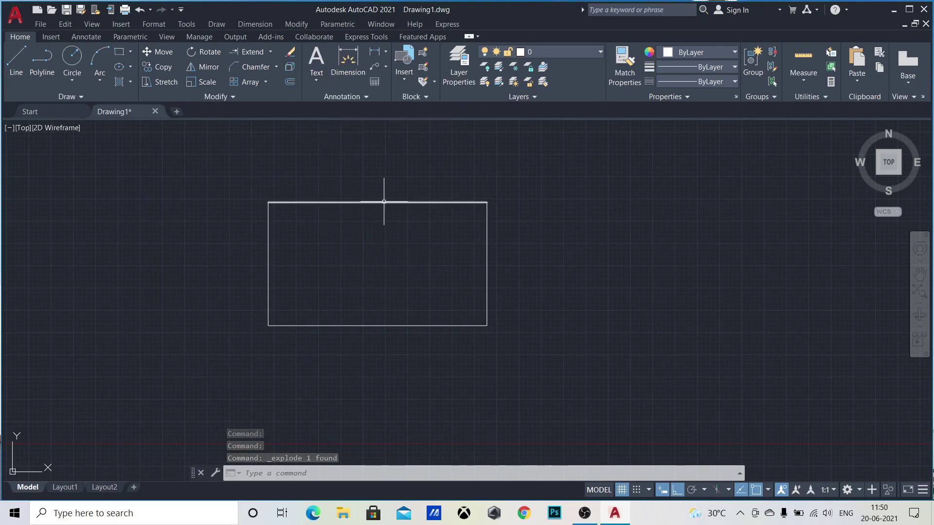
left_click(487, 254)
left_click(365, 325)
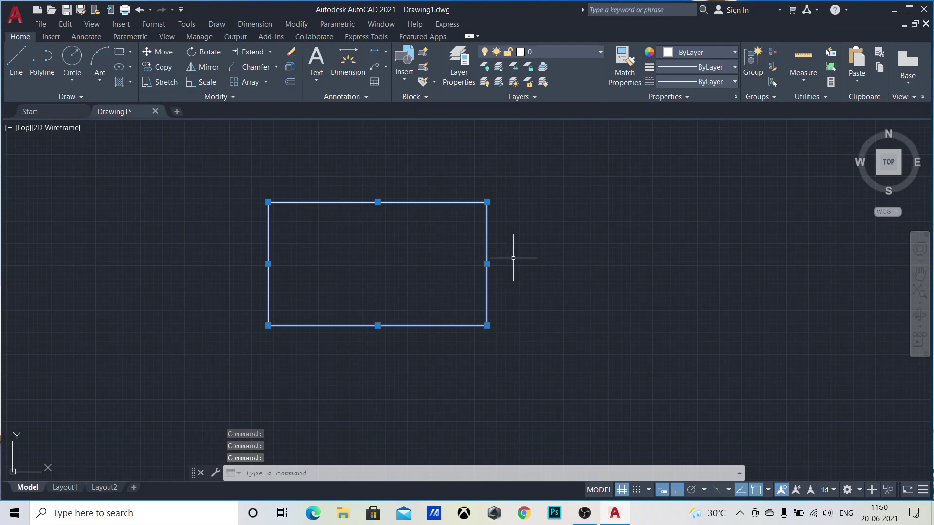
left_click(193, 171)
left_click(547, 370)
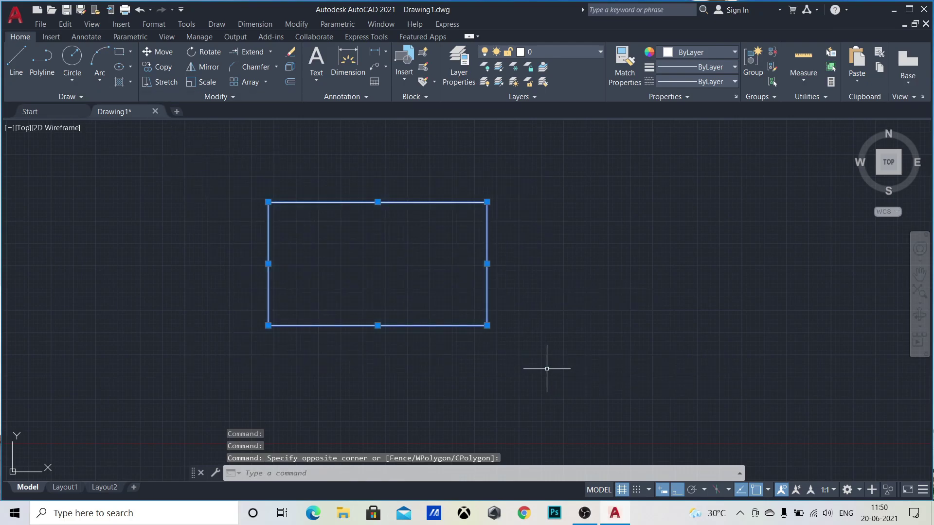
key("Delete")
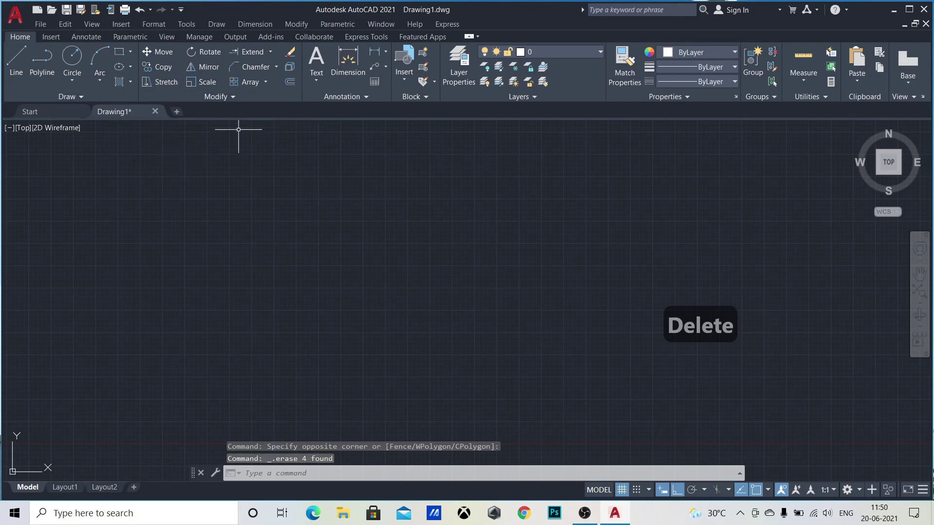
Draw a horizontal line about 1900 units long, continuing into a rectangular bump about 510 high and 710 wide.
left_click(12, 65)
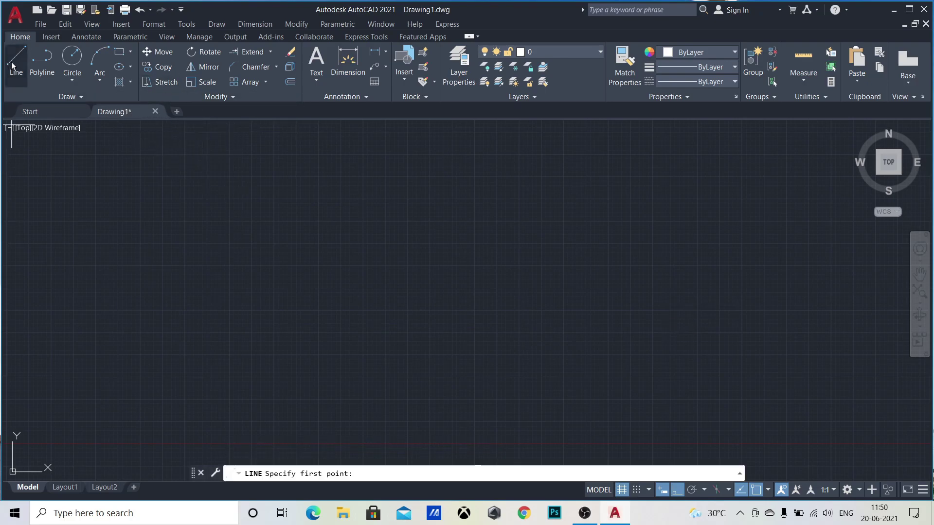
left_click(330, 214)
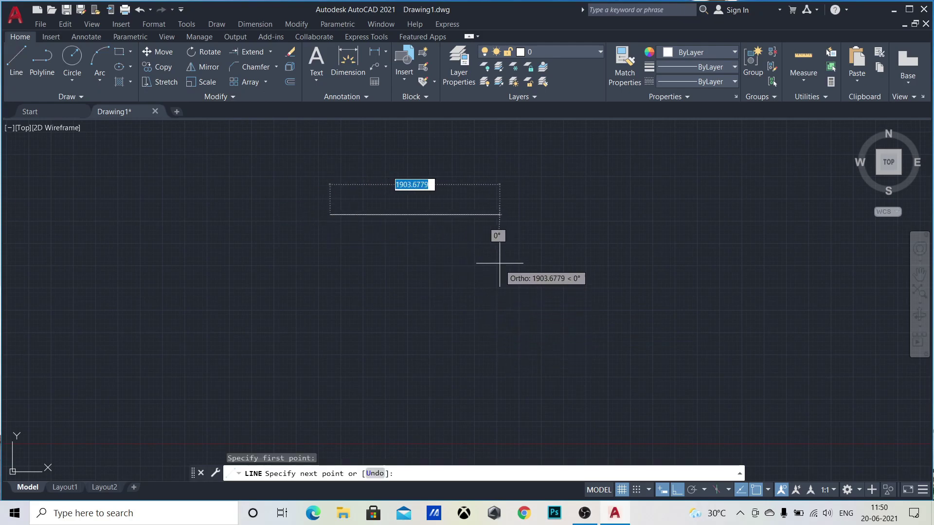
left_click(502, 246)
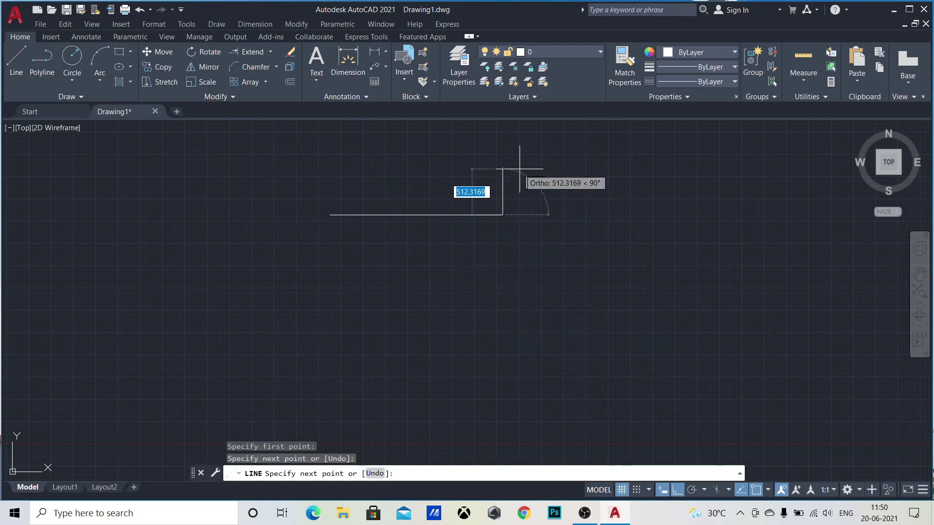
left_click(519, 170)
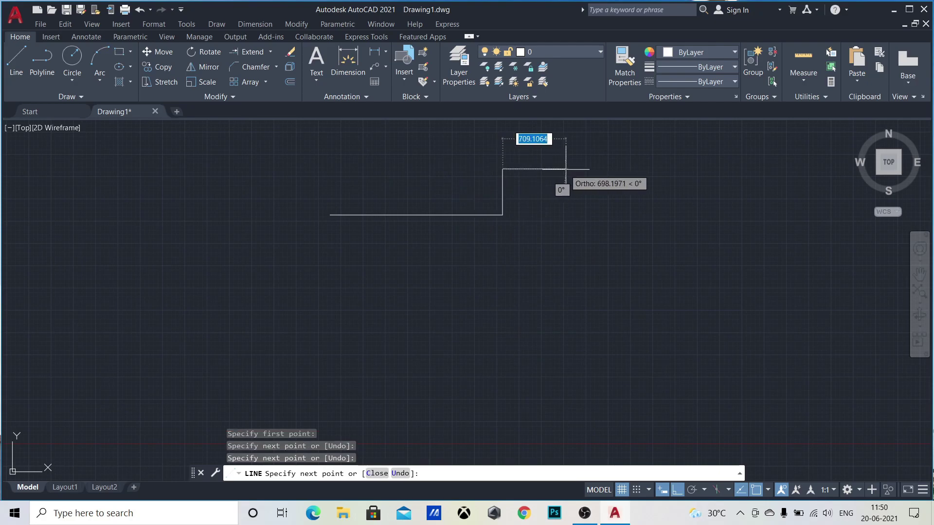
left_click(566, 169)
left_click(566, 214)
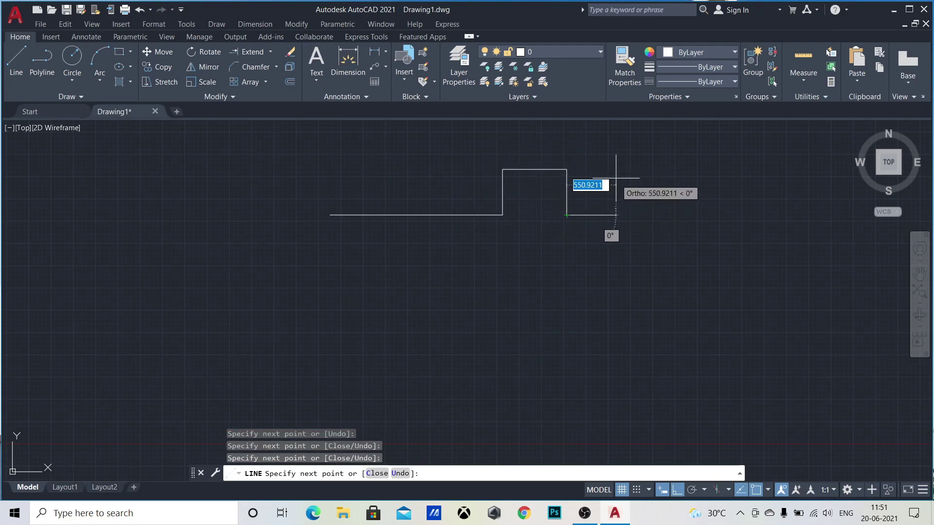
With Ortho off, continue the outline through a sloped peak, a short horizontal edge, a vertical right side and a long bottom edge.
left_click(676, 490)
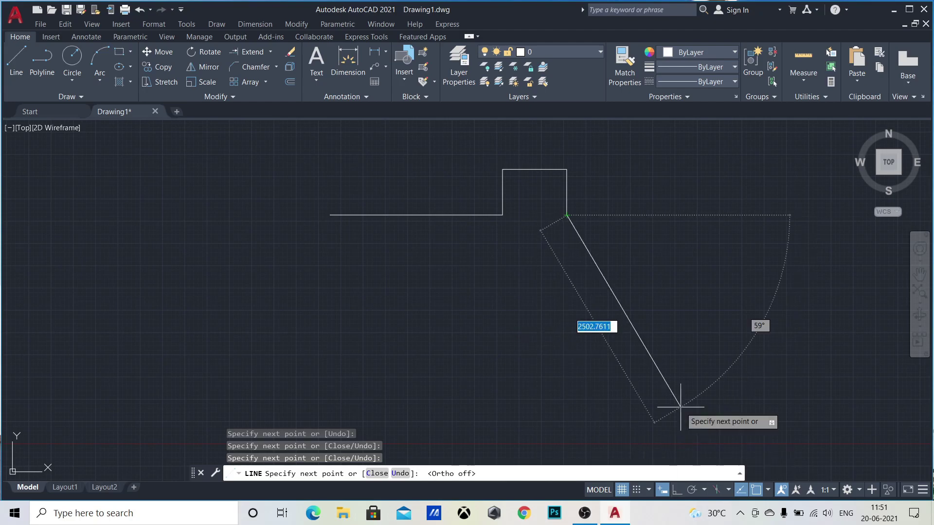
left_click(661, 169)
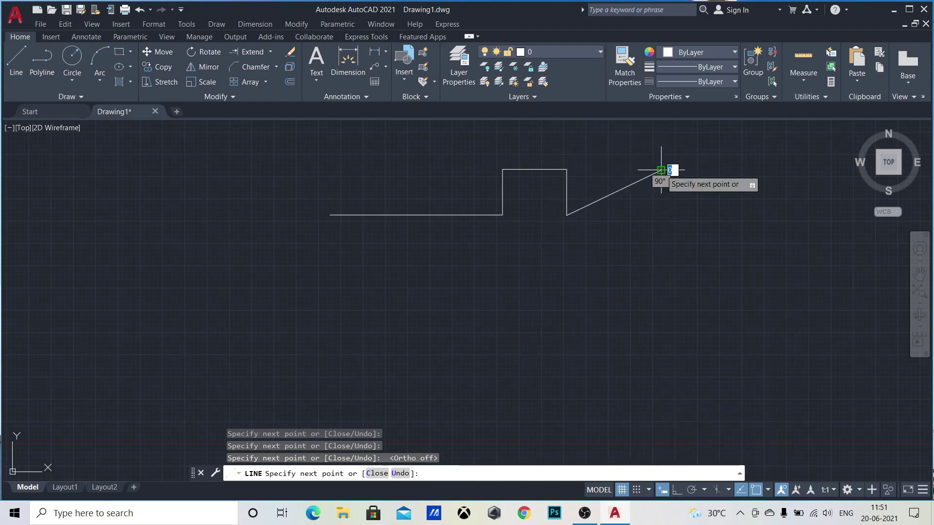
left_click(712, 212)
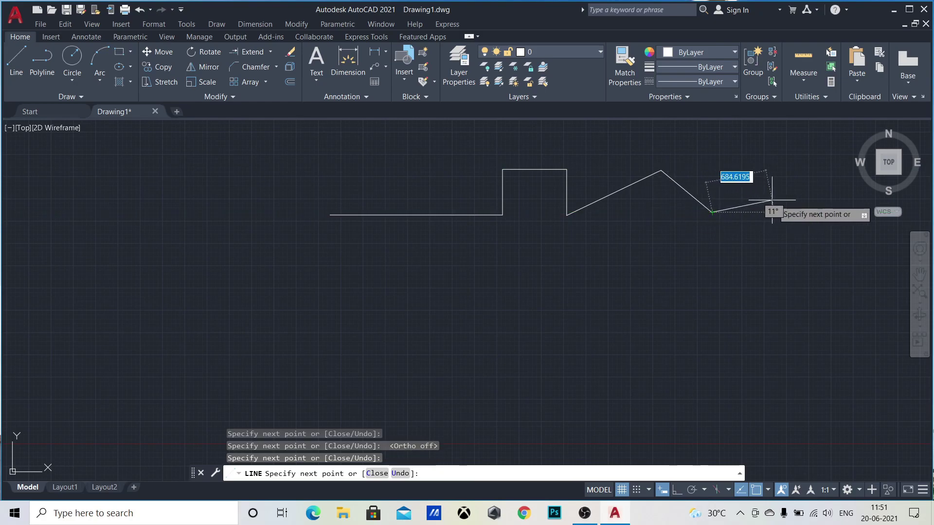
left_click(788, 212)
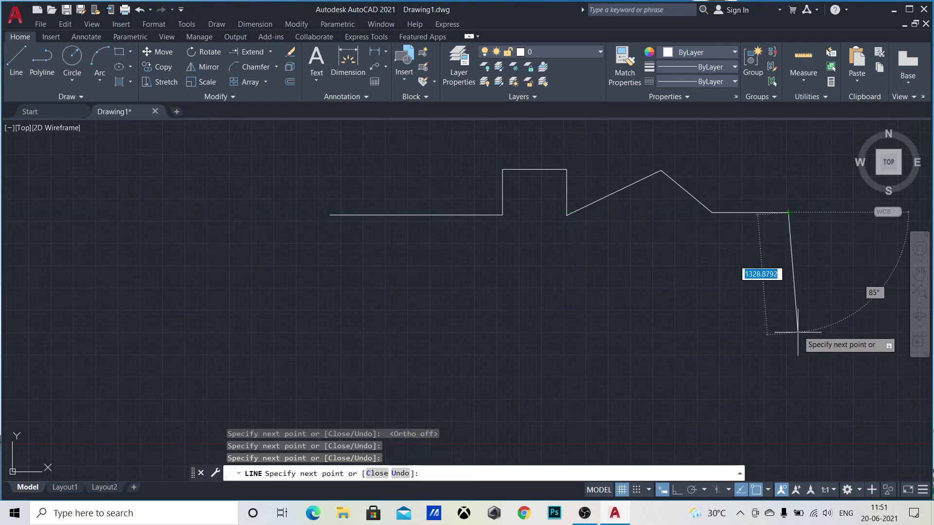
left_click(788, 299)
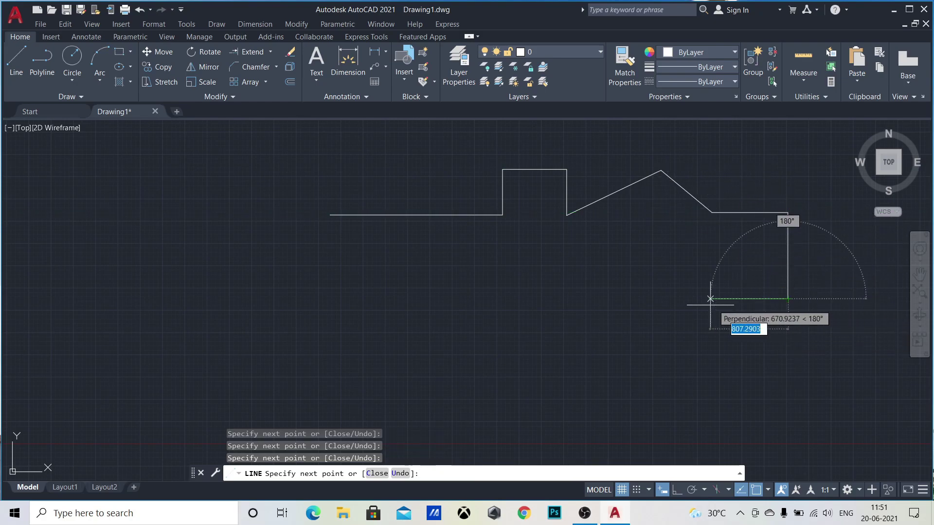
left_click(516, 299)
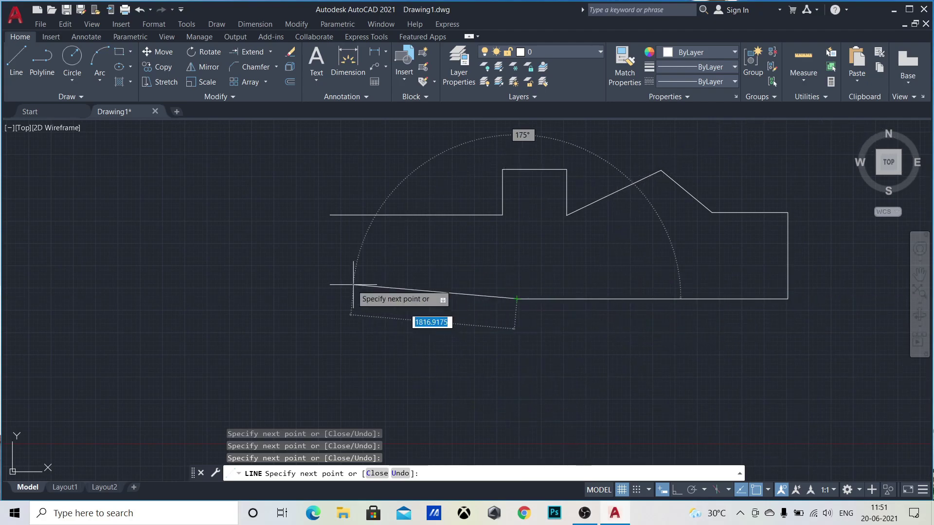
Continue the outline leftward as a zigzag lower edge, close it at its starting point and end the line.
left_click(505, 258)
left_click(447, 297)
left_click(398, 293)
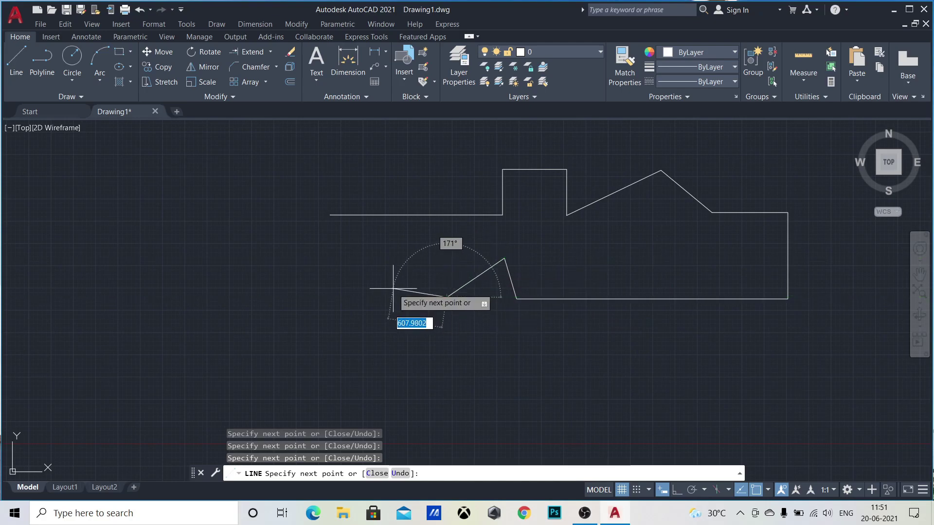
left_click(360, 262)
left_click(297, 294)
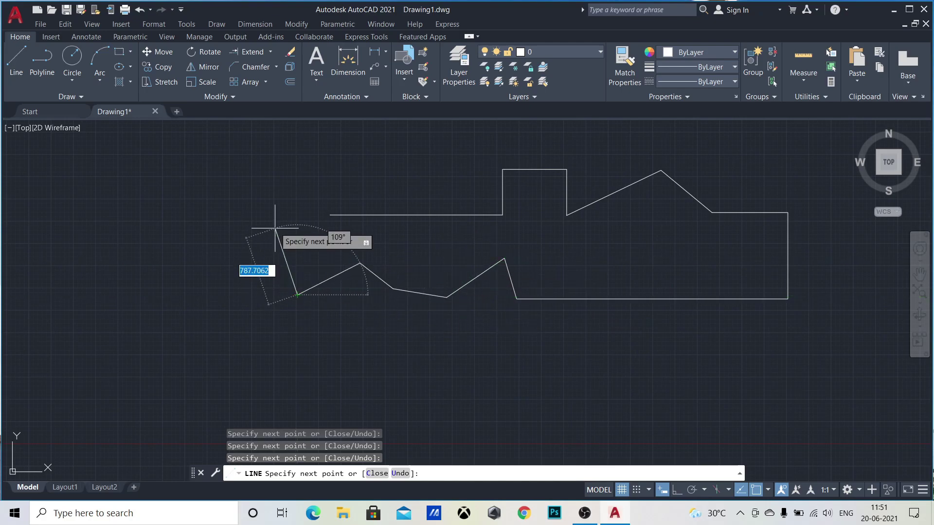
left_click(276, 222)
left_click(330, 214)
key("Escape")
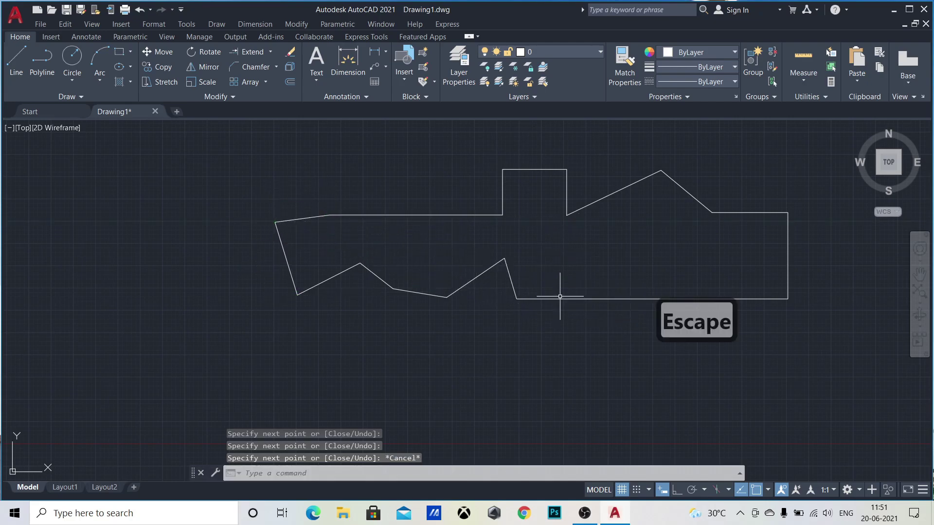
Stretch the right end of the outline farther to the right, using its upper-right corner as the base point.
scroll(485, 344, "down", 2)
middle_click_drag(456, 355, 318, 394)
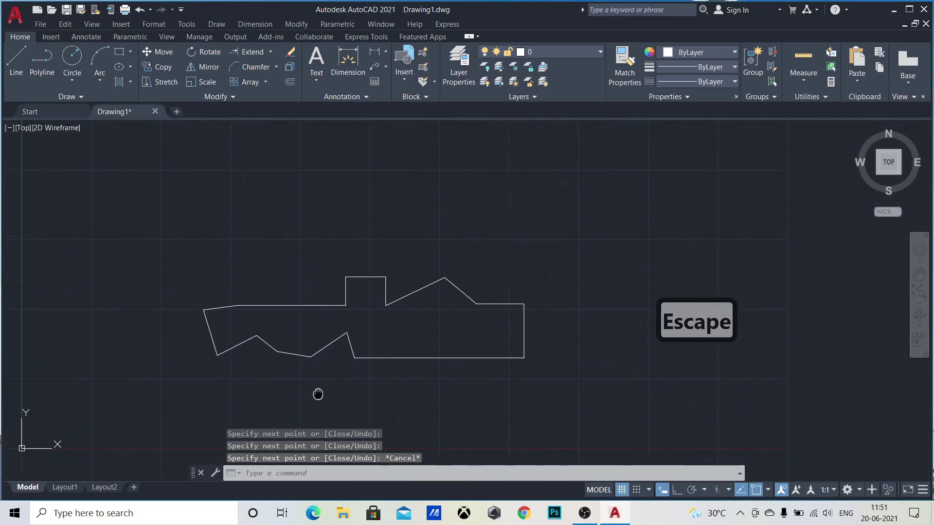
middle_click_drag(557, 365, 583, 305)
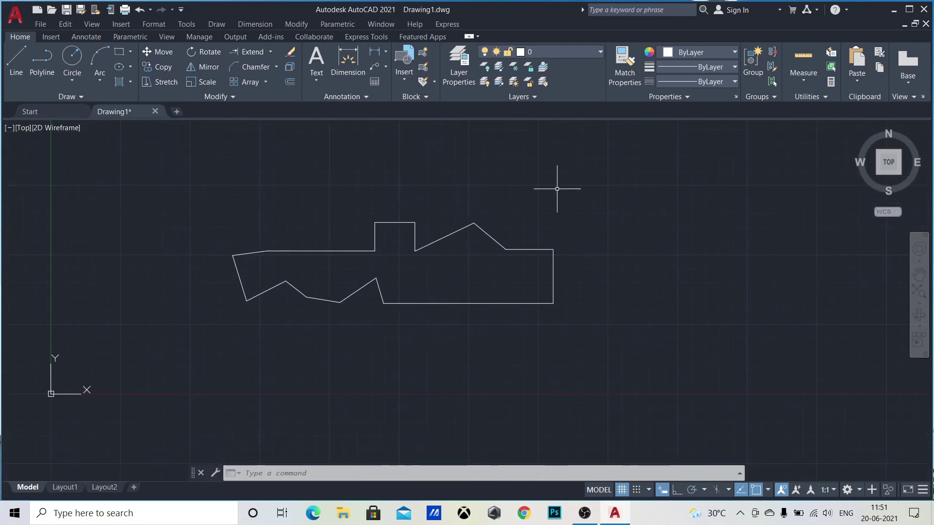
mouse_move(606, 199)
left_mouse_down()
mouse_move(588, 203)
mouse_move(567, 264)
mouse_move(552, 193)
left_mouse_up()
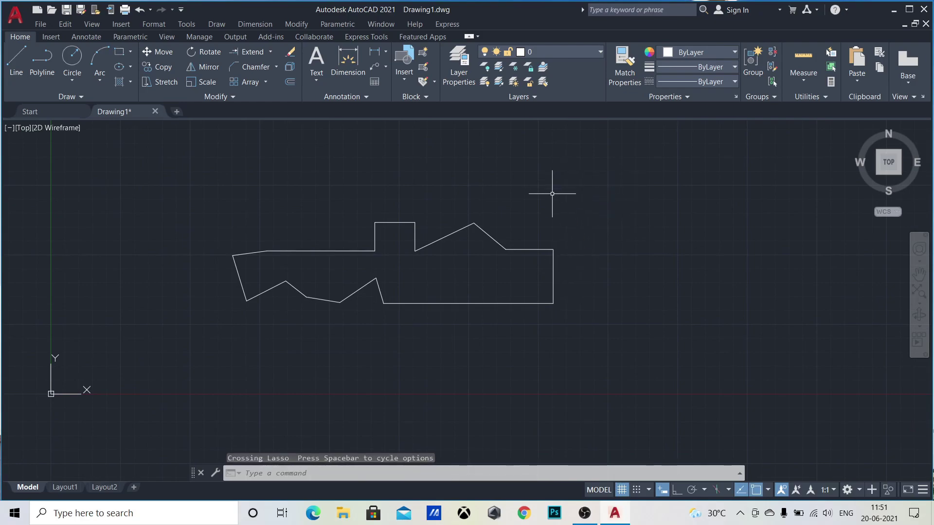
left_click(597, 215)
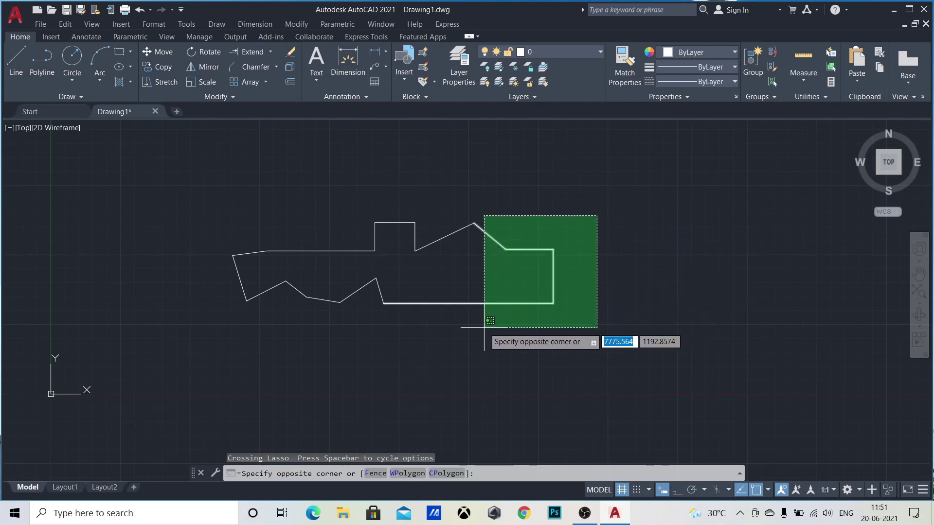
left_click(510, 334)
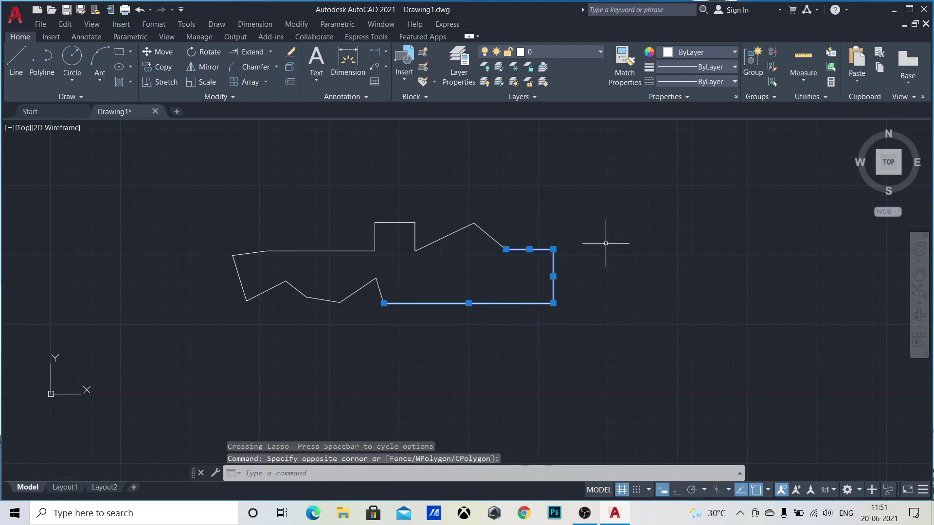
left_click(152, 83)
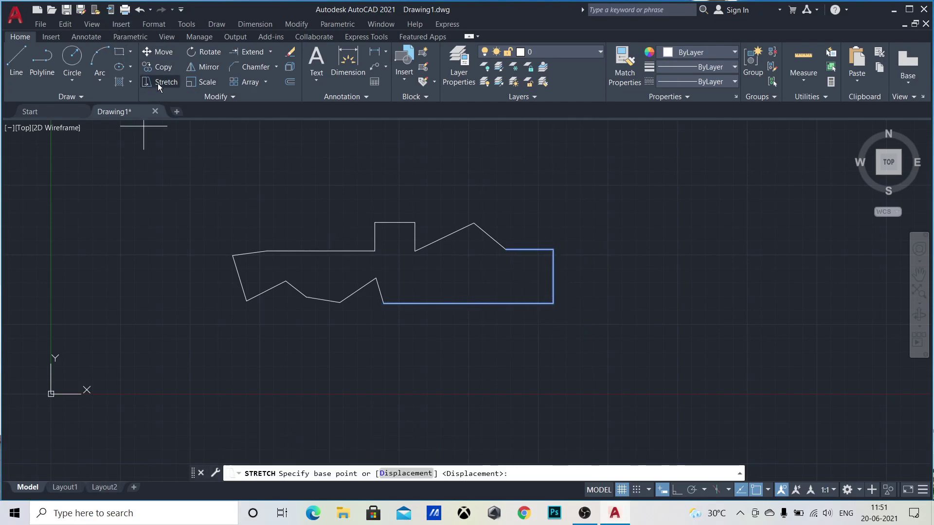
left_click(554, 250)
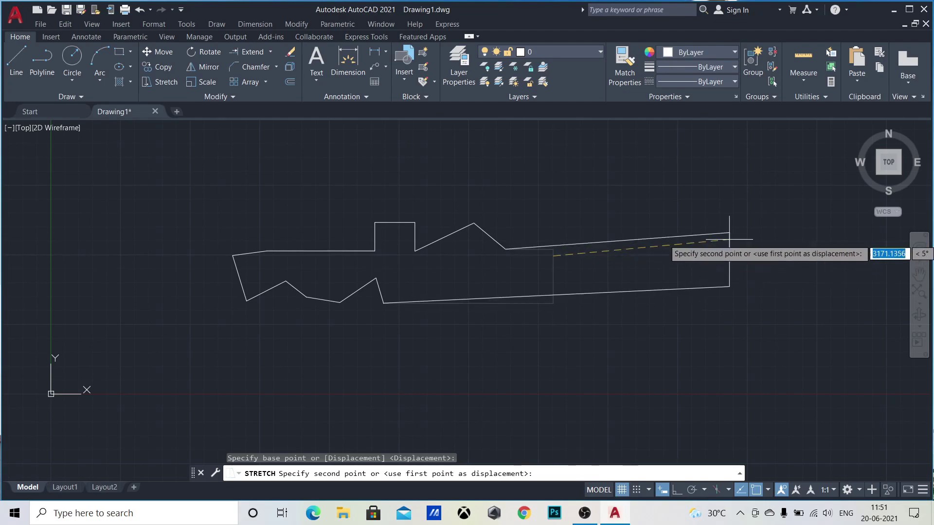
left_click(694, 257)
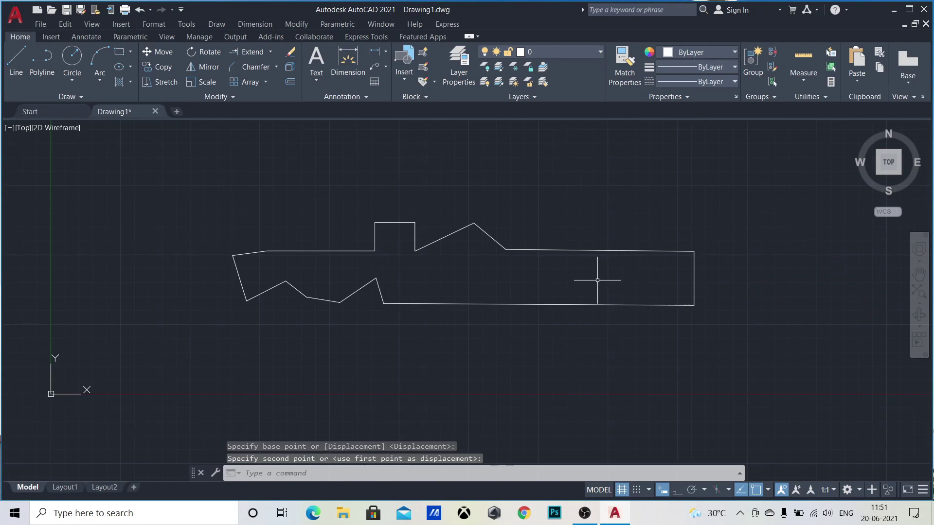
Undo the stretch of the outline's right end.
key("ctrl+z")
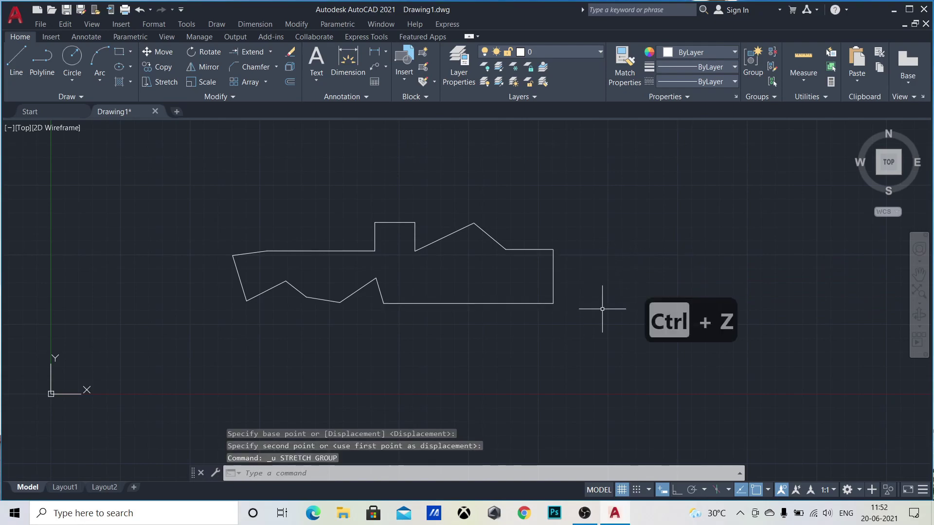
key("ctrl+z")
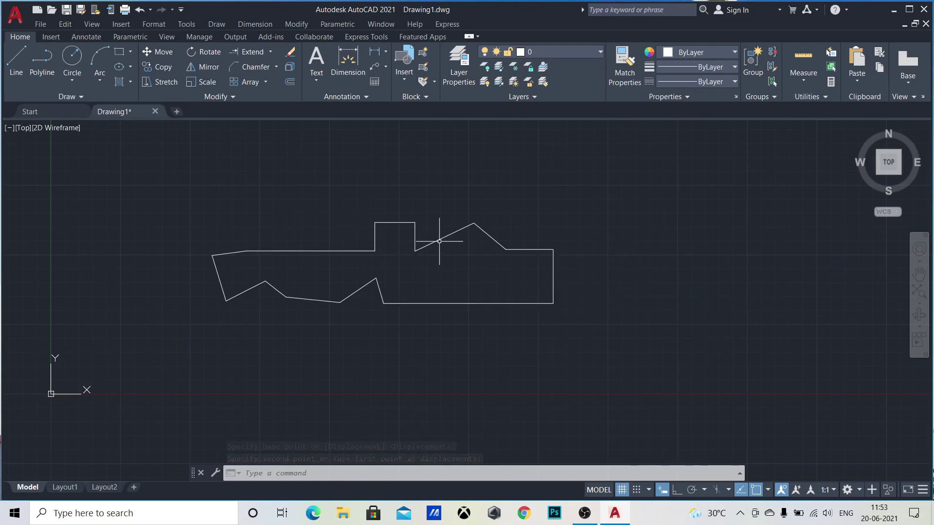
Stretch the rectangular bump's top edge straight upward from its midpoint to make the bump taller.
left_click(361, 205)
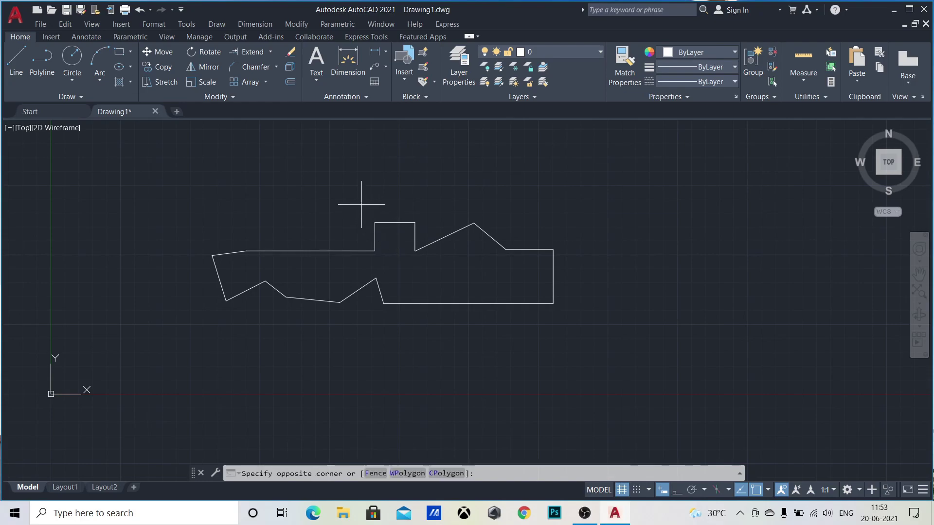
key("Escape")
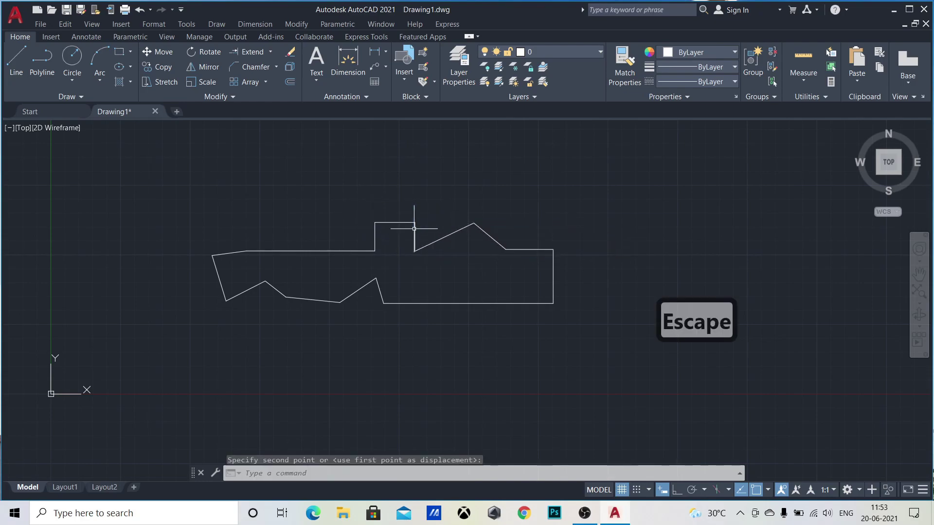
left_click(433, 202)
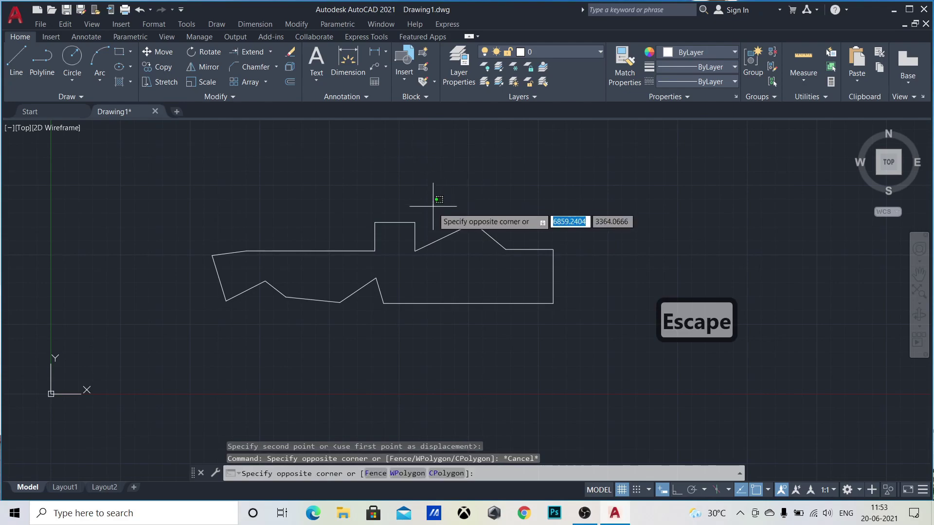
left_click(345, 241)
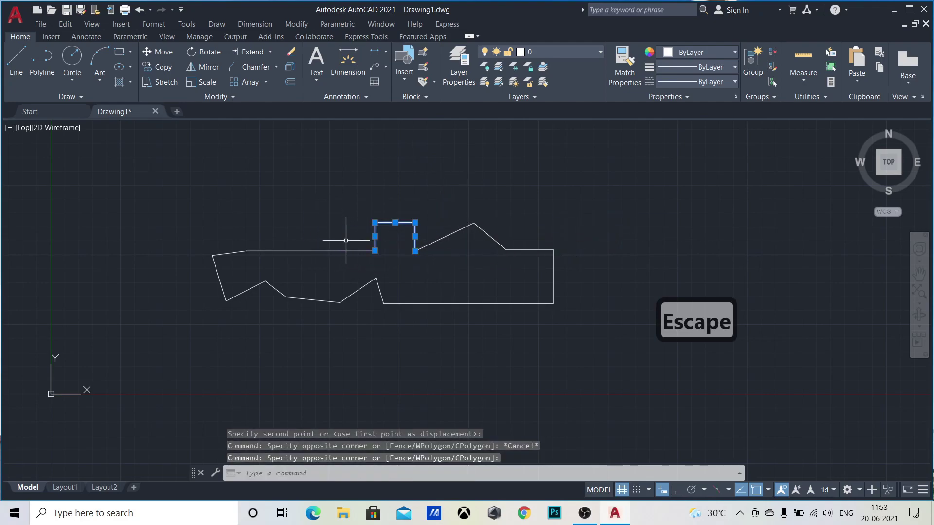
left_click(164, 80)
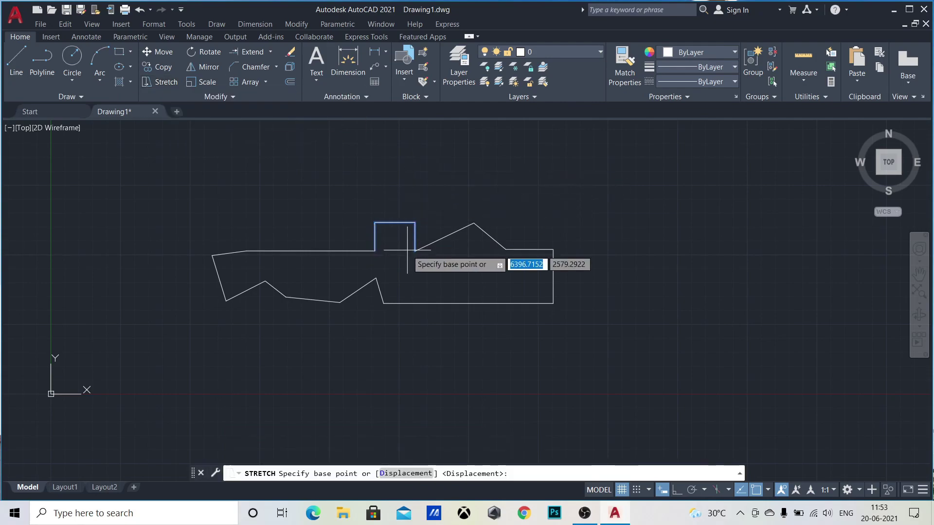
left_click(395, 222)
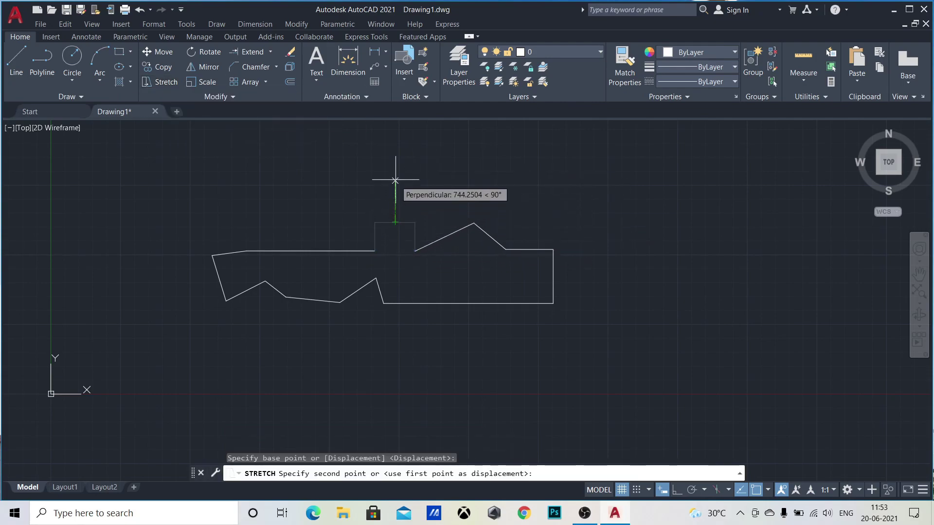
left_click(396, 154)
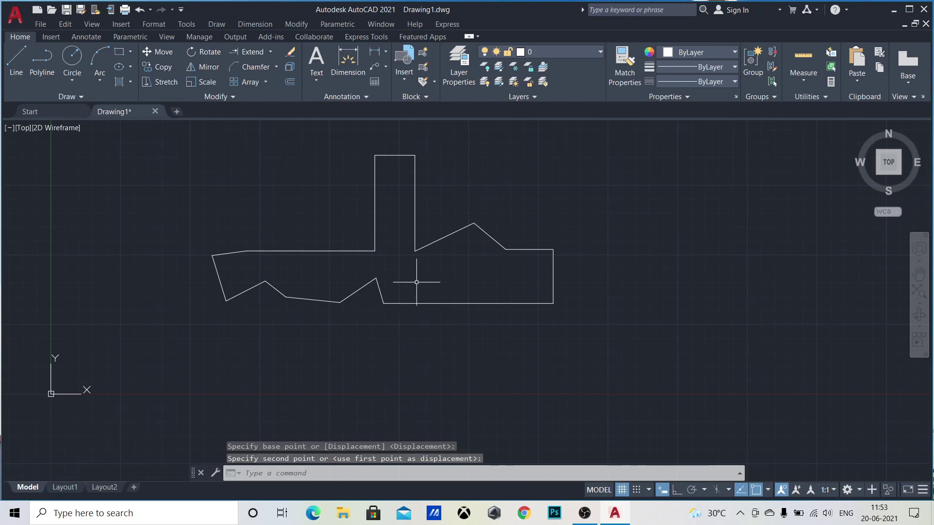
Delete the entire zigzag outline with its rectangular bump, leaving the drawing area empty.
scroll(480, 311, "down", 2)
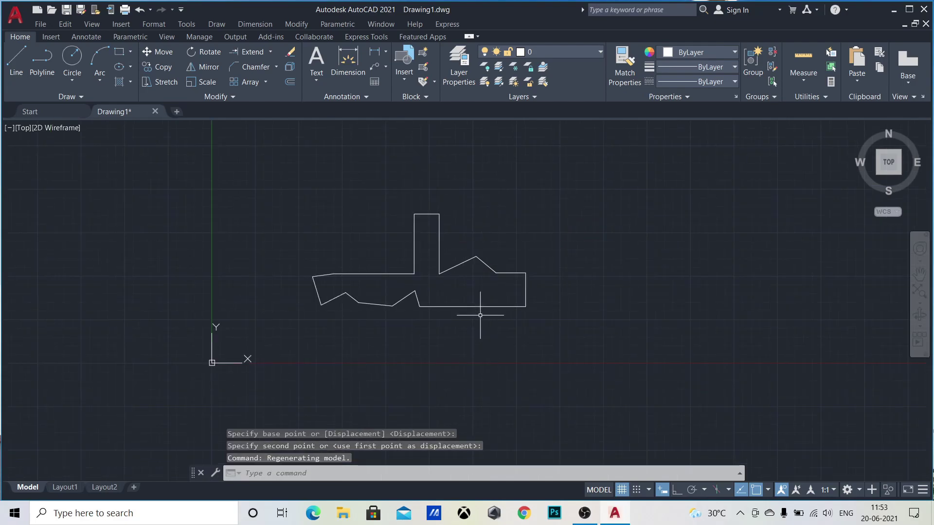
left_click(271, 169)
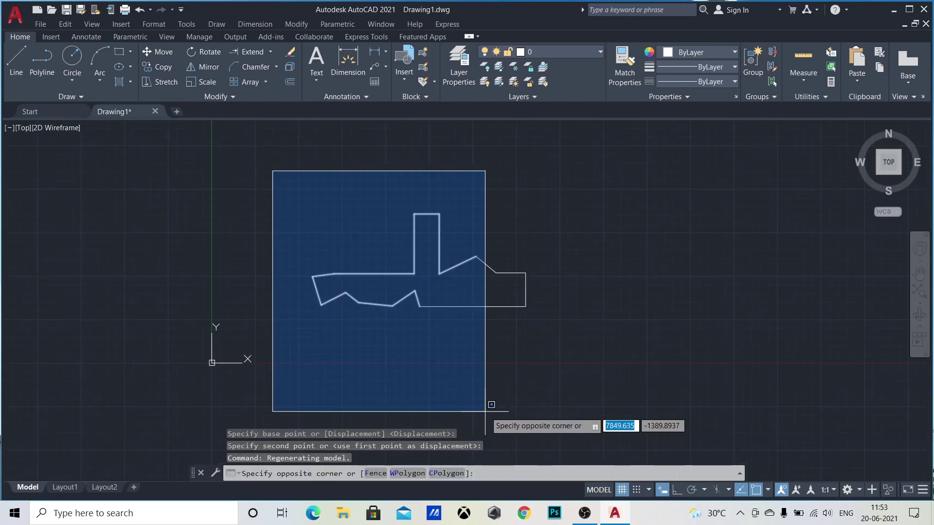
left_click(654, 392)
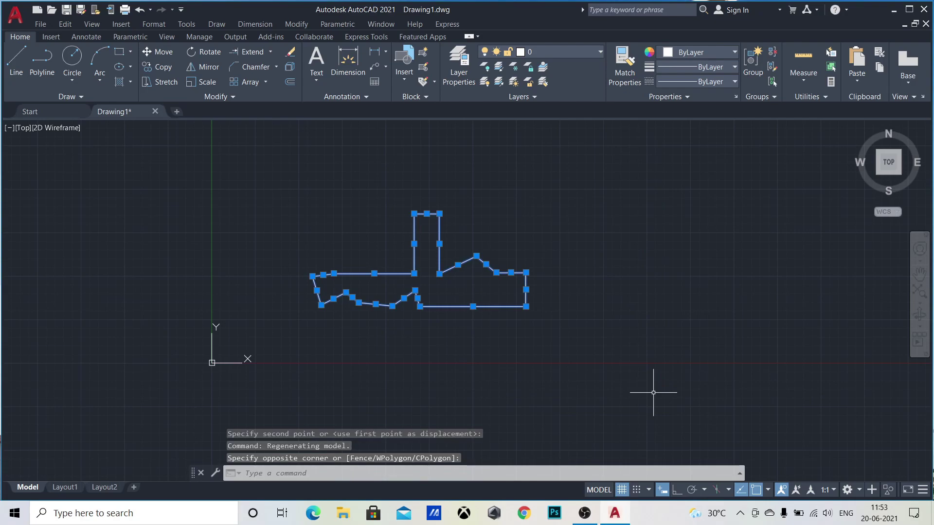
key("Delete")
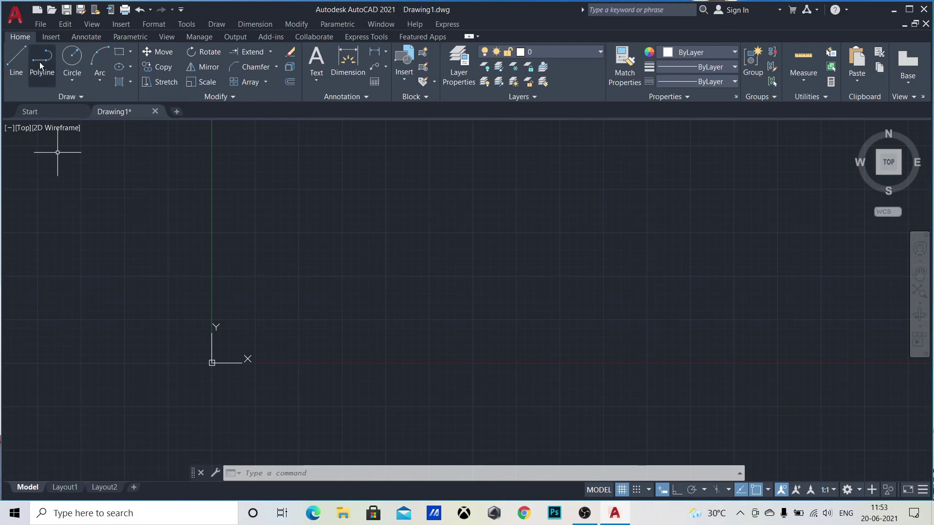
Draw a large closed rectangle from connected lines with Ortho mode turned on, starting on its left side, and end the line.
left_click(14, 67)
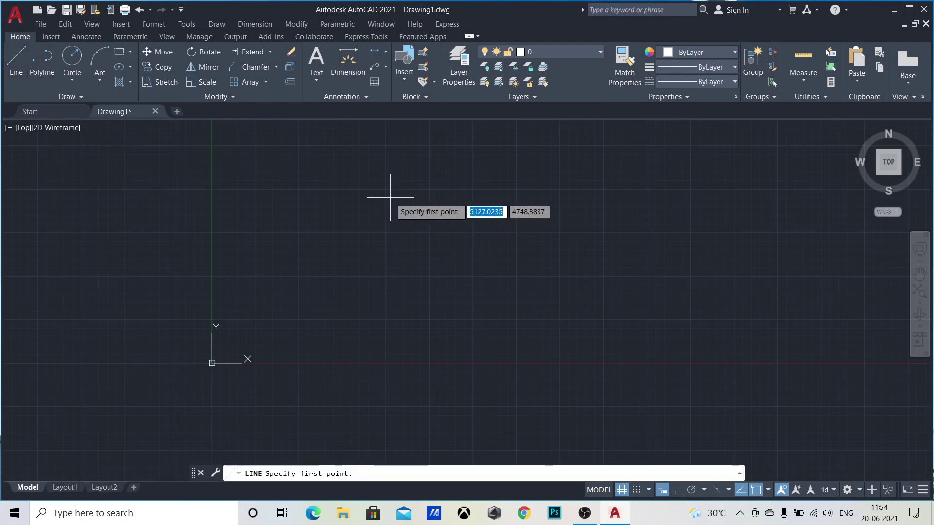
left_click(390, 198)
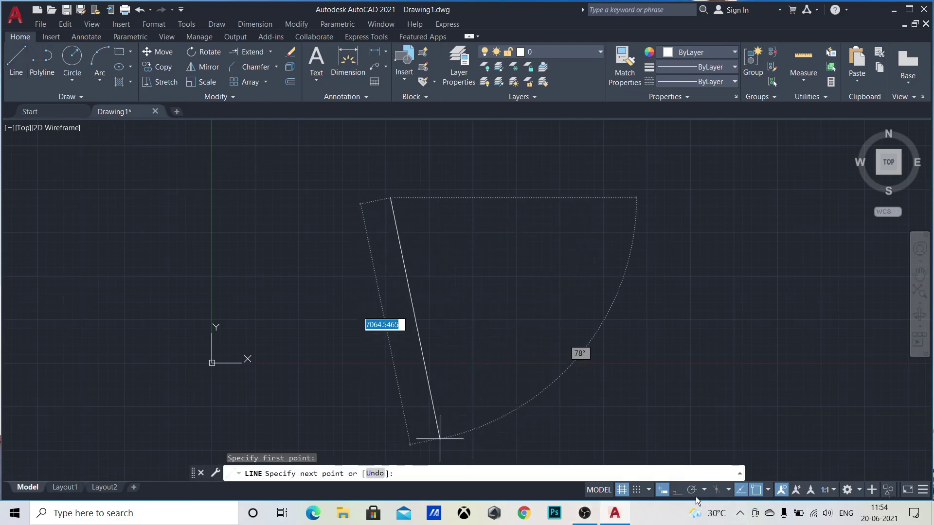
left_click(676, 489)
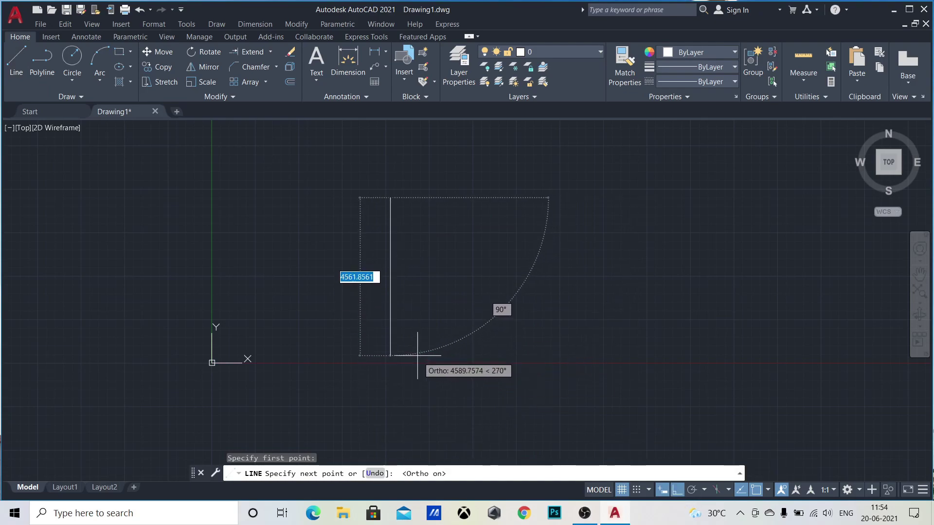
left_click(411, 322)
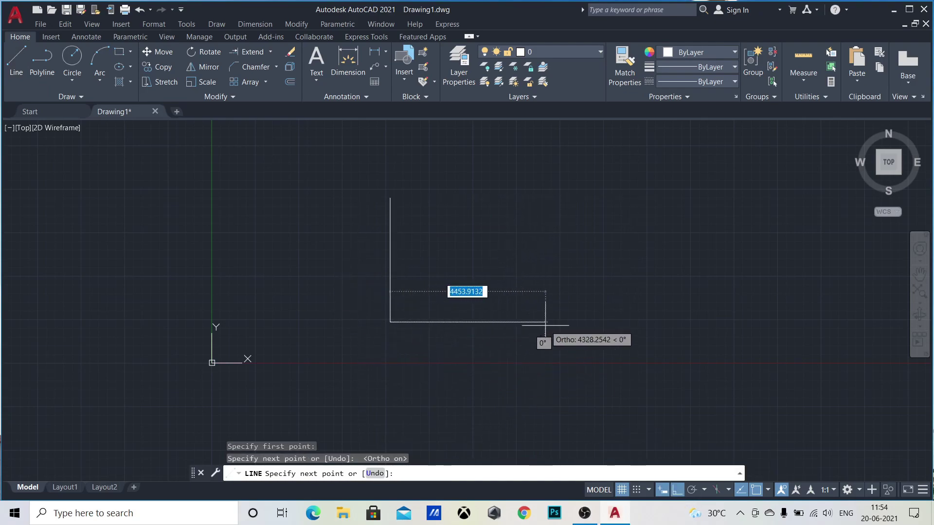
left_click(690, 328)
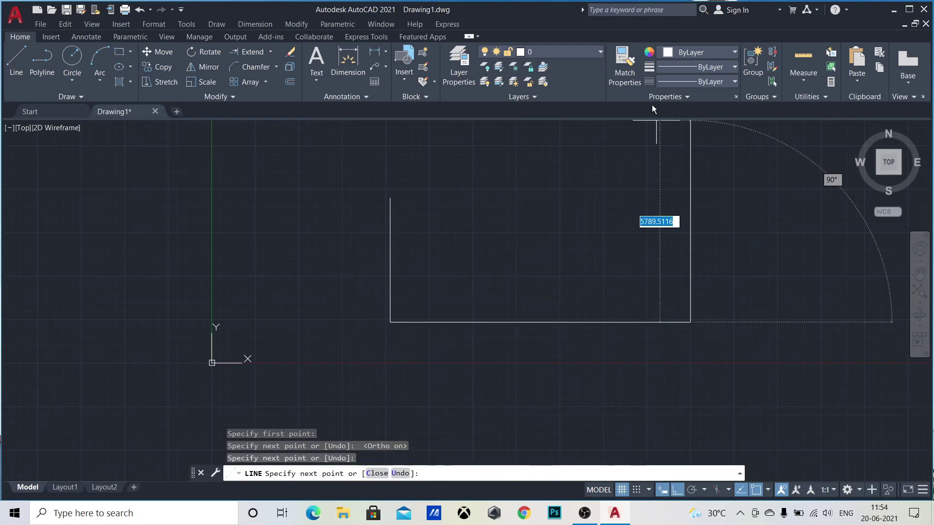
left_click(661, 184)
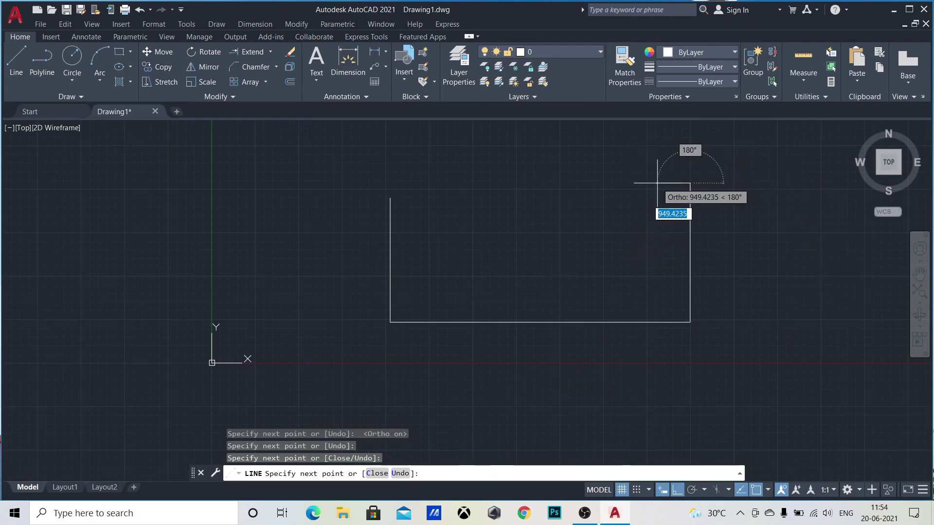
left_click(390, 183)
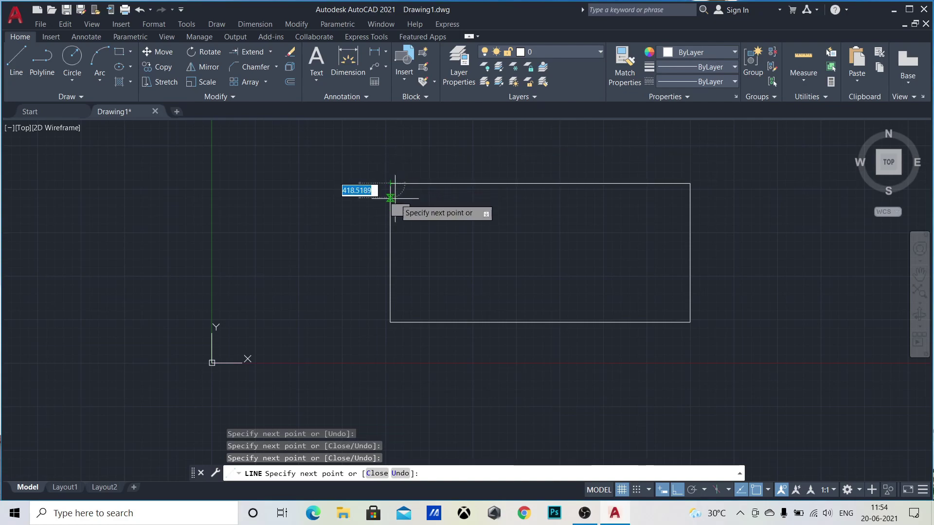
left_click(391, 196)
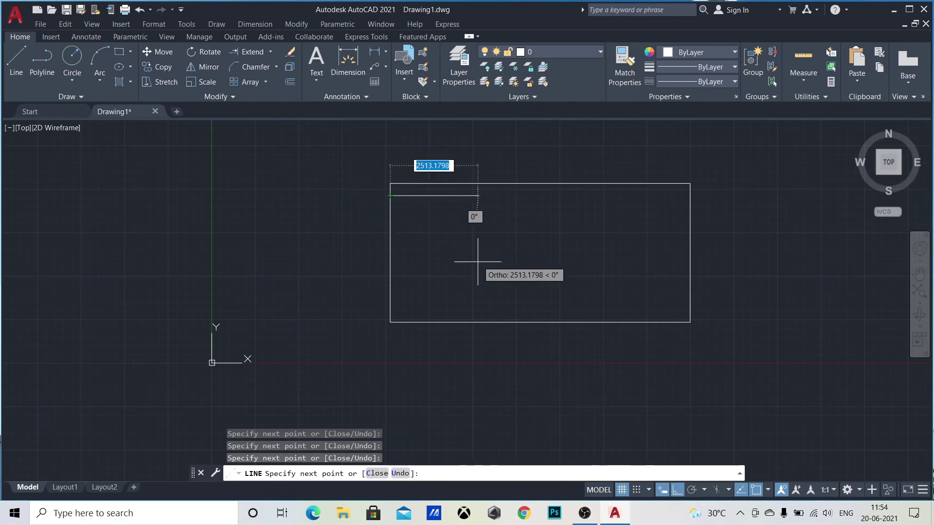
key("Escape")
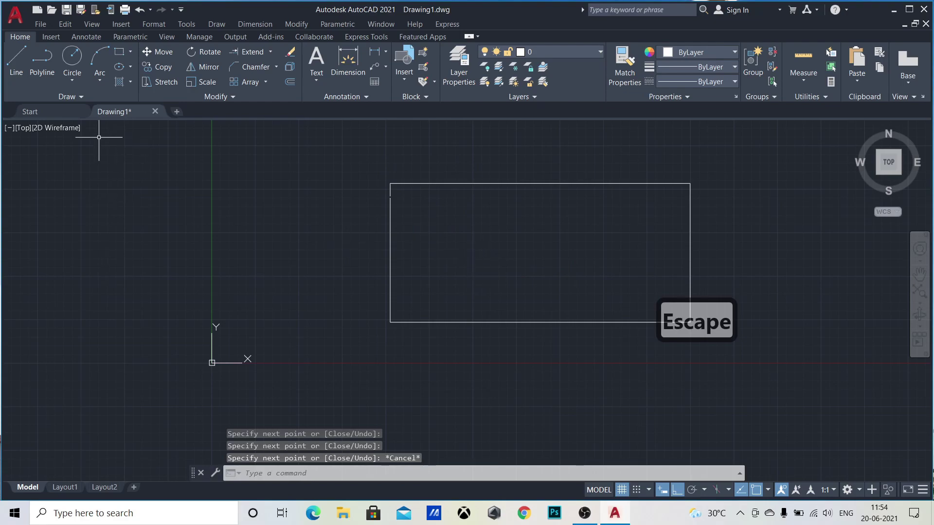
Draw a small rectangle of about 1913 by 1046 units from lines inside the large rectangle.
left_click(16, 59)
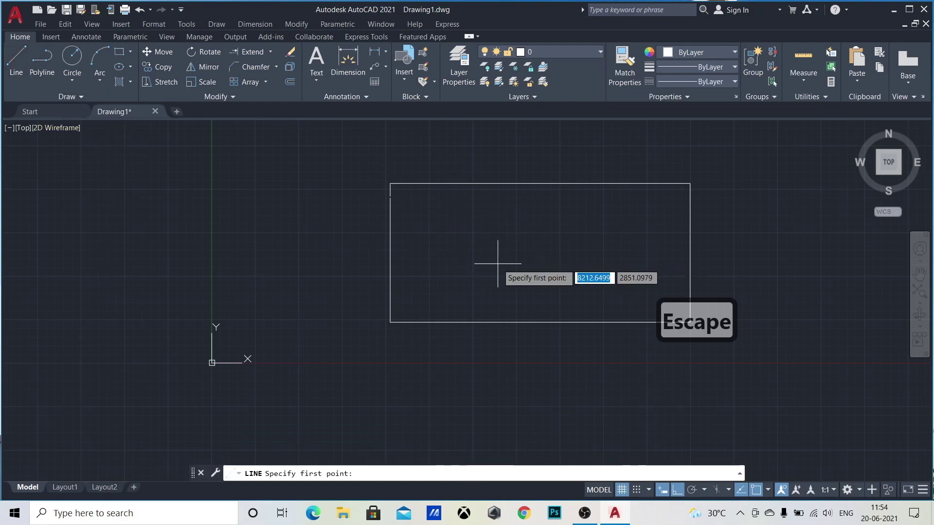
left_click(471, 234)
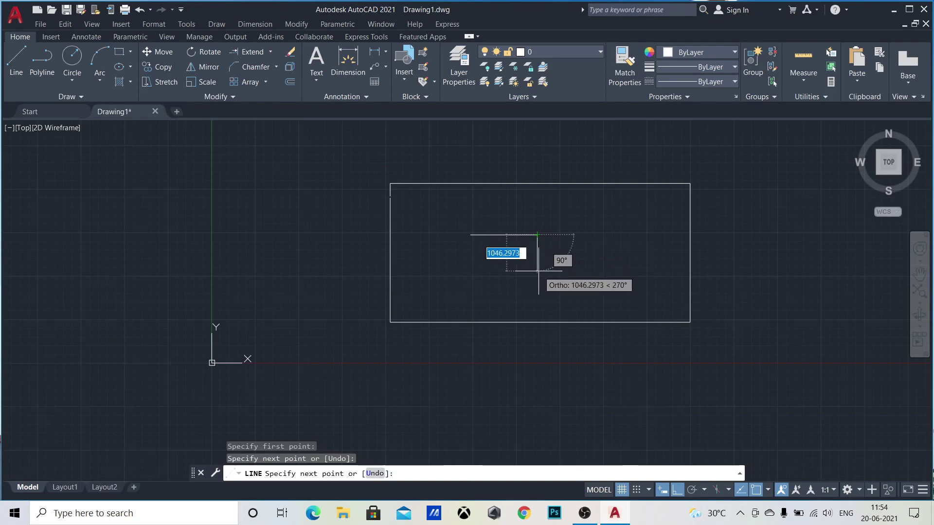
left_click(538, 270)
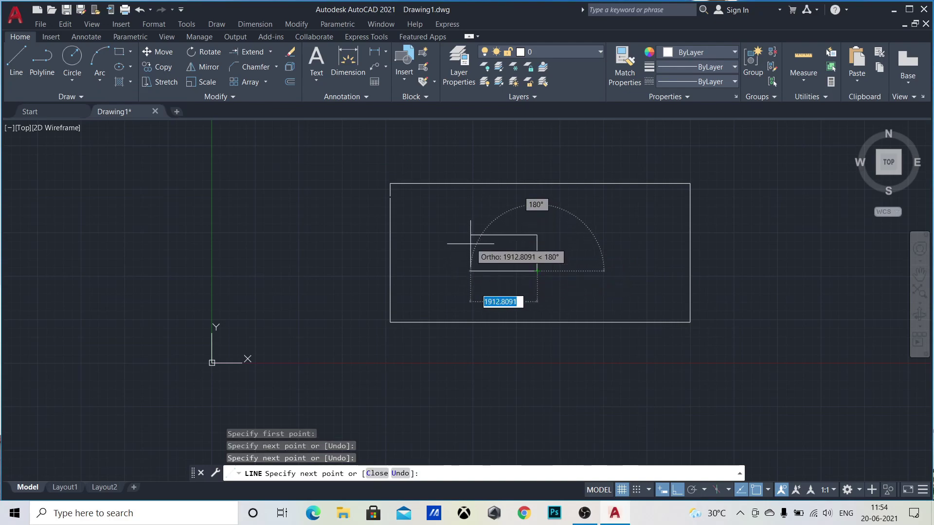
left_click(470, 270)
left_click(471, 235)
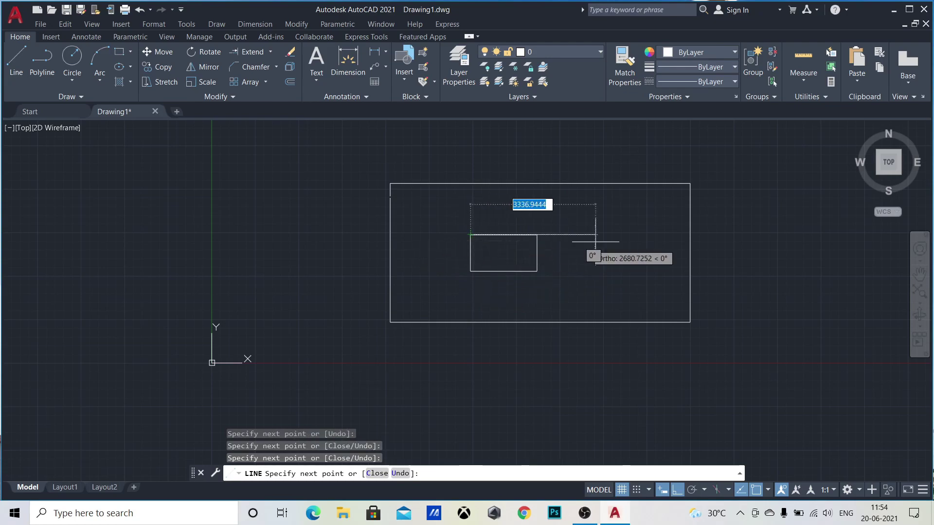
key("Escape")
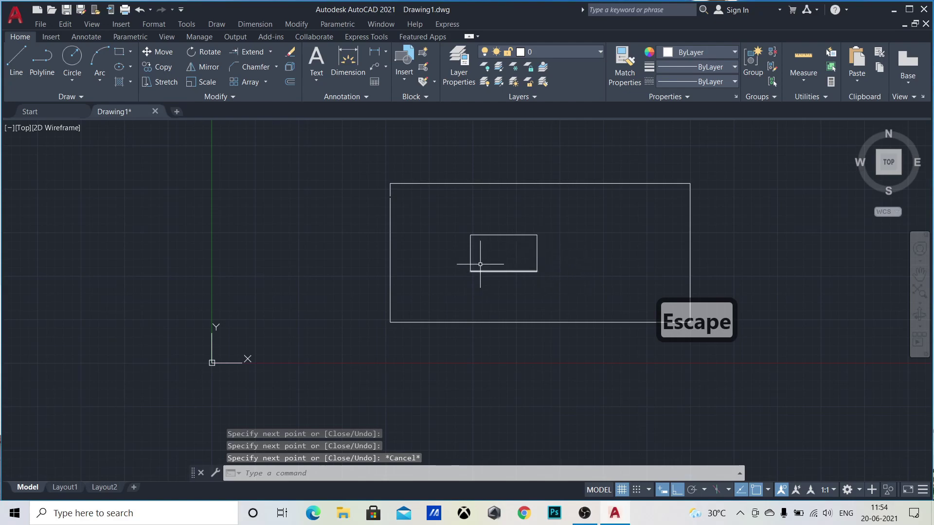
Scale the small inner rectangle by a factor of 2, using its lower-left corner as the base point.
left_click(463, 219)
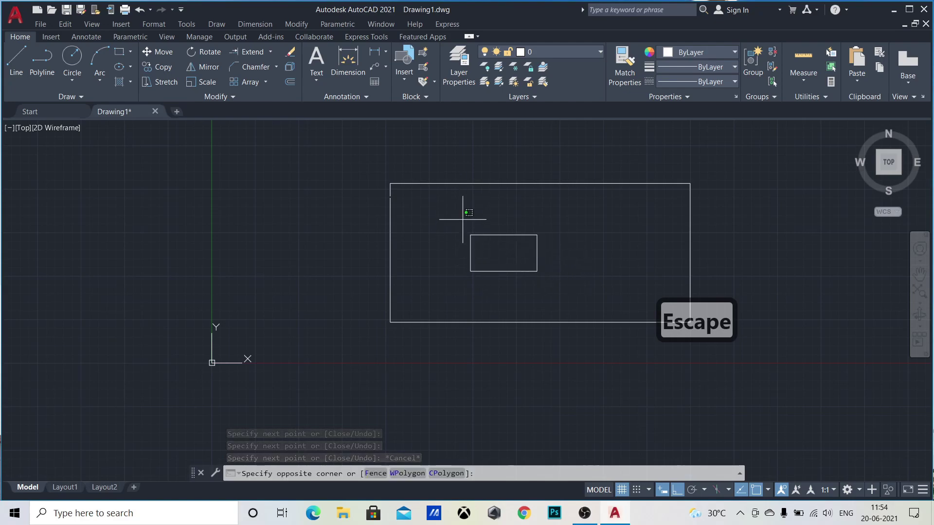
left_click(558, 302)
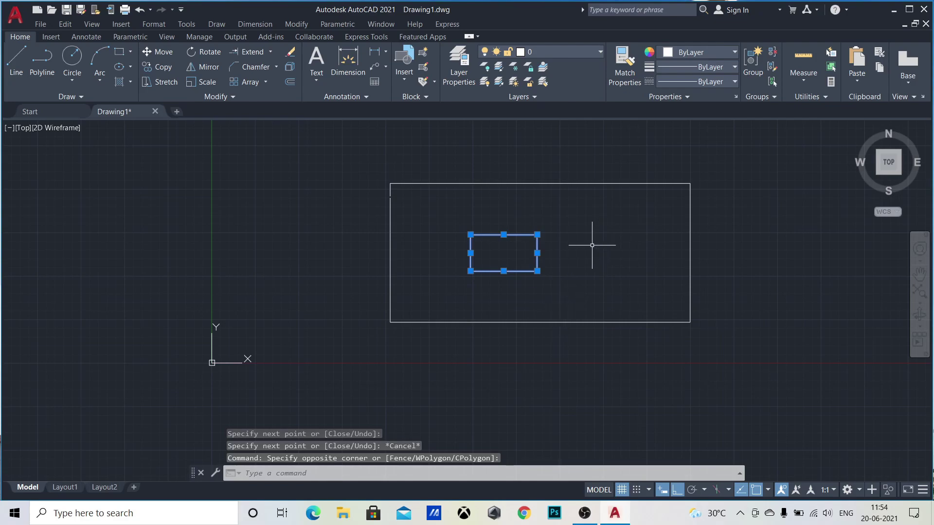
left_click(203, 82)
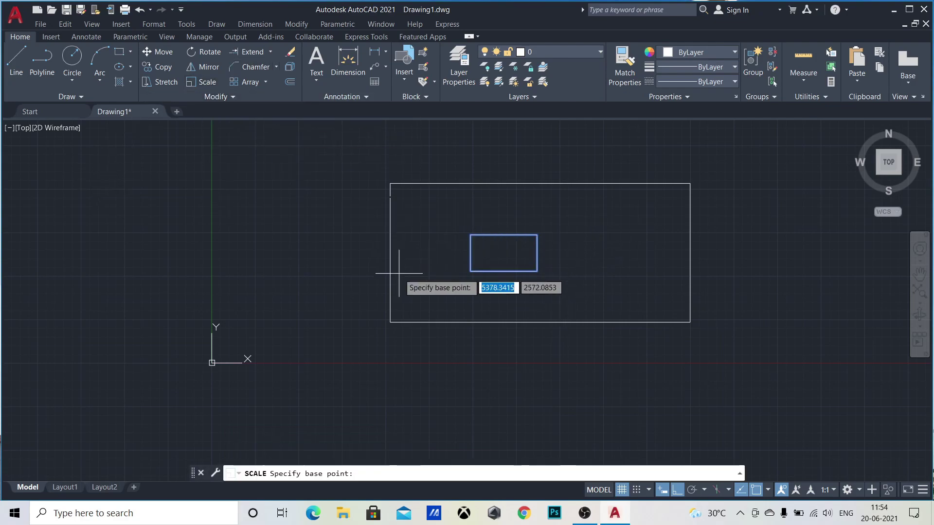
left_click(470, 271)
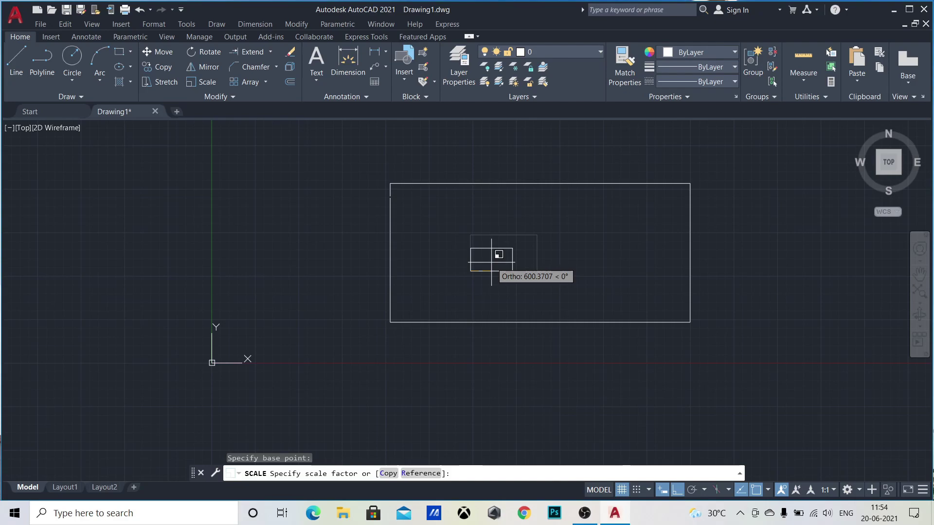
type("2")
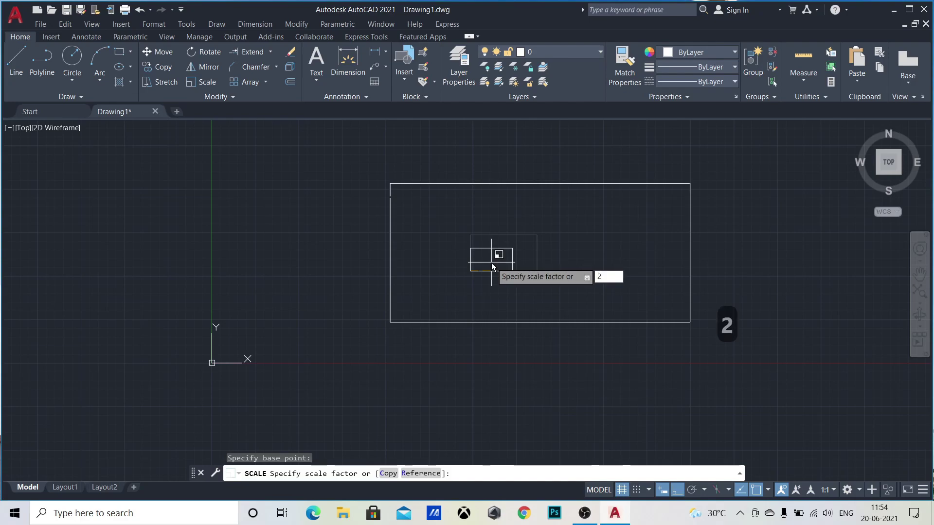
key("Return")
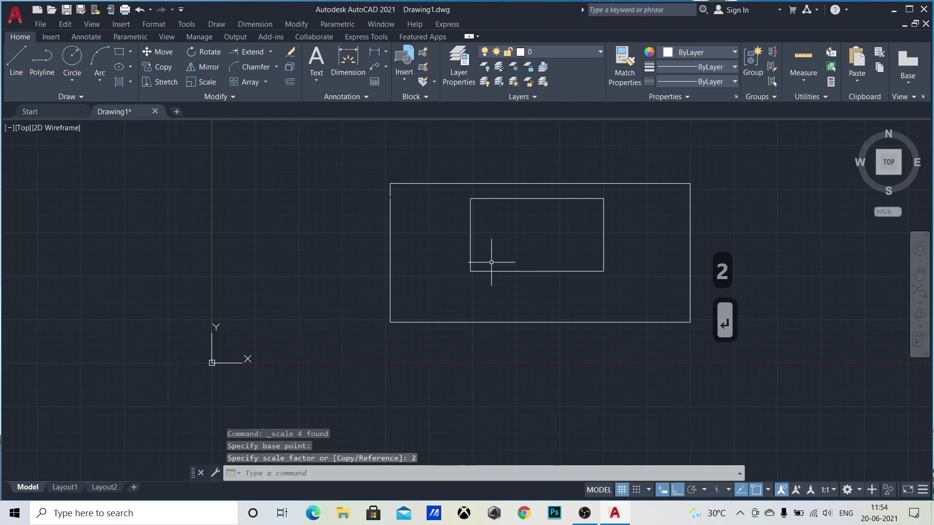
Scale the inner rectangle by a factor of .5.
left_click(457, 192)
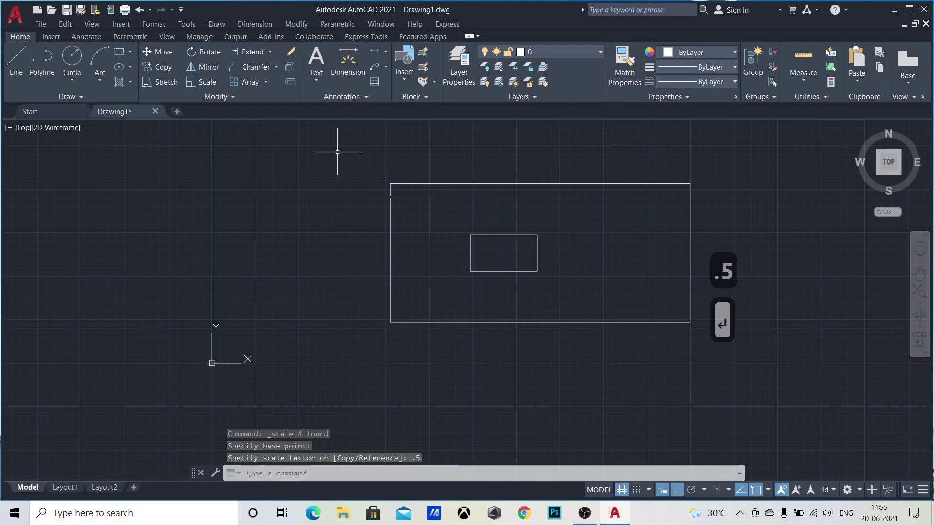
Scale both rectangles together by a factor of 4, using the outer rectangle's lower-left corner as the base point.
left_click(337, 148)
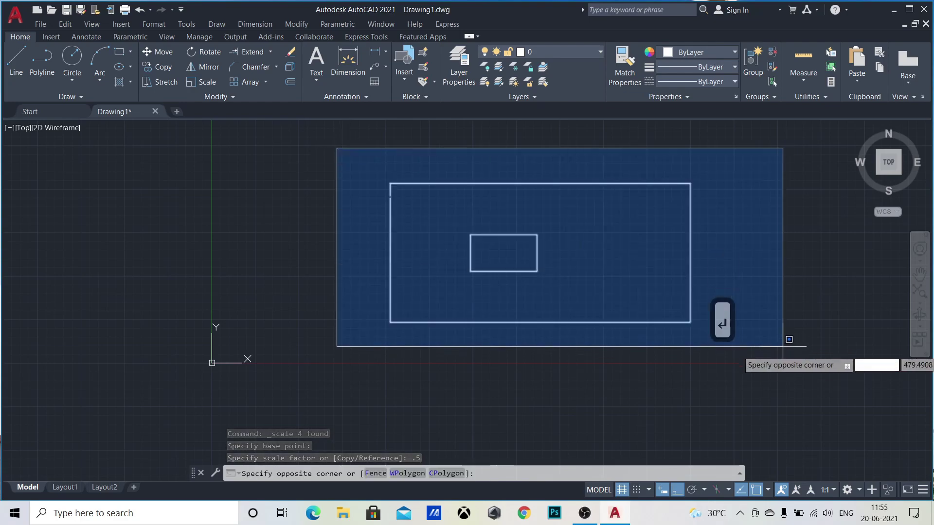
left_click(783, 346)
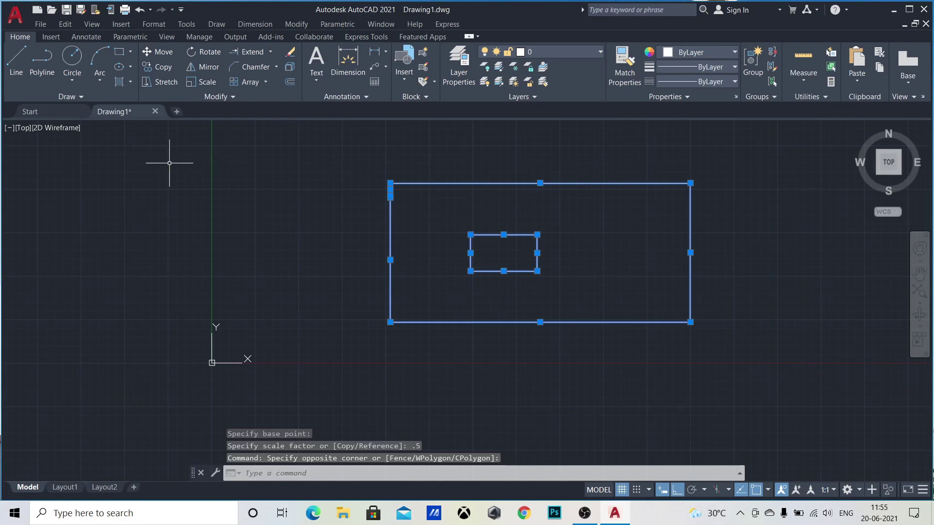
left_click(197, 83)
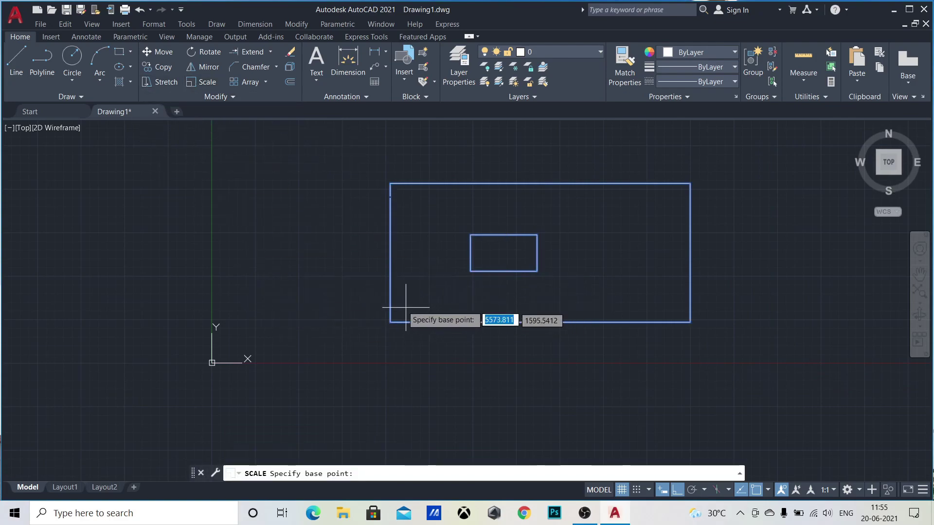
left_click(390, 322)
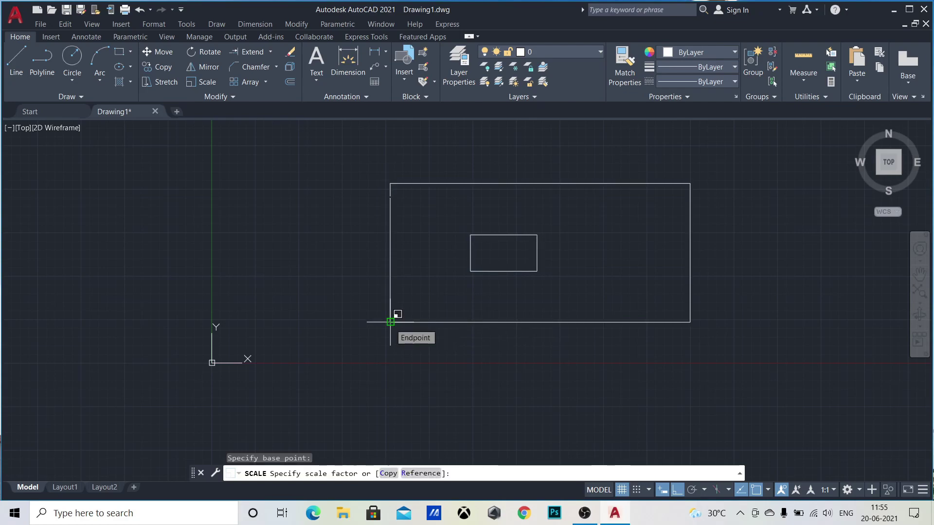
type("4")
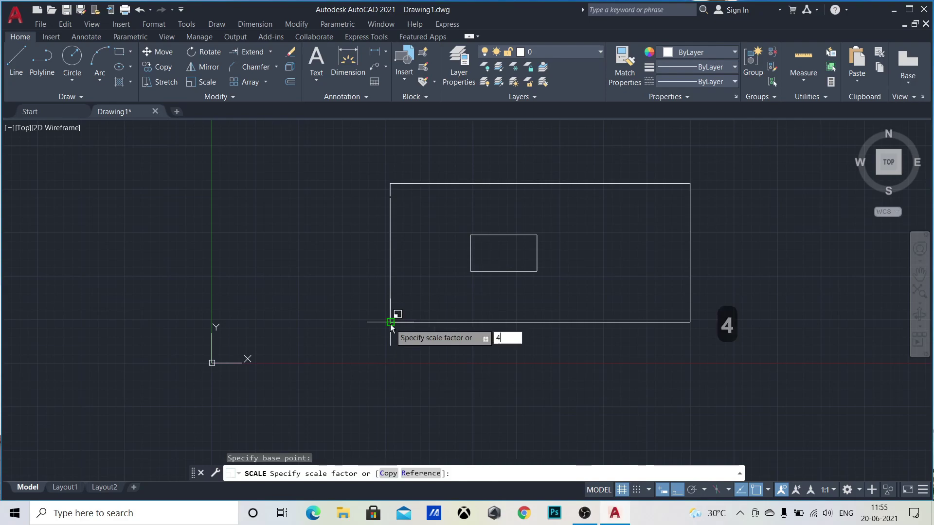
key("Return")
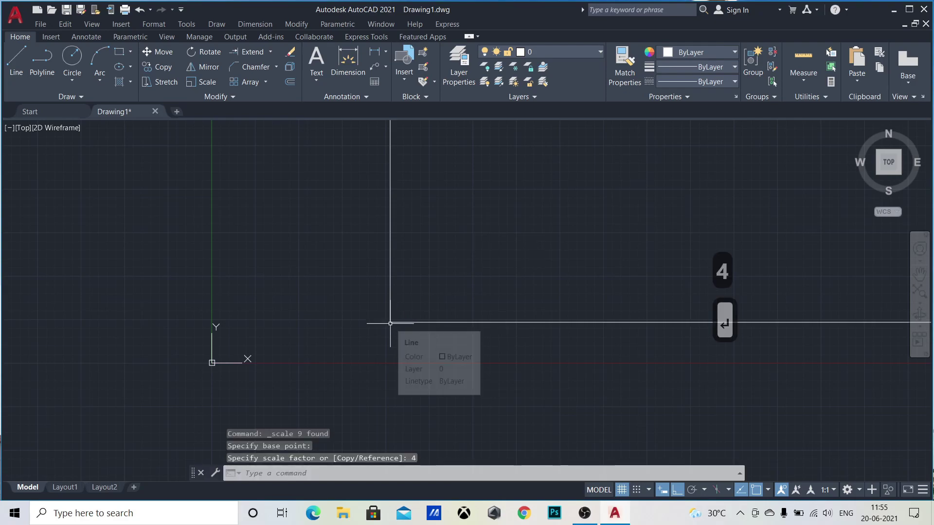
Scale both rectangles together by a factor of .25, using the outer rectangle's lower-left corner as the base point.
scroll(222, 447, "down", 6)
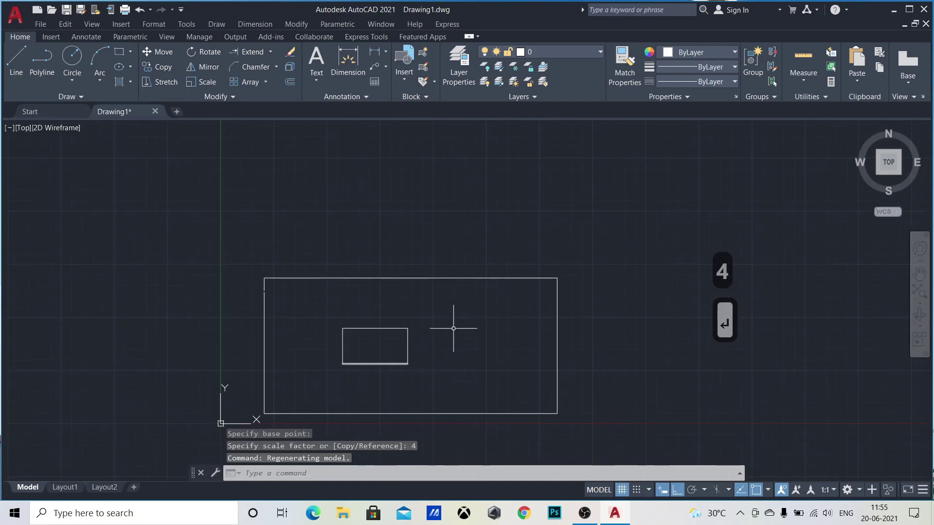
left_click(232, 255)
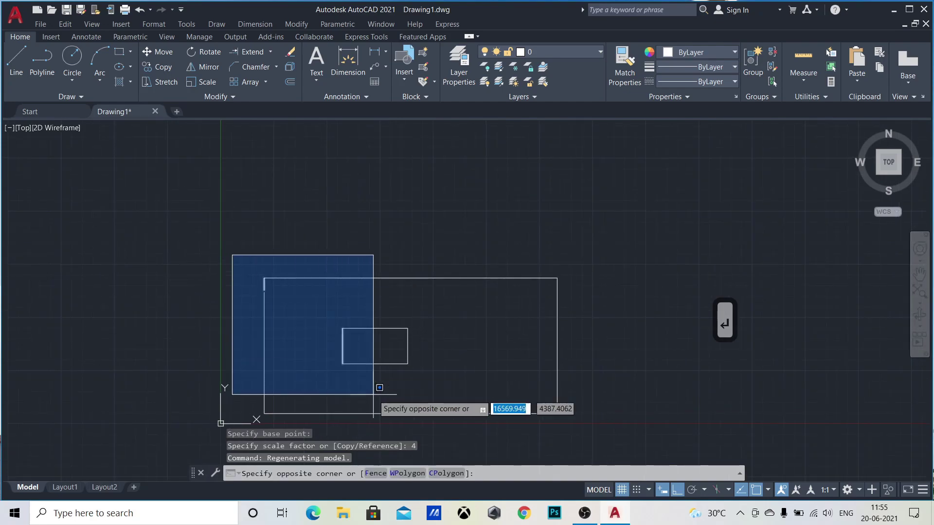
left_click(608, 437)
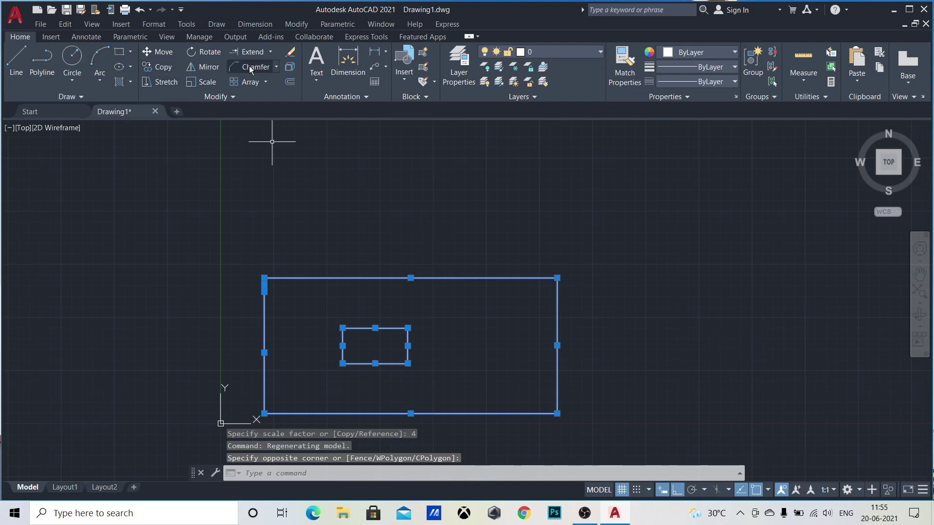
left_click(204, 86)
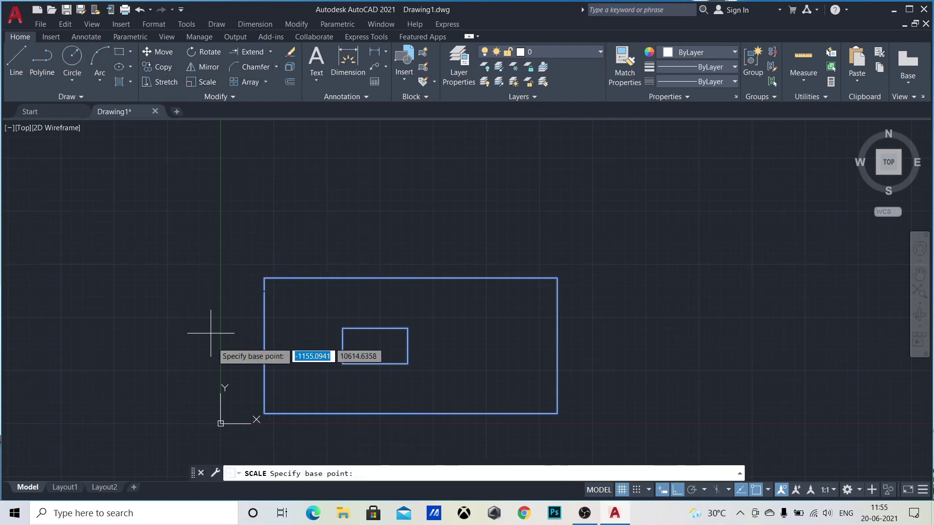
left_click(264, 413)
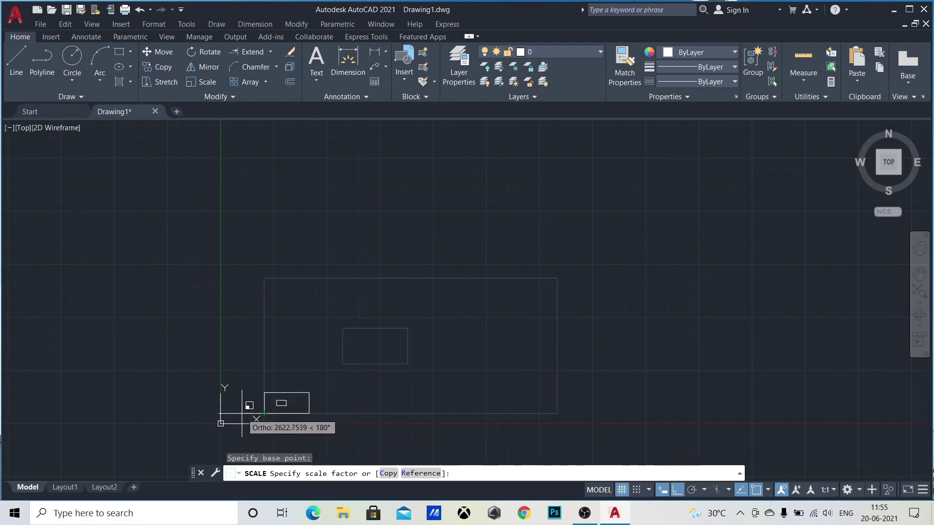
type(".25")
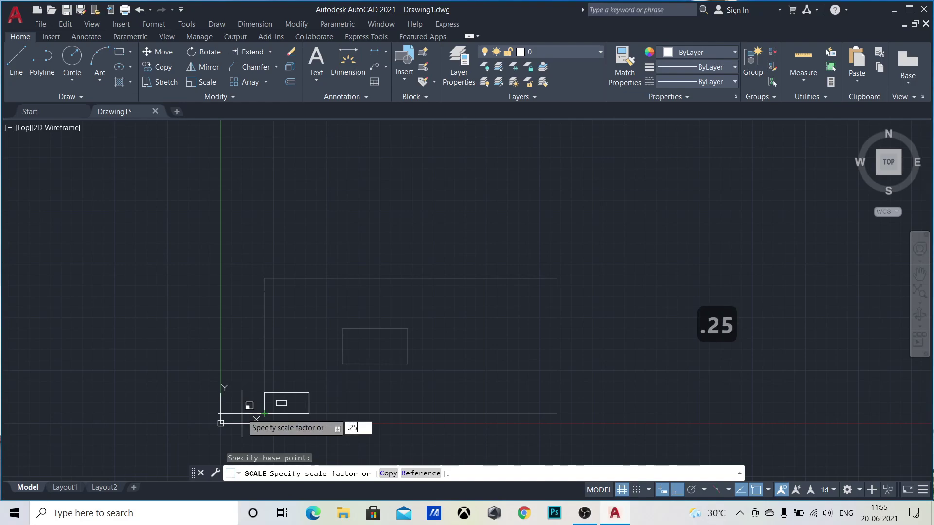
key("Return")
Make a scaled copy of both rectangles at a factor of 2 from the outer rectangle's lower-left corner, using Scale with its Copy option.
scroll(262, 412, "up", 8)
mouse_move(381, 355)
middle_mouse_down()
mouse_move(392, 259)
mouse_move(327, 392)
mouse_move(339, 343)
middle_mouse_up()
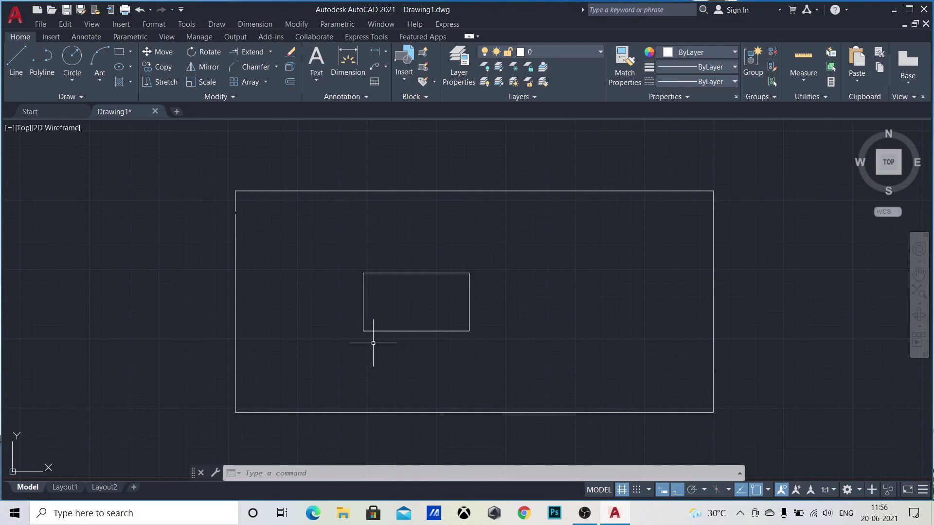
left_click(203, 168)
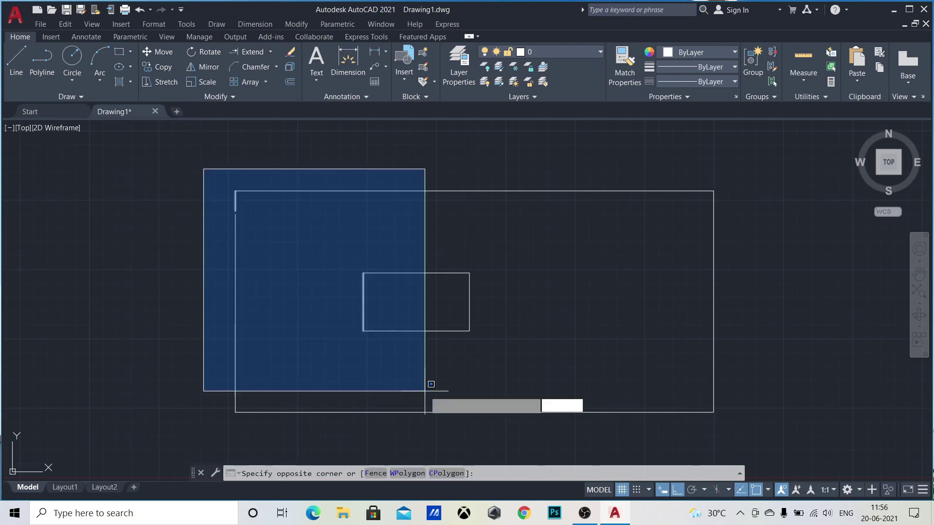
left_click(765, 442)
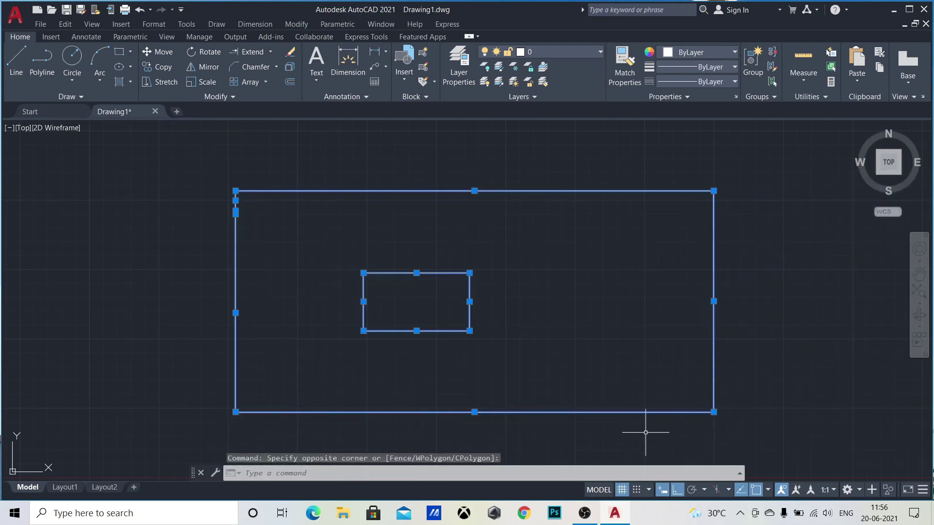
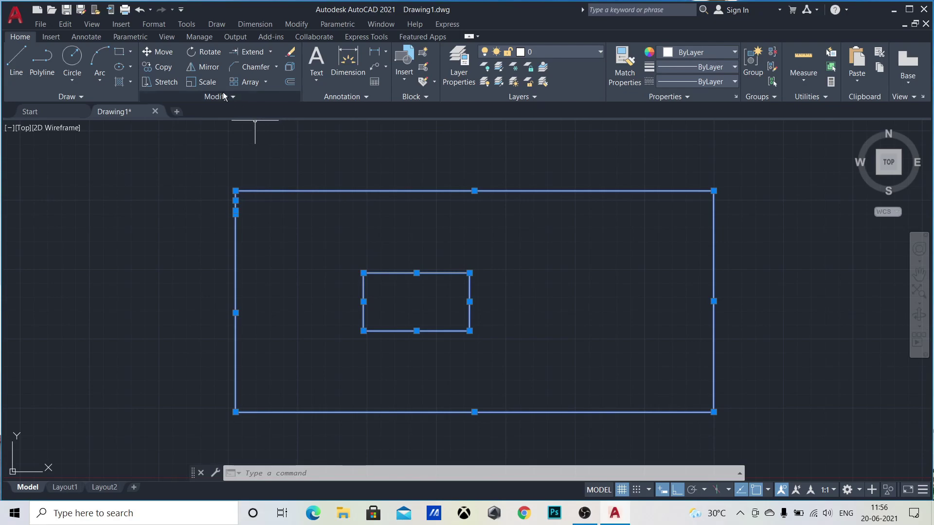
left_click(209, 85)
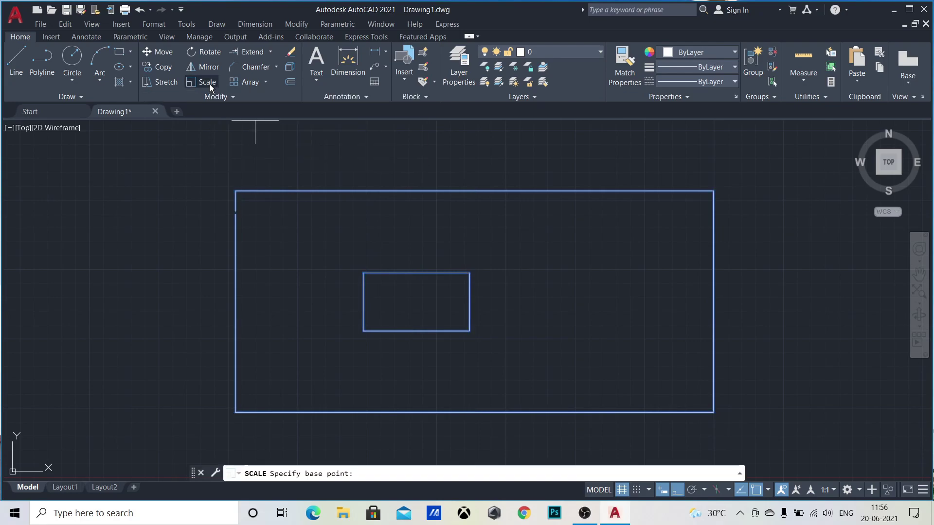
left_click(236, 413)
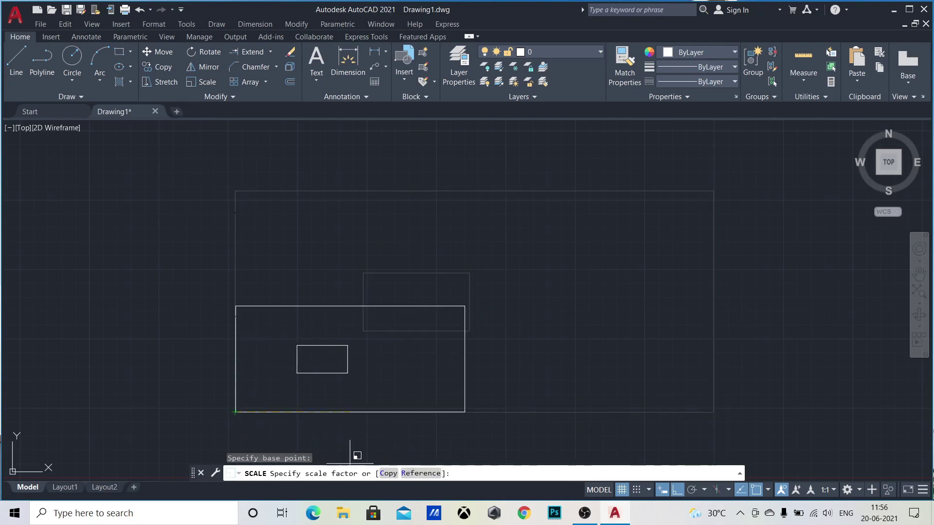
left_click(389, 474)
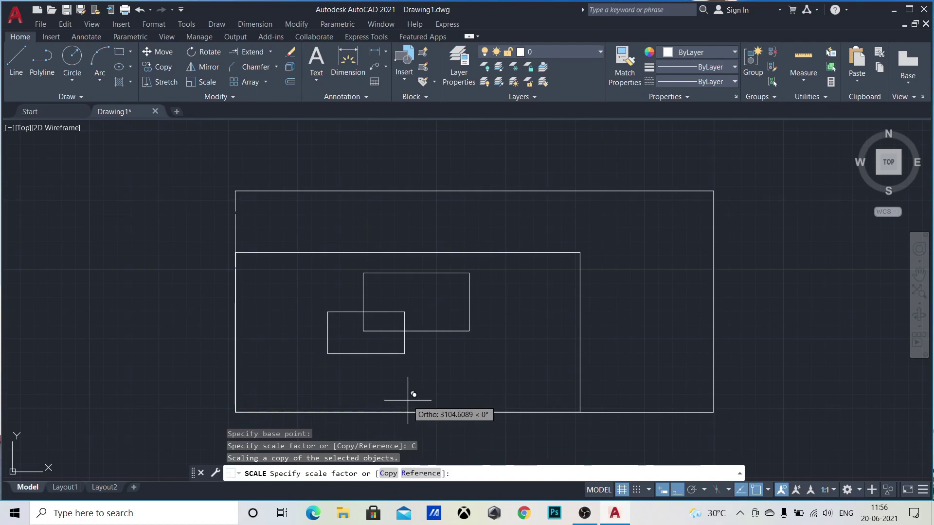
type("2")
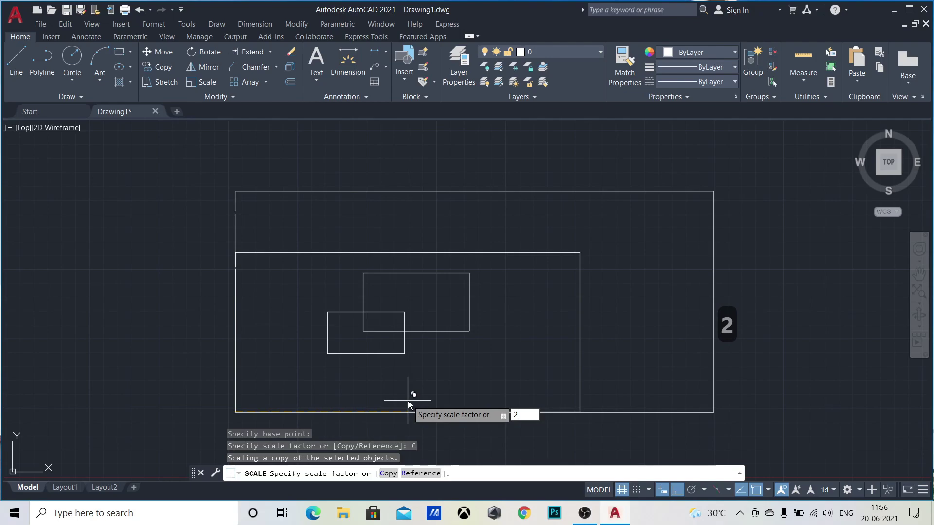
key("Return")
scroll(621, 334, "down", 3)
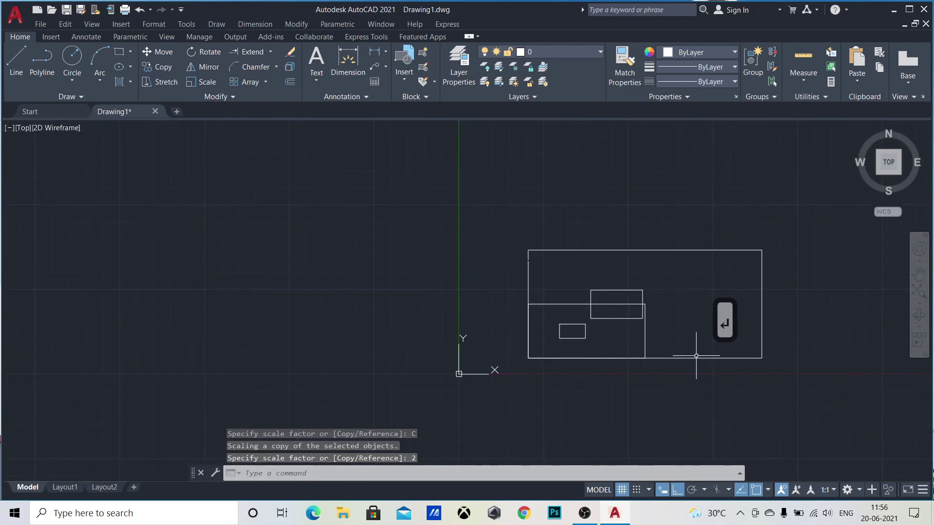
Delete all the original and copied rectangles from the drawing.
middle_click_drag(829, 362, 721, 367)
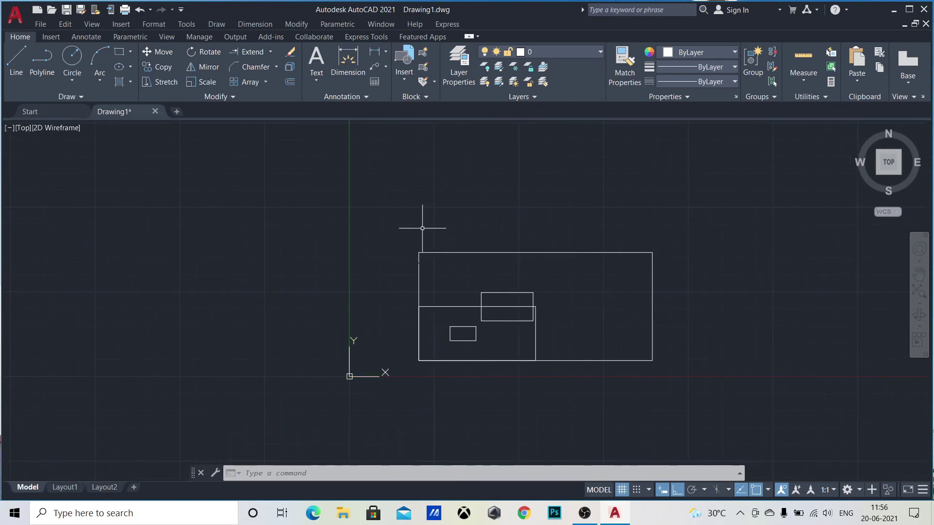
left_click(401, 232)
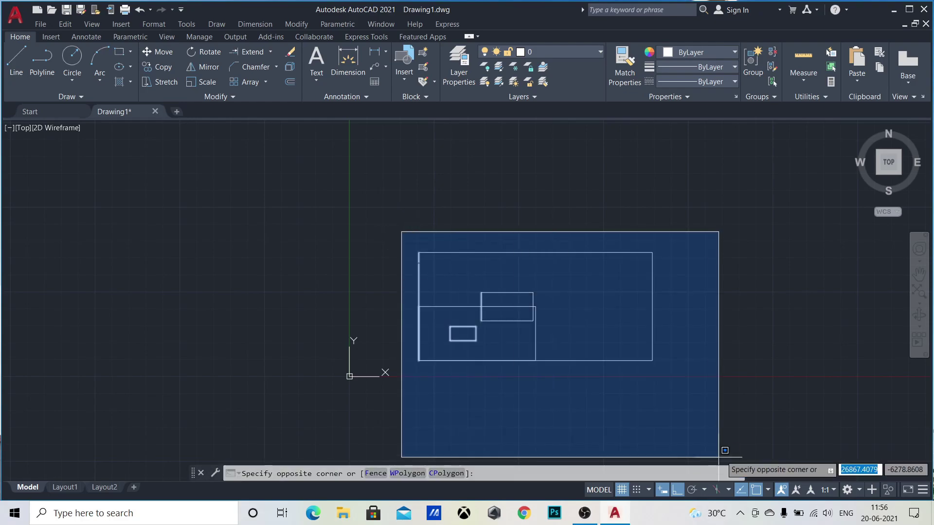
left_click(682, 427)
key("Delete")
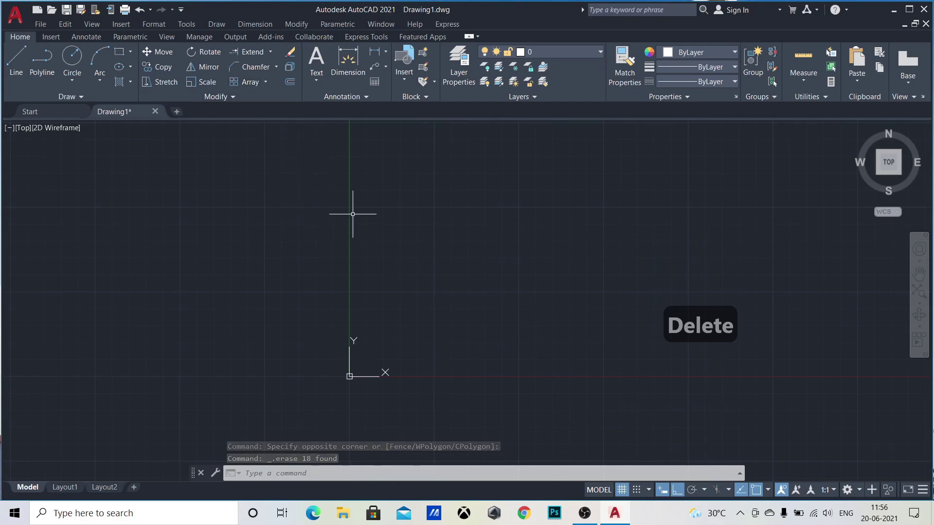
Draw a new wide rectangle above and to the right of the origin with the Rectangle command.
mouse_move(363, 210)
middle_mouse_down()
mouse_move(256, 231)
mouse_move(257, 173)
middle_mouse_up()
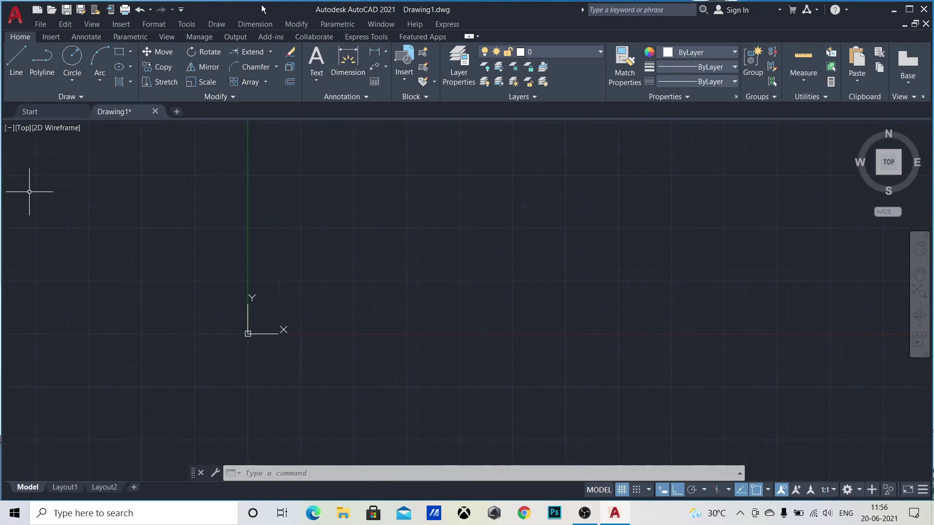
left_click(118, 56)
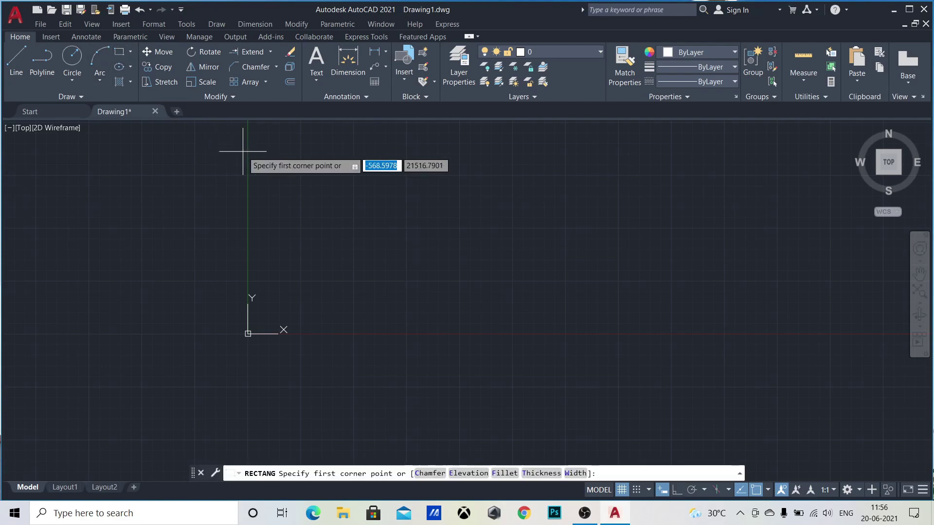
left_click(357, 199)
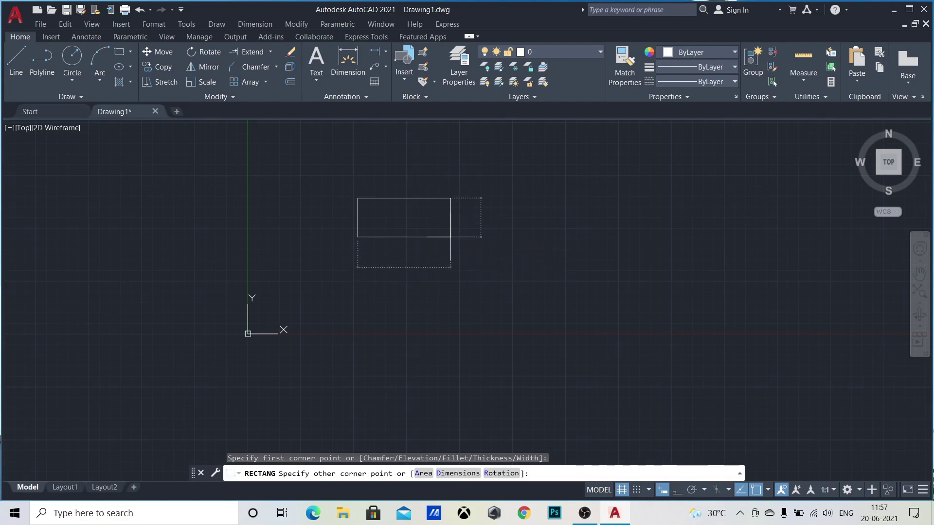
left_click(450, 237)
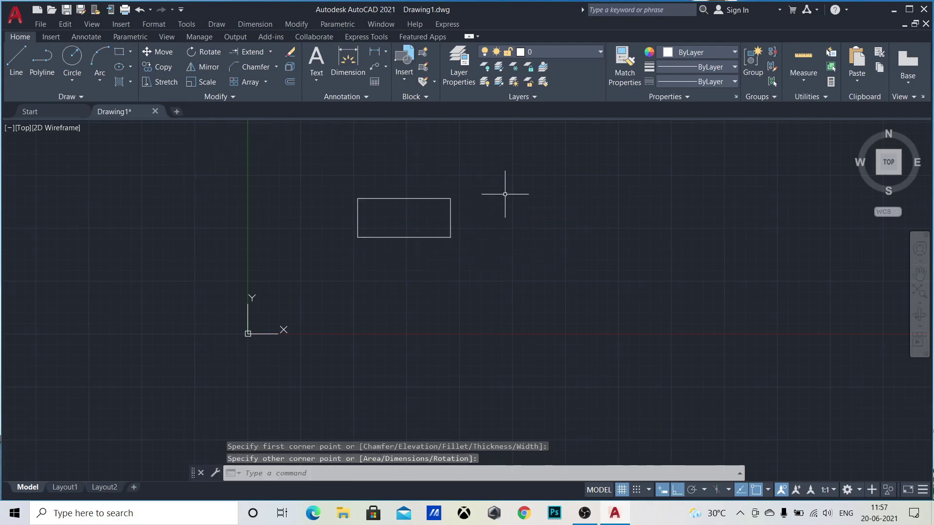
Create a rectangular array of the rectangle with 2 columns and 6 rows.
left_click(332, 175)
left_click(495, 278)
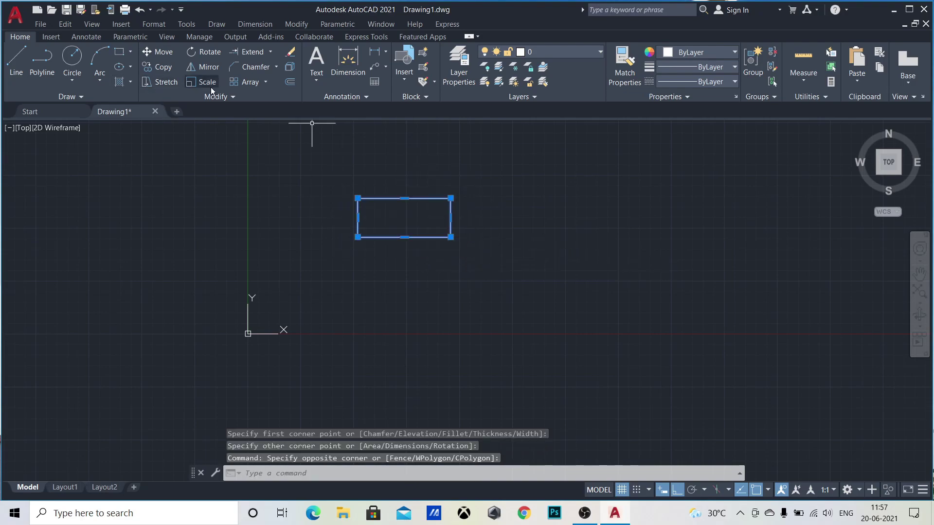
left_click(241, 86)
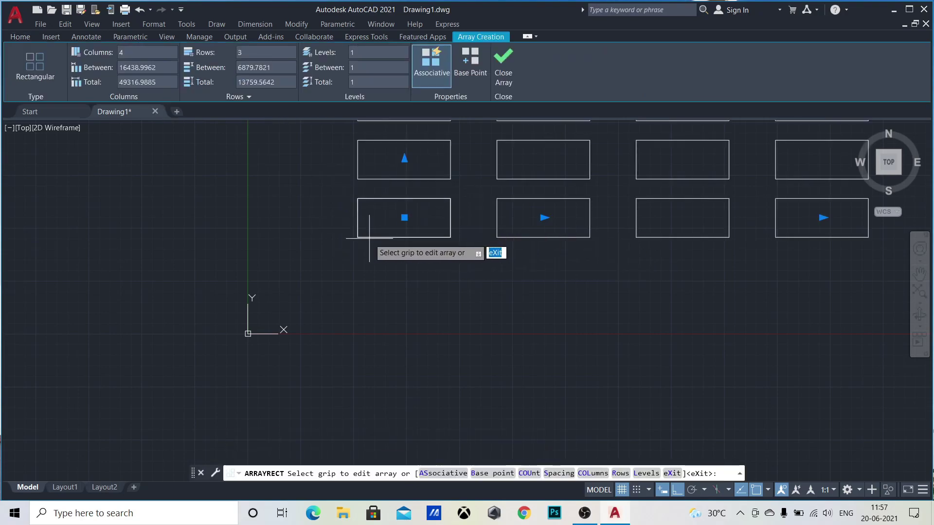
middle_click_drag(375, 371, 164, 467)
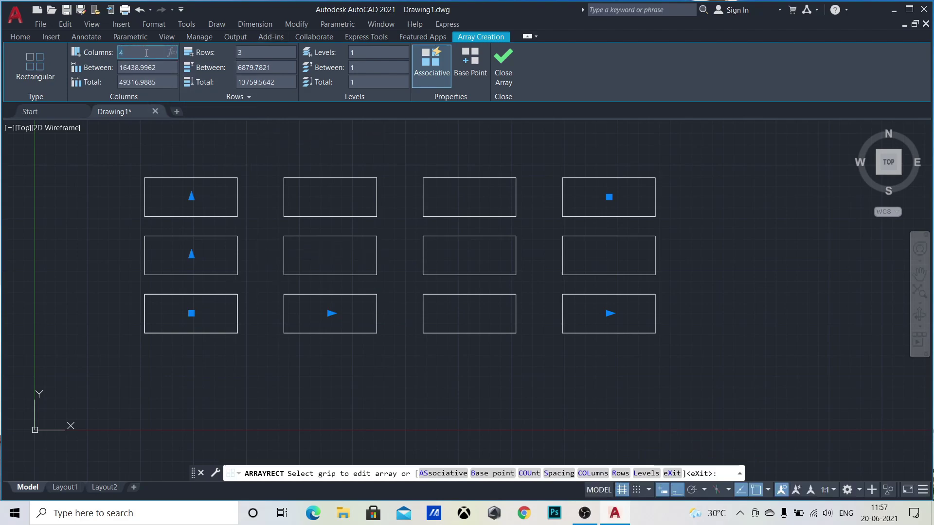
type("2")
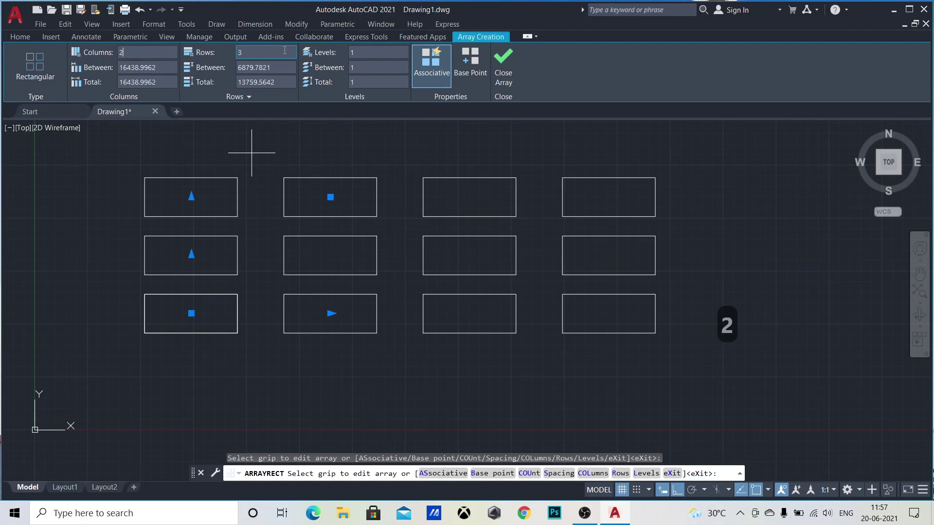
type("6")
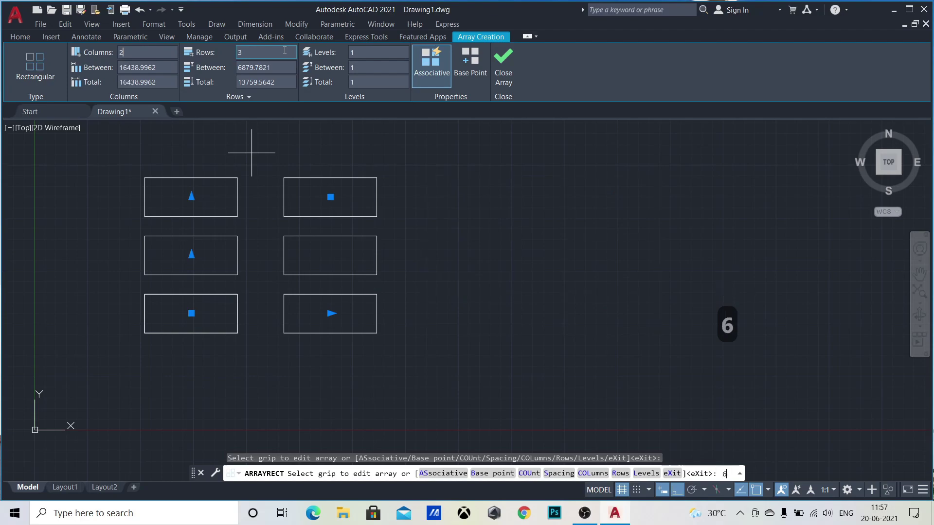
left_click(255, 56)
key("Return")
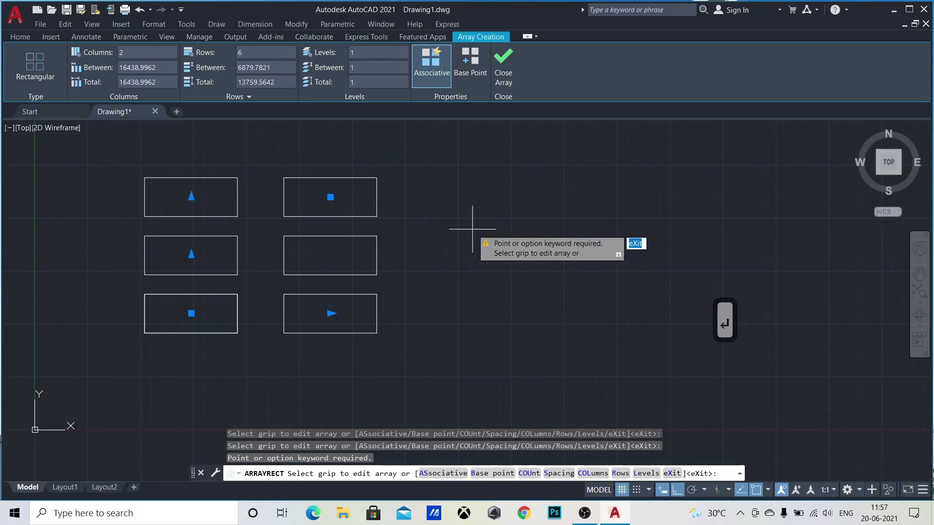
scroll(542, 257, "down", 2)
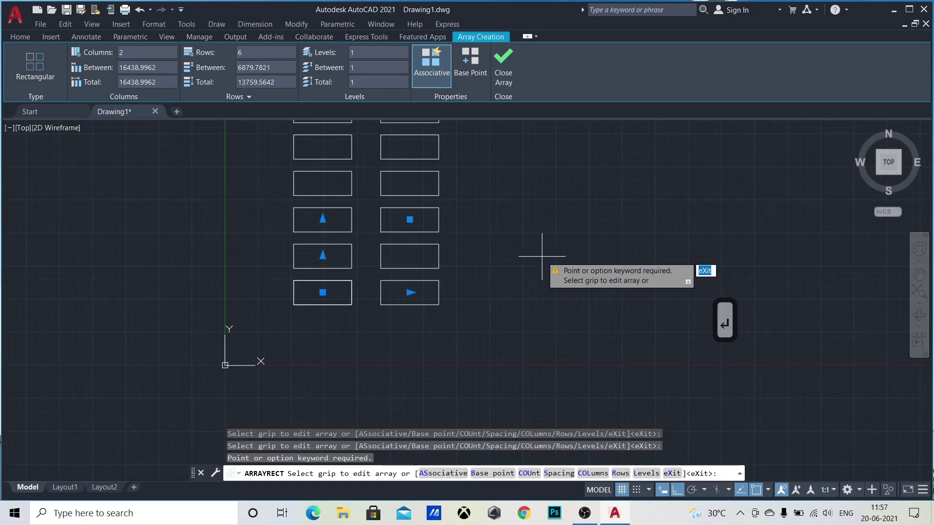
scroll(530, 302, "up", 4)
scroll(530, 305, "down", 4)
middle_click_drag(544, 318, 577, 350)
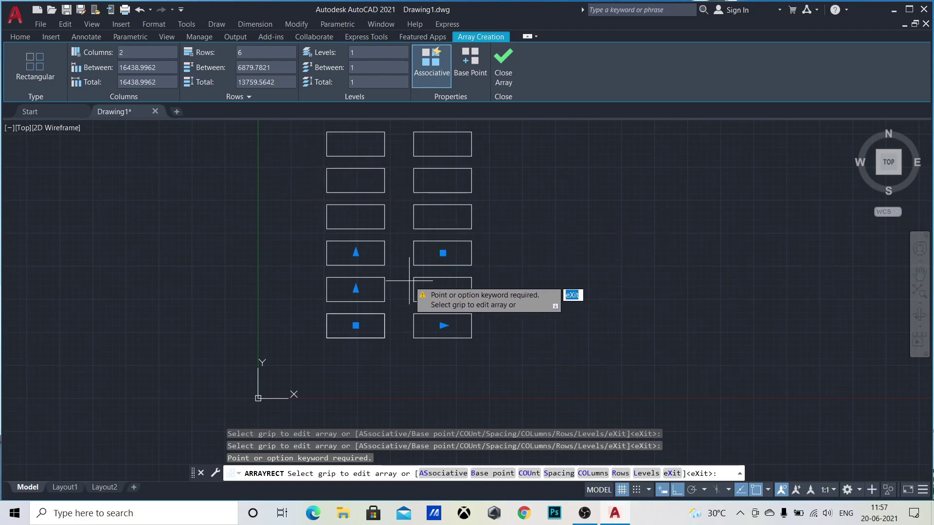
Set the spacing between the array's columns to 25000.
middle_click_drag(595, 204, 610, 243)
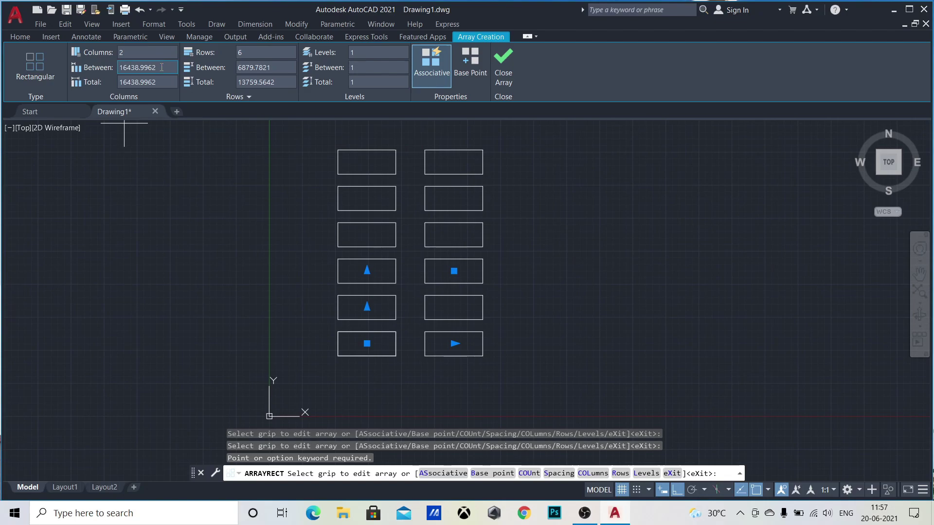
key("BackSpace")
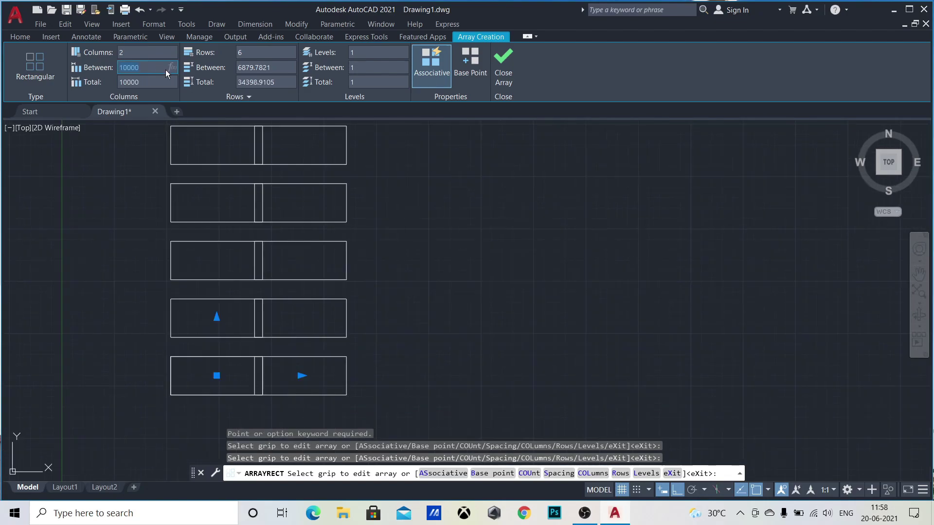
key("BackSpace")
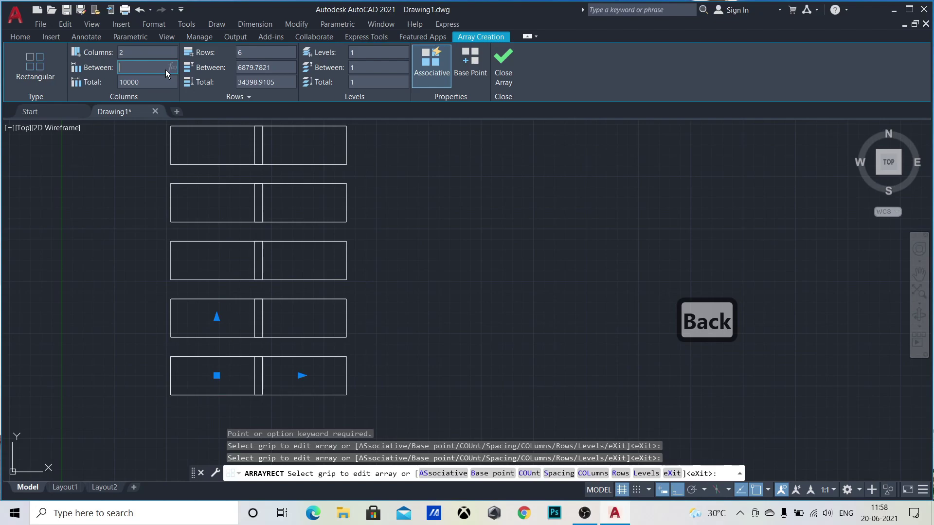
type("25000")
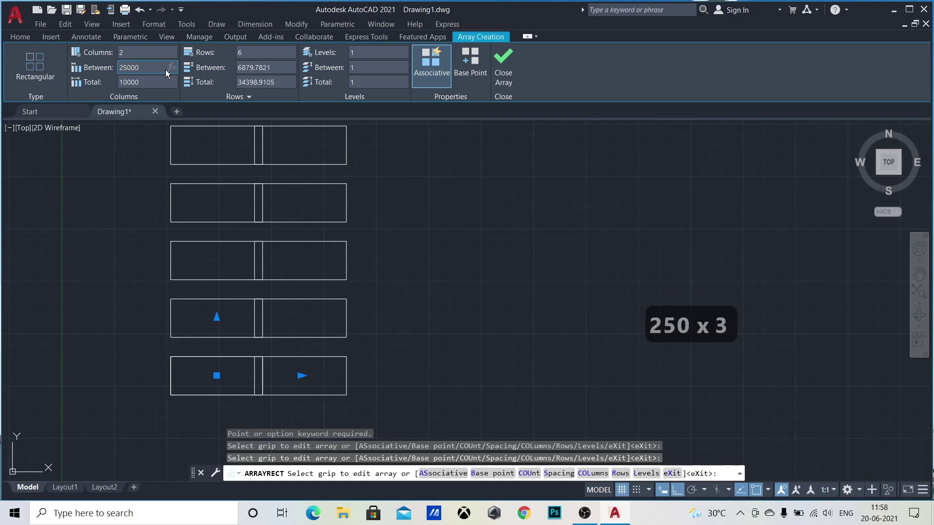
key("Return")
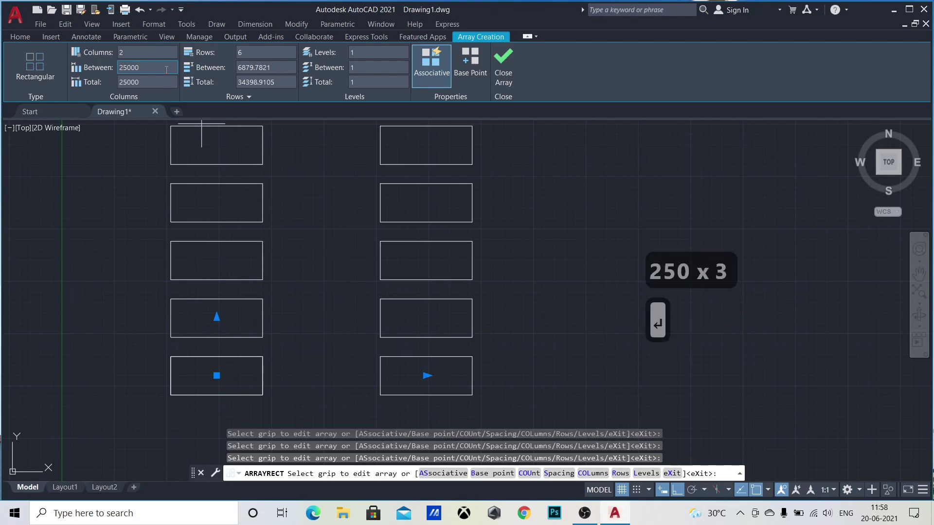
Set the spacing between the array's rows to 8000.
scroll(328, 215, "down", 2)
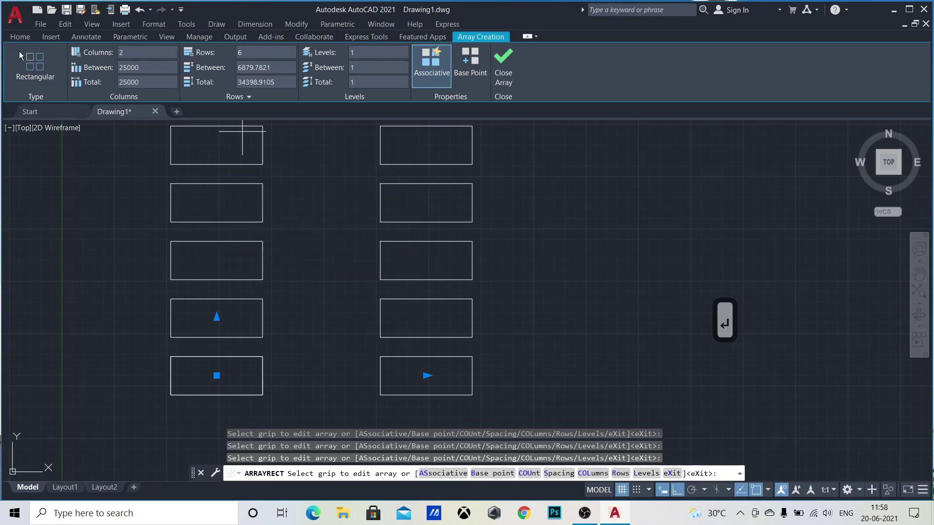
left_click(275, 68)
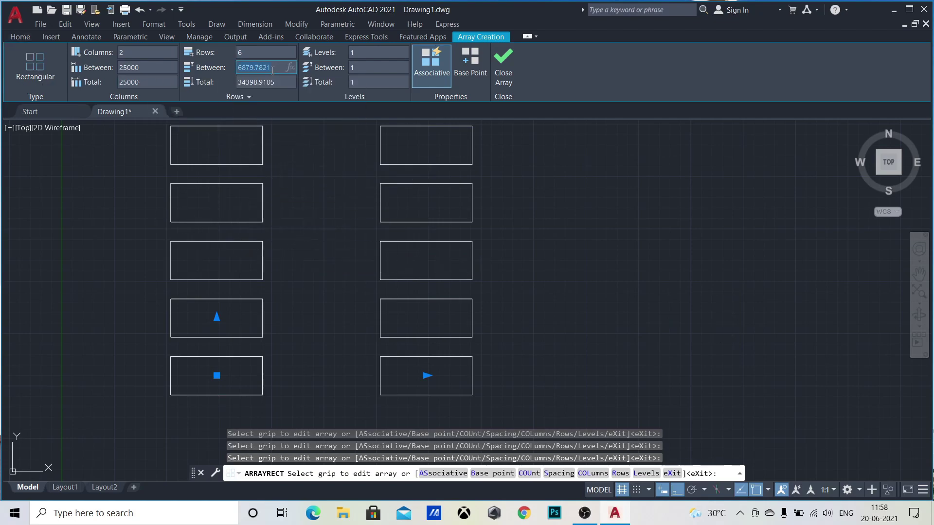
key("BackSpace")
key("BackSpace")
key("BackSpace")
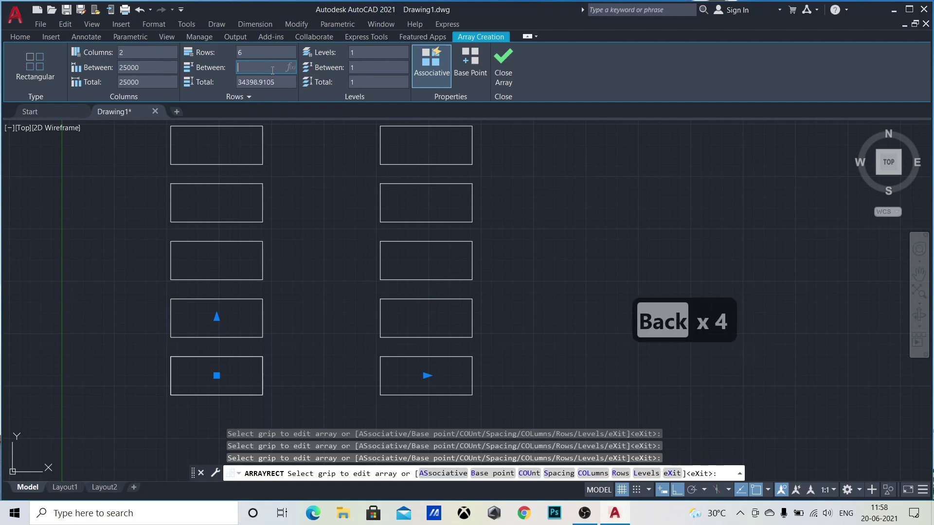
type("8000")
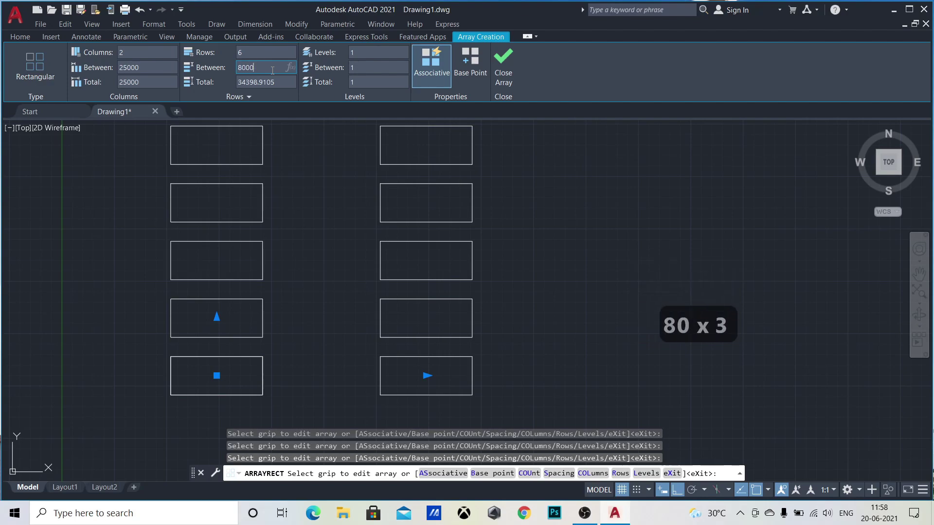
key("Return")
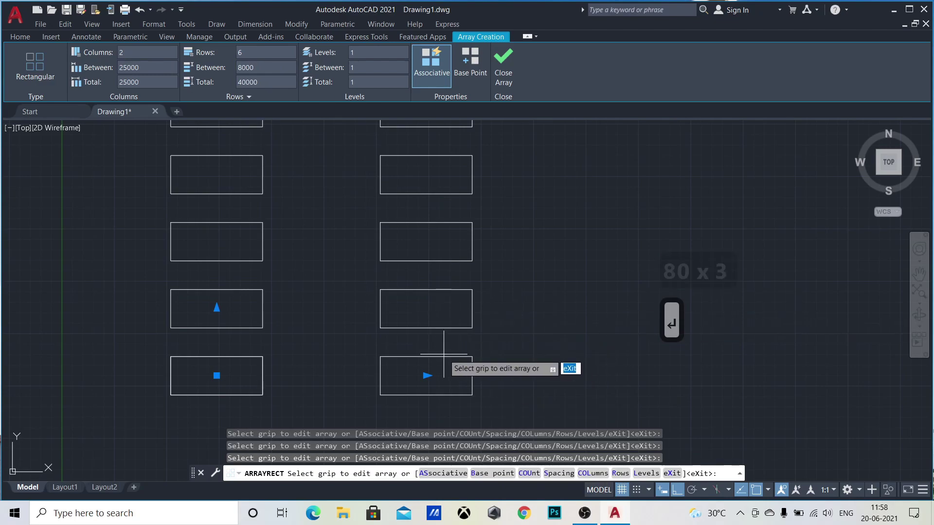
Set the spacing between the array's rows to 25000 and finish the rectangular array.
key("BackSpace")
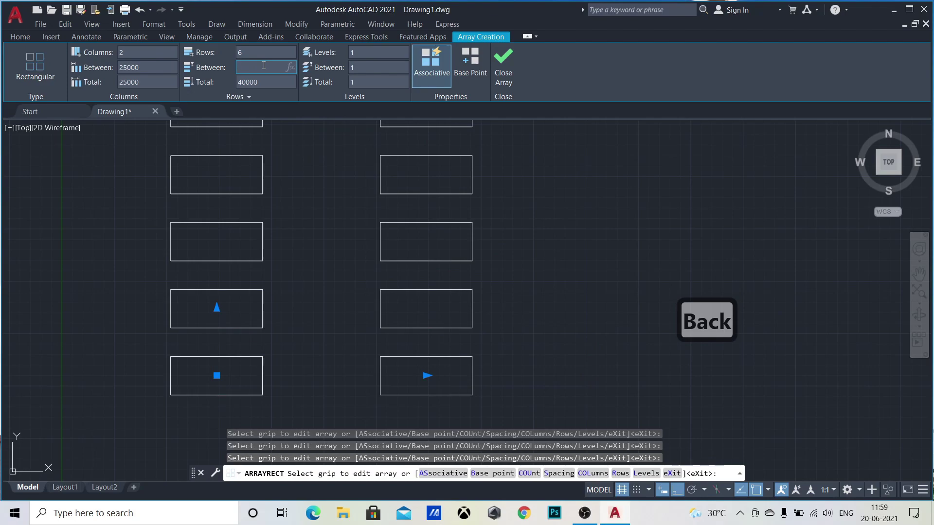
type("2500")
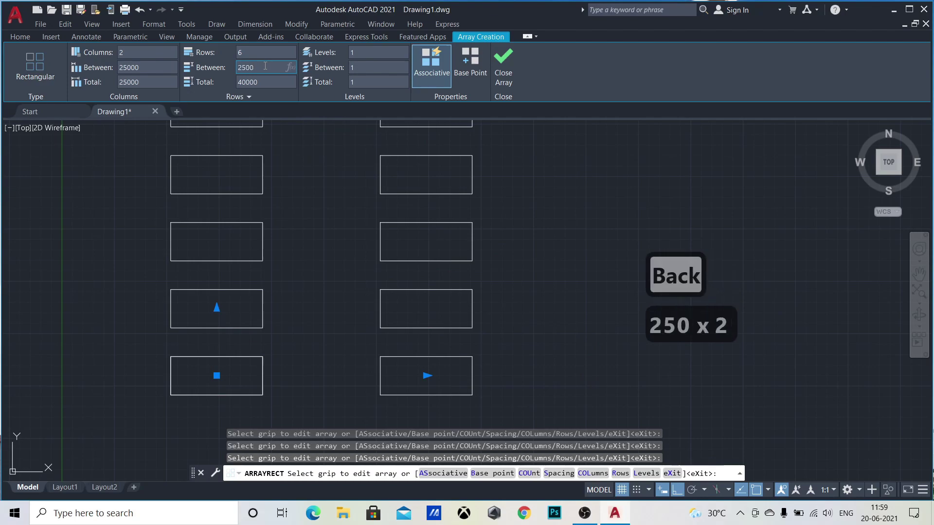
type("0")
key("Return")
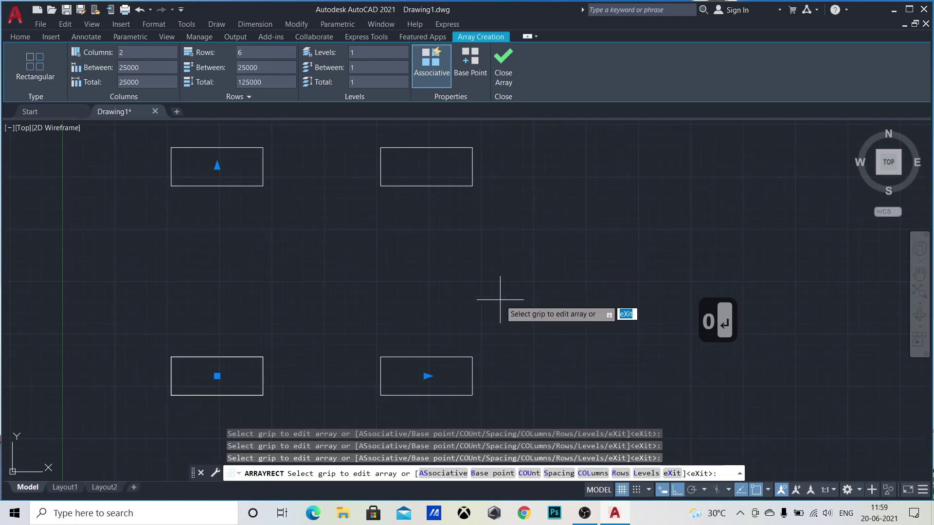
scroll(520, 318, "down", 3)
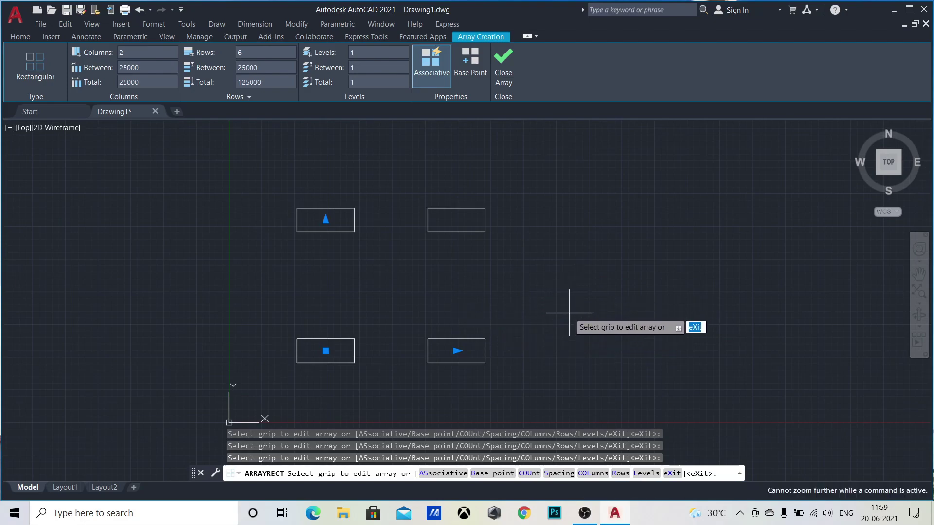
key("Escape")
scroll(554, 313, "down", 5)
scroll(516, 280, "up", 3)
mouse_move(581, 266)
middle_mouse_down()
mouse_move(525, 273)
mouse_move(383, 256)
middle_mouse_up()
scroll(405, 265, "down", 2)
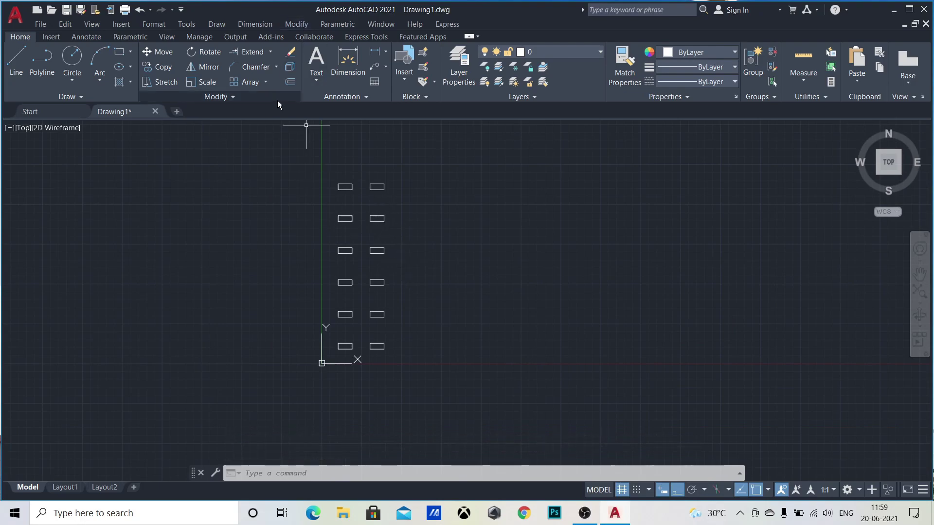
Begin a stepped polyline to the right of the rectangle array with alternating horizontal and vertical segments, ending on a long downward segment.
left_click(266, 81)
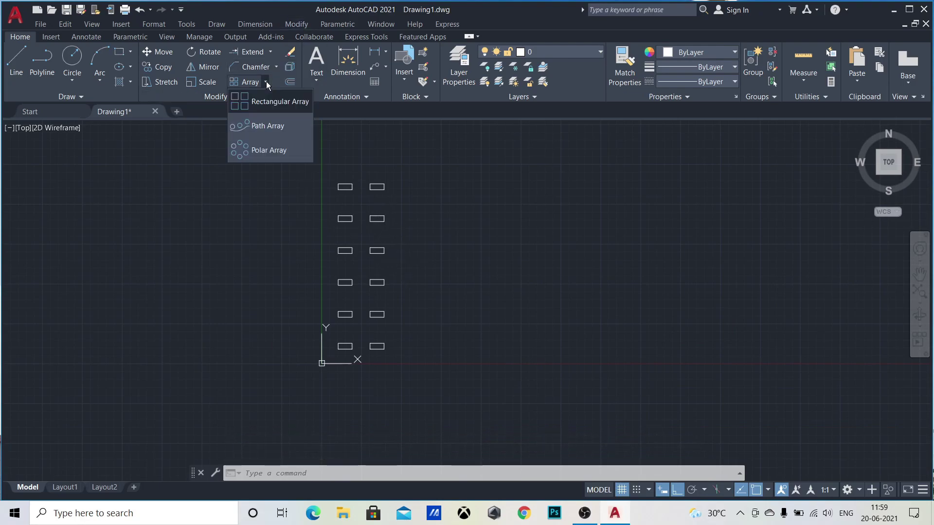
left_click(287, 127)
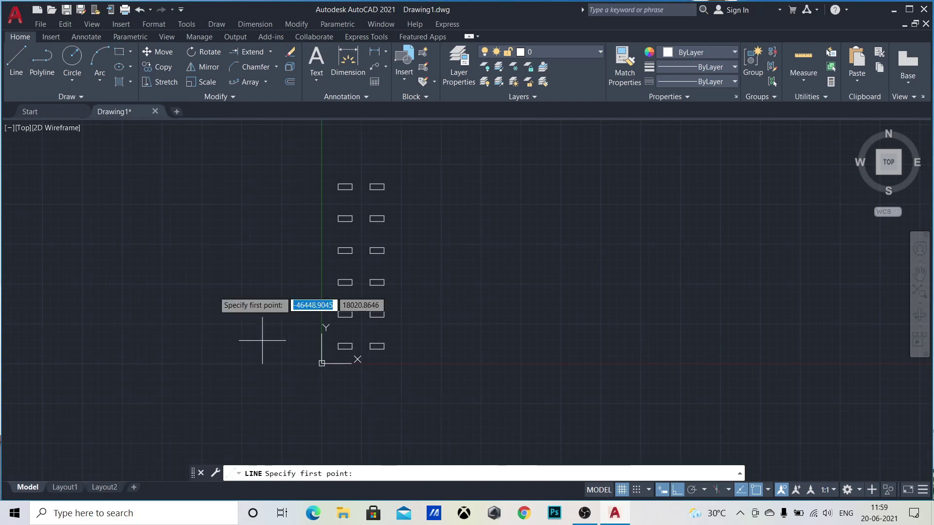
left_click(42, 60)
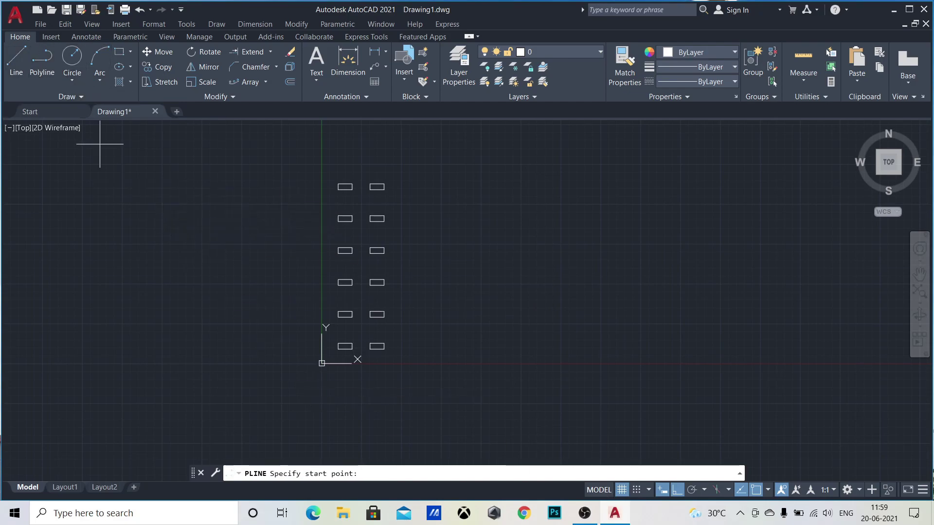
left_click(488, 294)
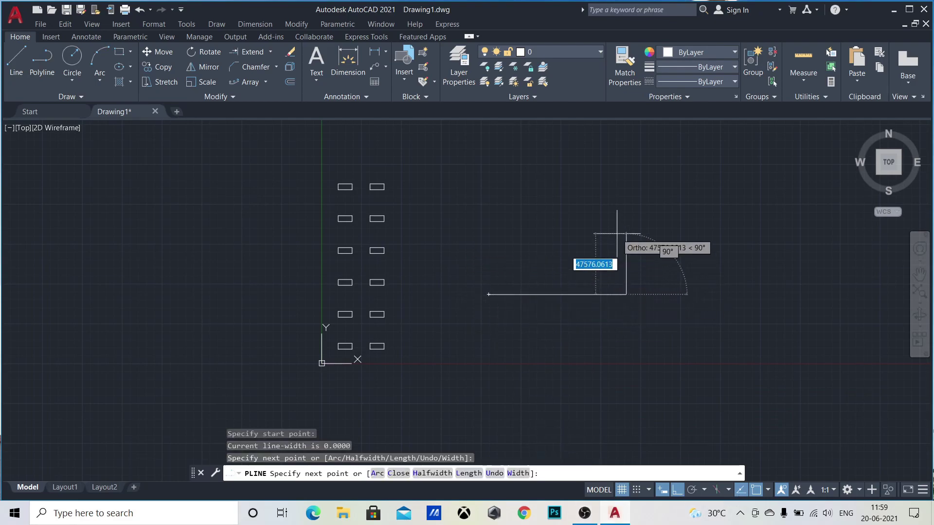
left_click(626, 220)
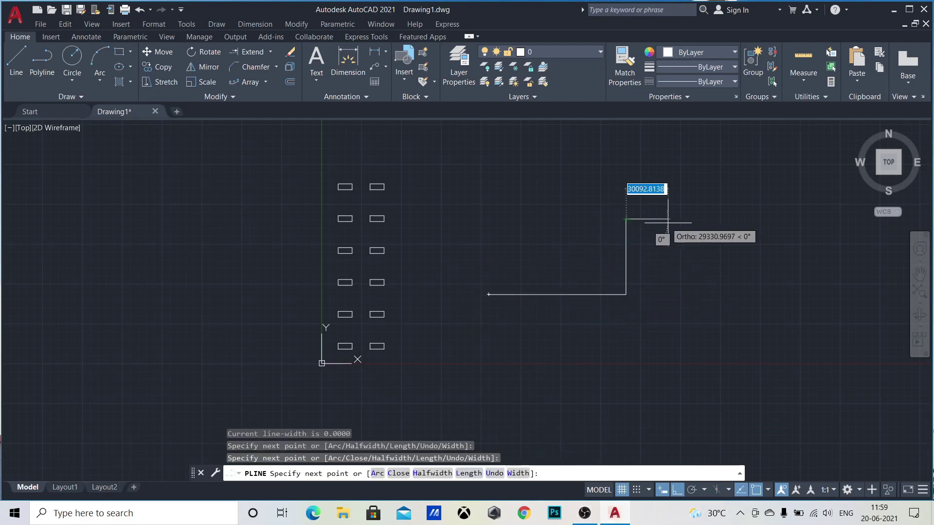
left_click(699, 219)
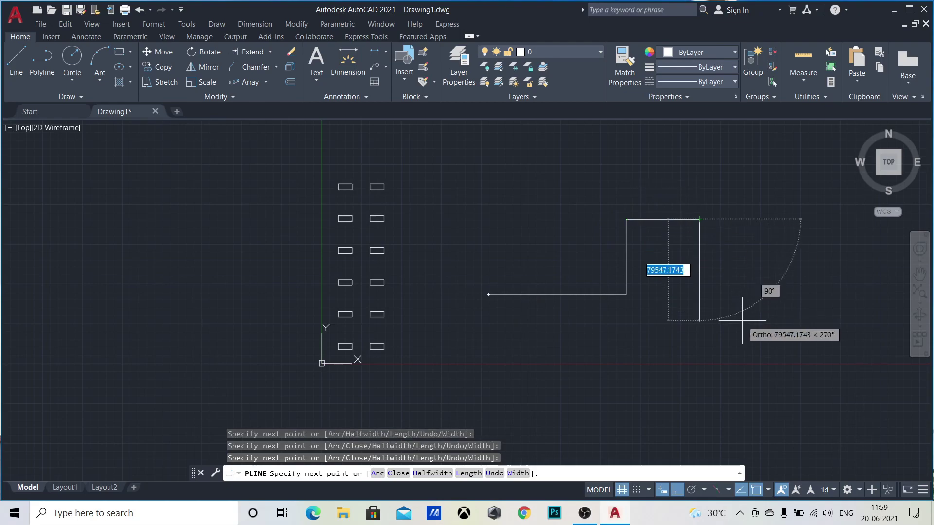
left_click(739, 372)
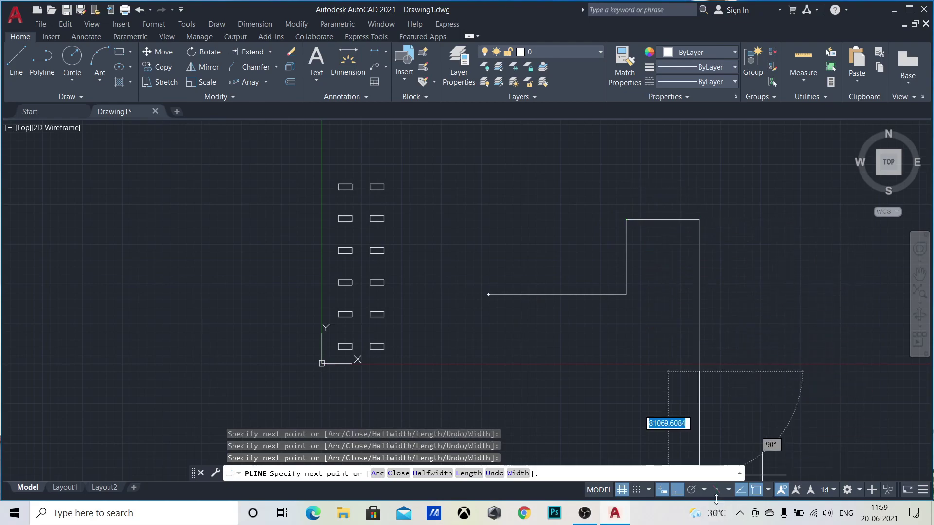
Turn Ortho off and complete the polyline with a rising slope, a falling slope and a short horizontal end segment.
left_click(677, 489)
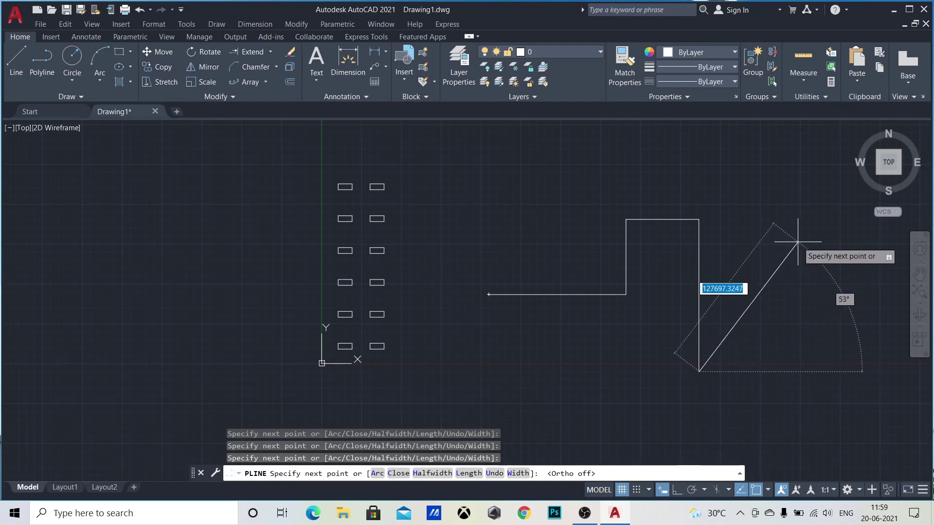
left_click(825, 267)
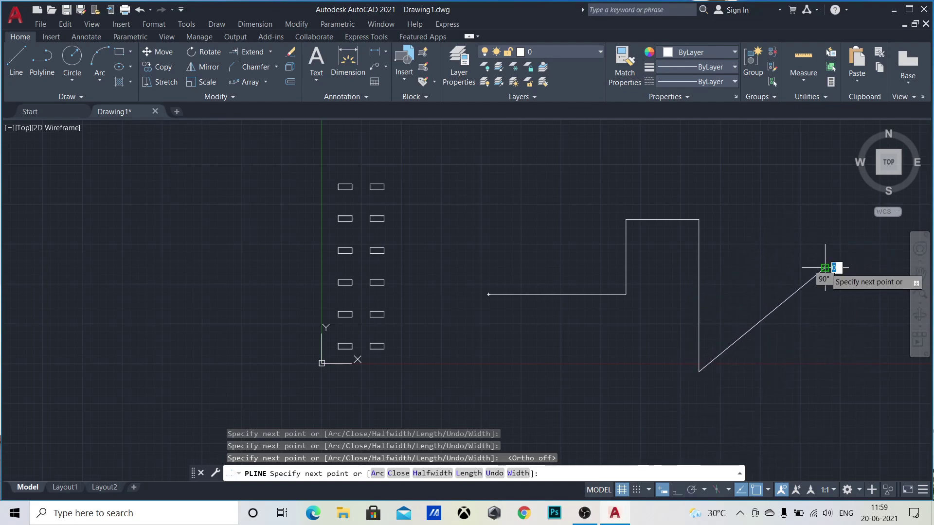
left_click(861, 363)
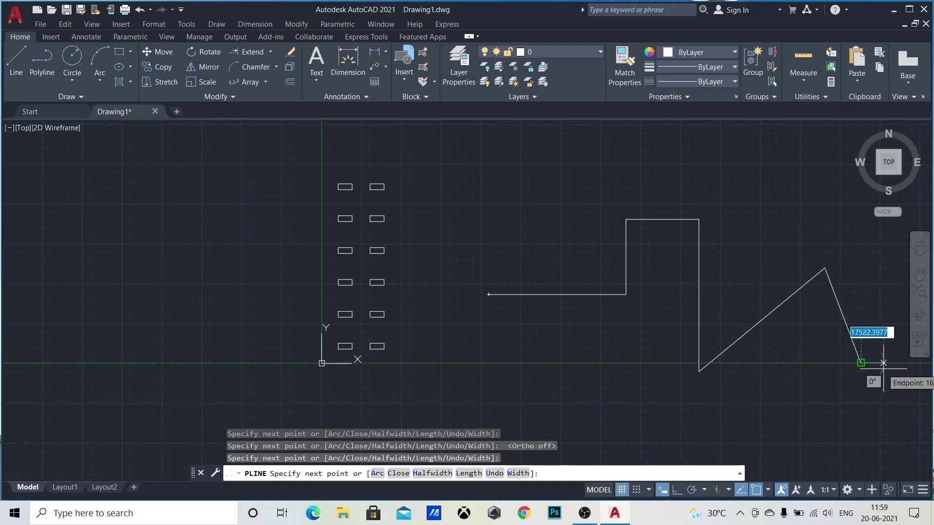
left_click(902, 362)
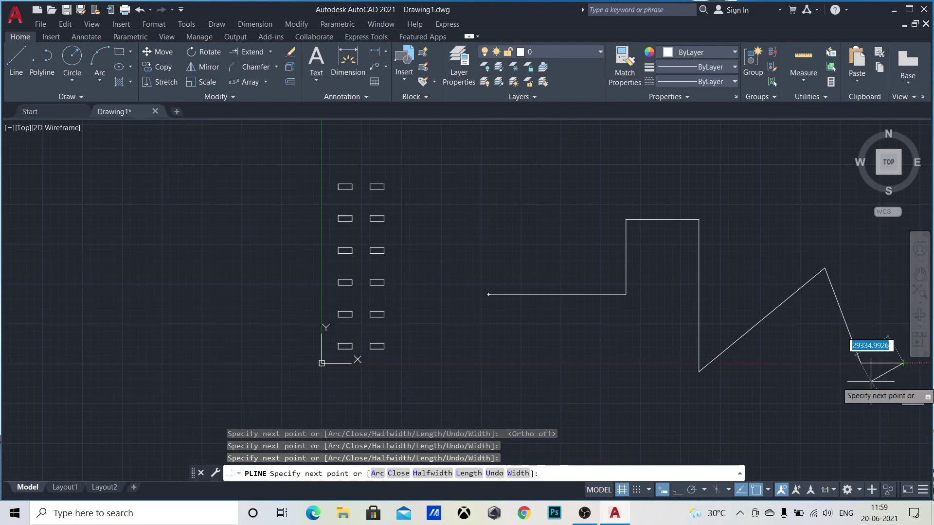
key("Escape")
middle_click_drag(793, 348, 611, 365)
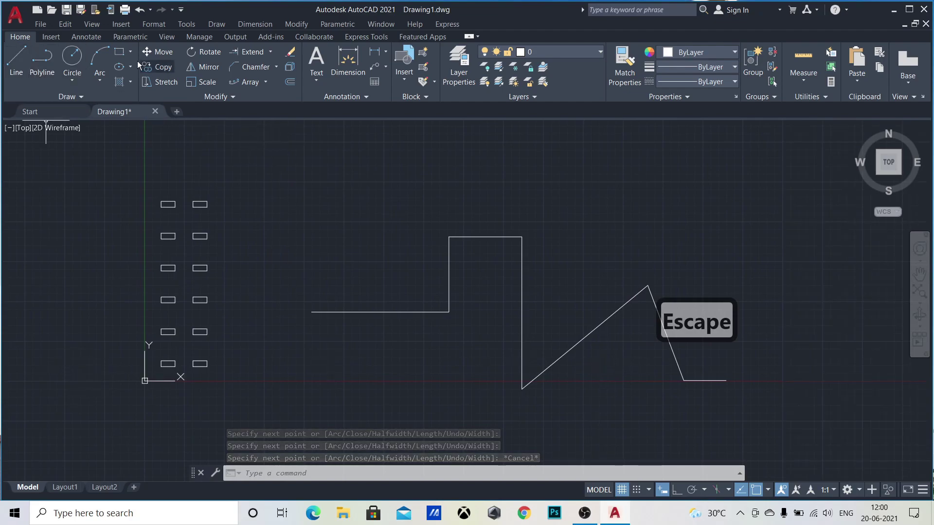
Draw a circle with a radius of about 12730 centred on the polyline's left endpoint.
left_click(73, 60)
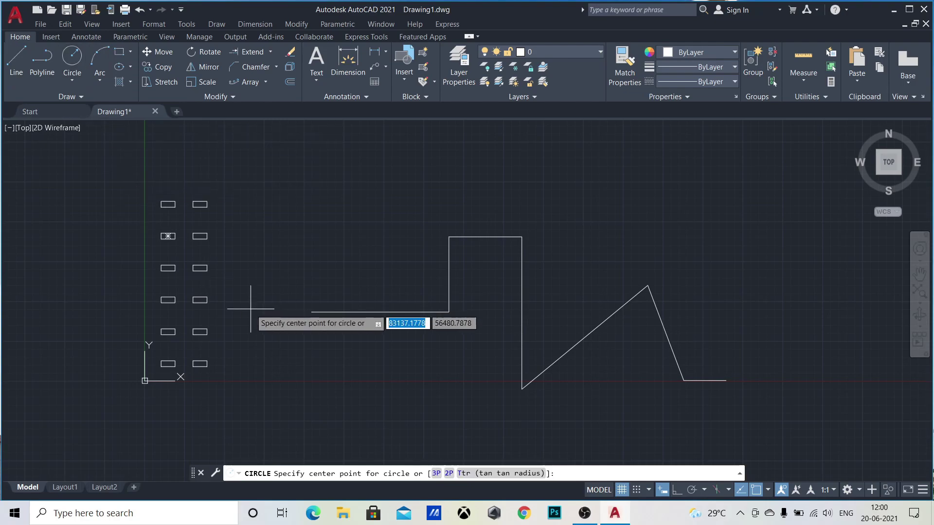
left_click(311, 311)
left_click(297, 319)
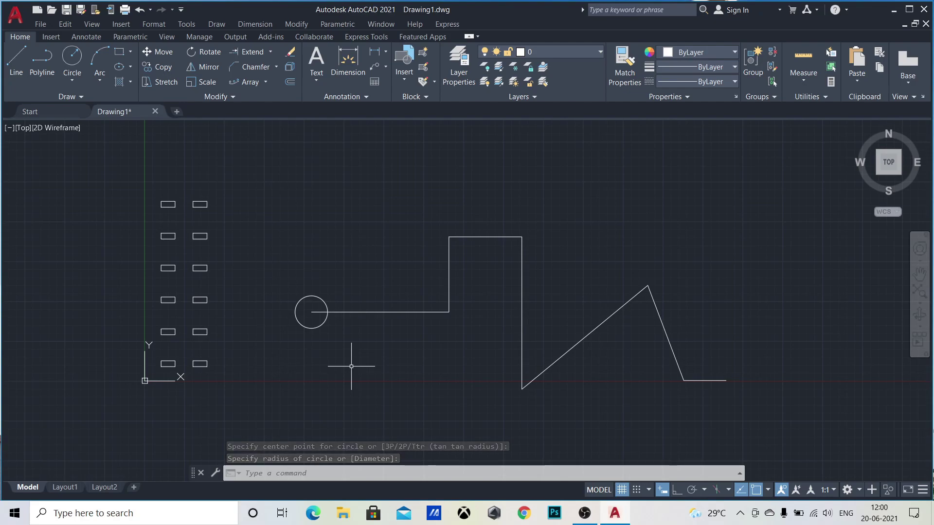
Array the circle along the polyline with the Path Array command.
left_click(303, 296)
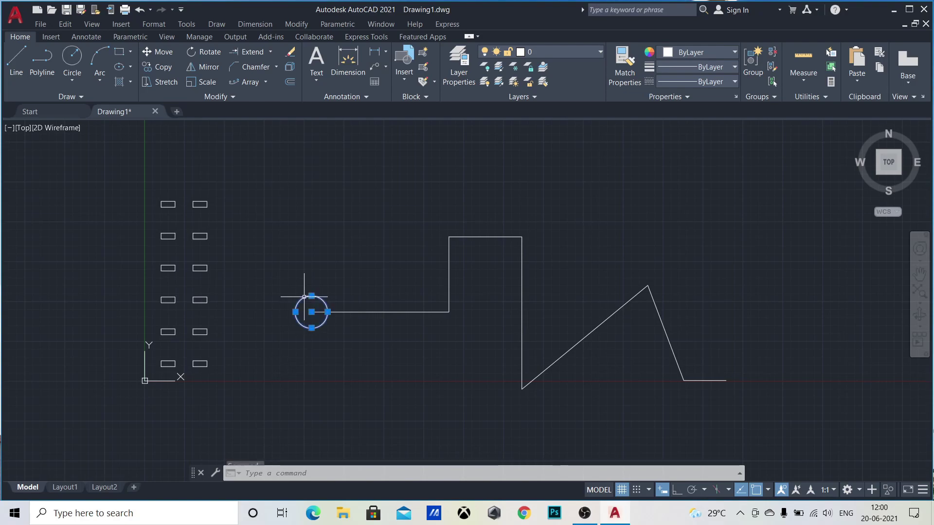
left_click(246, 82)
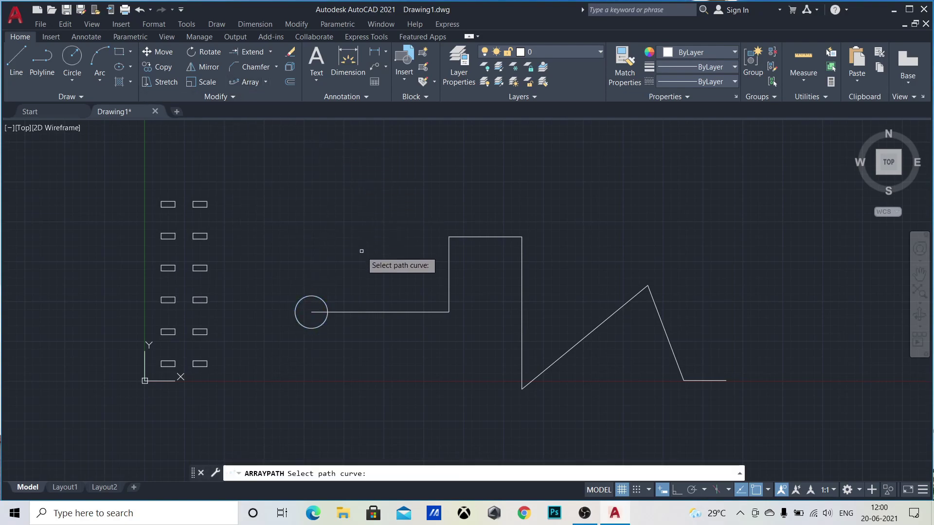
left_click(353, 315)
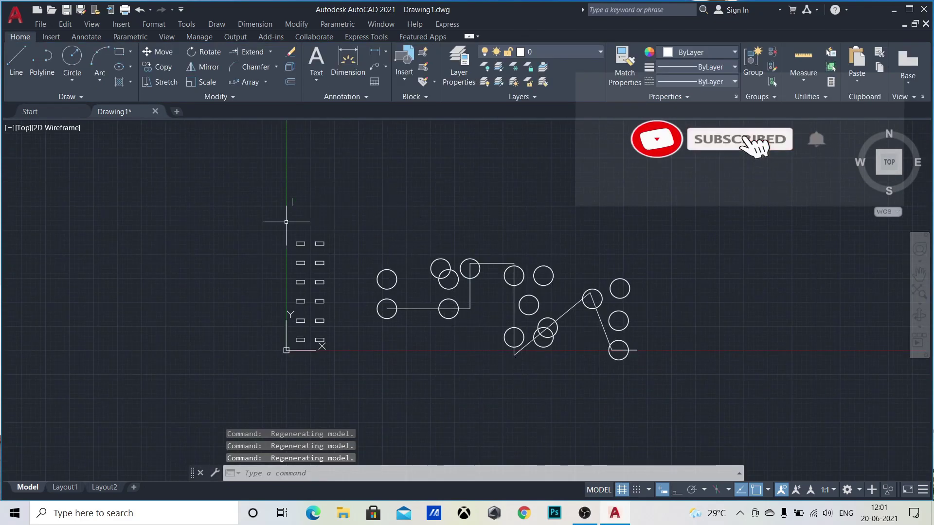
Delete the rectangle array, the circle array and the polyline from the drawing.
left_click(274, 219)
left_click(741, 407)
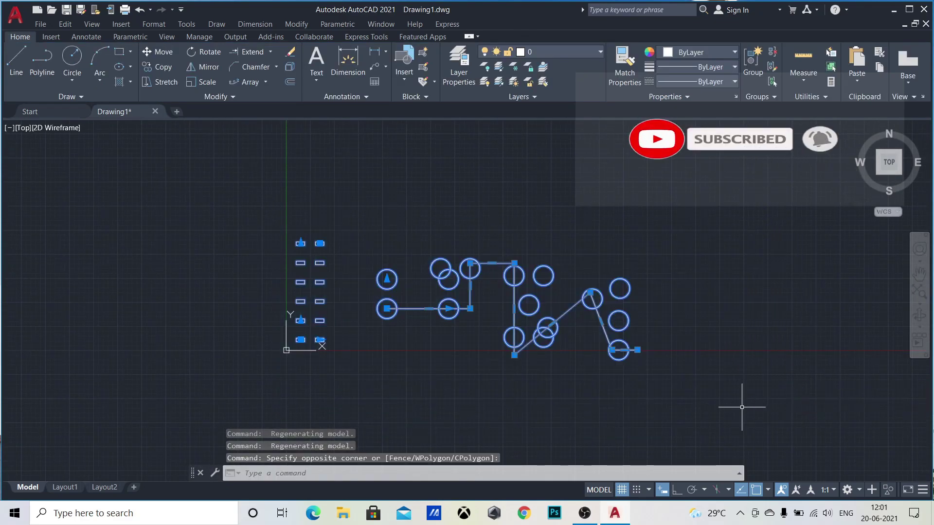
key("Delete")
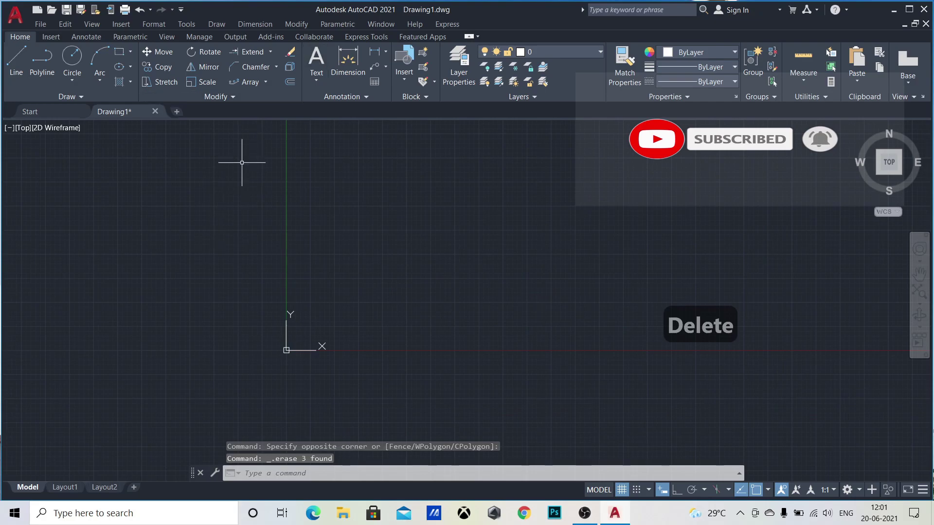
Draw a large circle above and to the right of the origin with the Circle command.
left_click(263, 83)
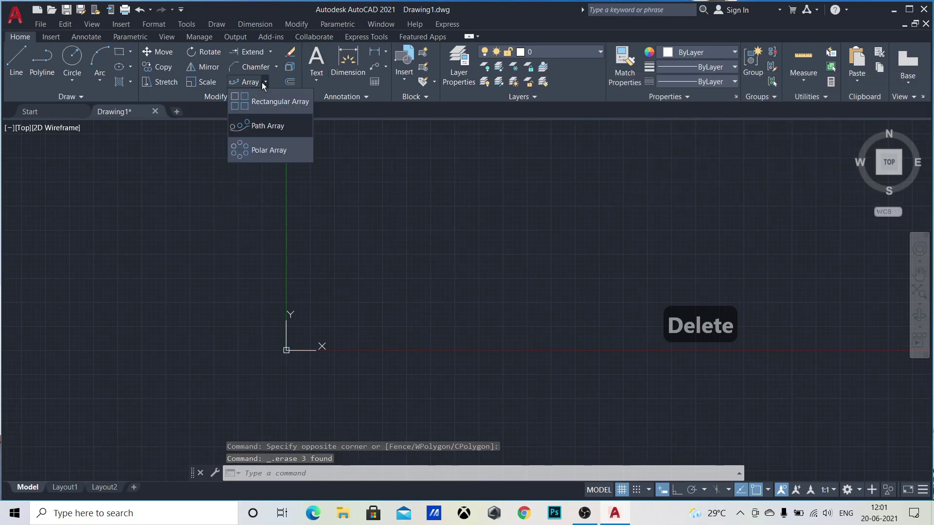
left_click(276, 148)
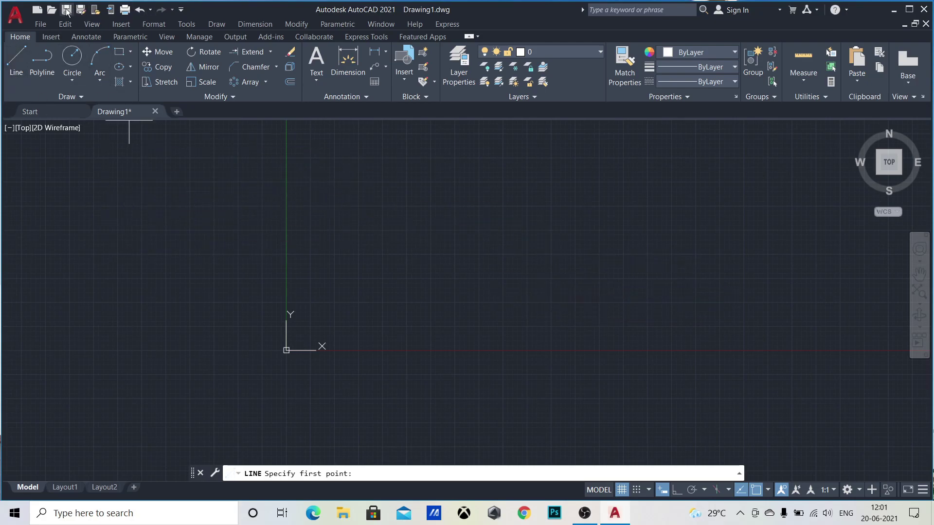
left_click(72, 58)
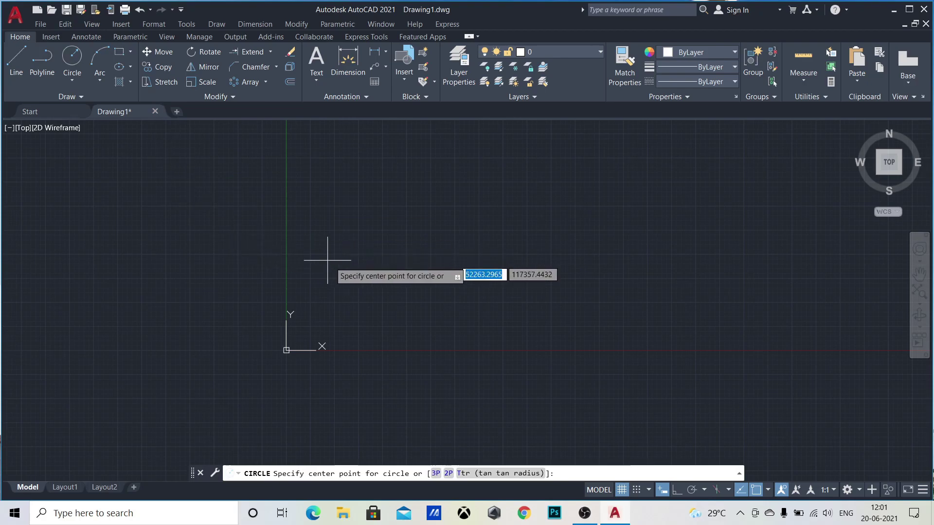
left_click(520, 206)
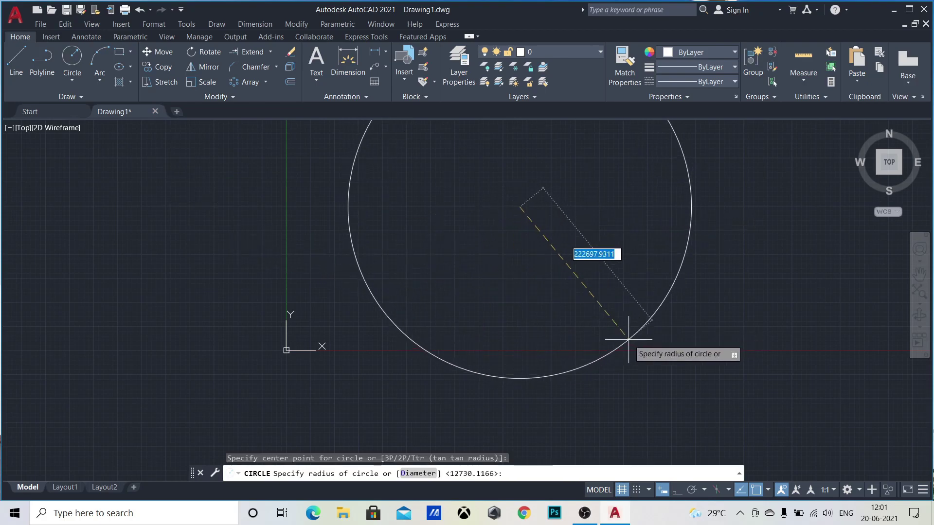
left_click(523, 274)
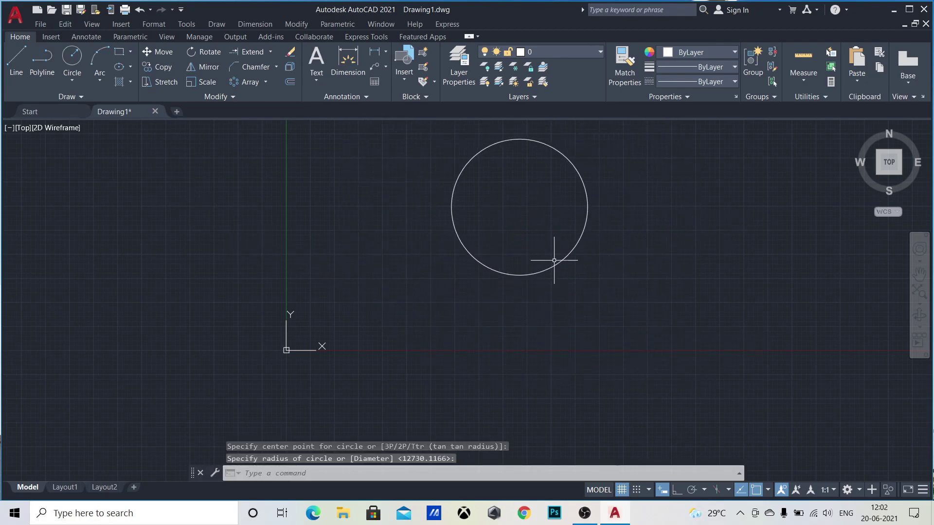
middle_click_drag(535, 248, 534, 371)
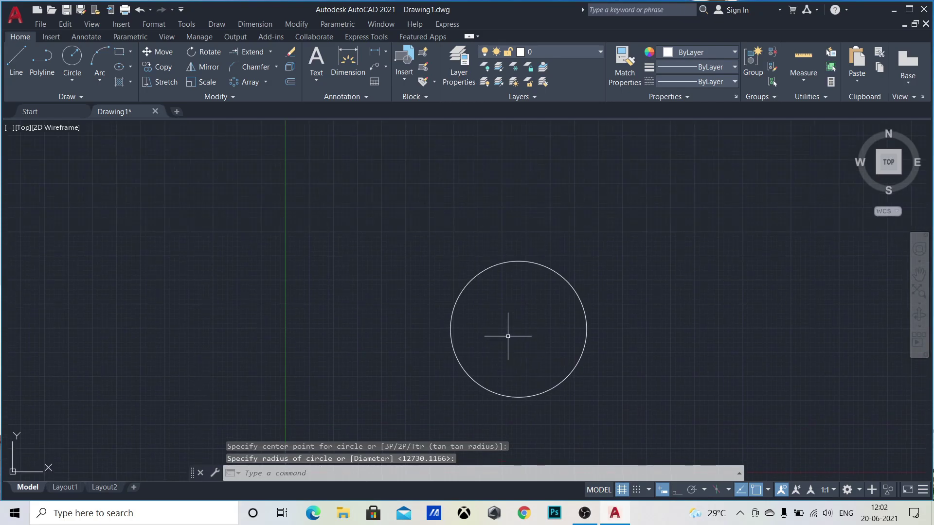
Draw a vertical line across the circle from its top quadrant to its bottom quadrant.
left_click(16, 59)
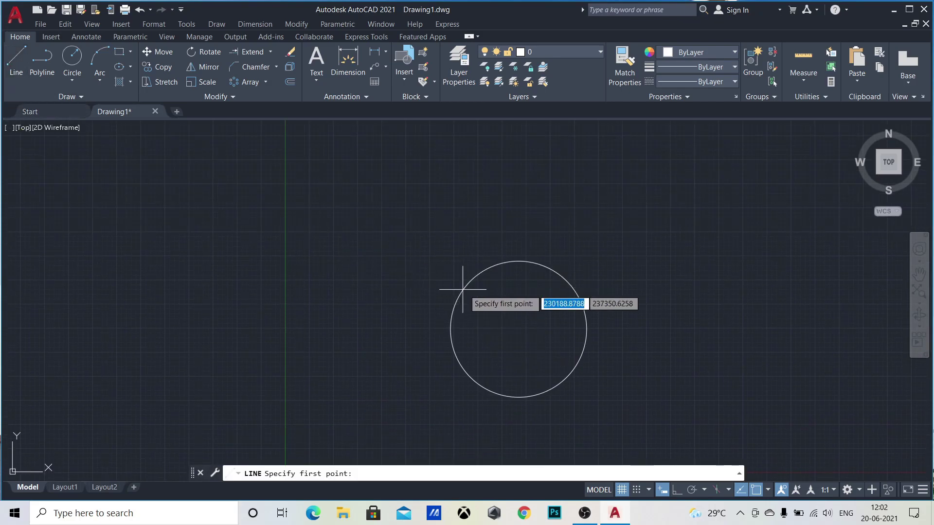
left_click(519, 262)
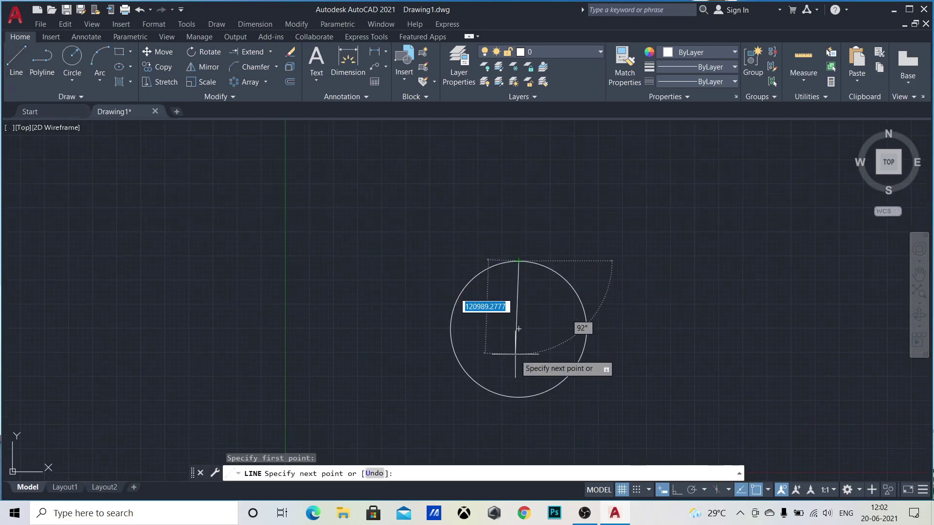
left_click(518, 397)
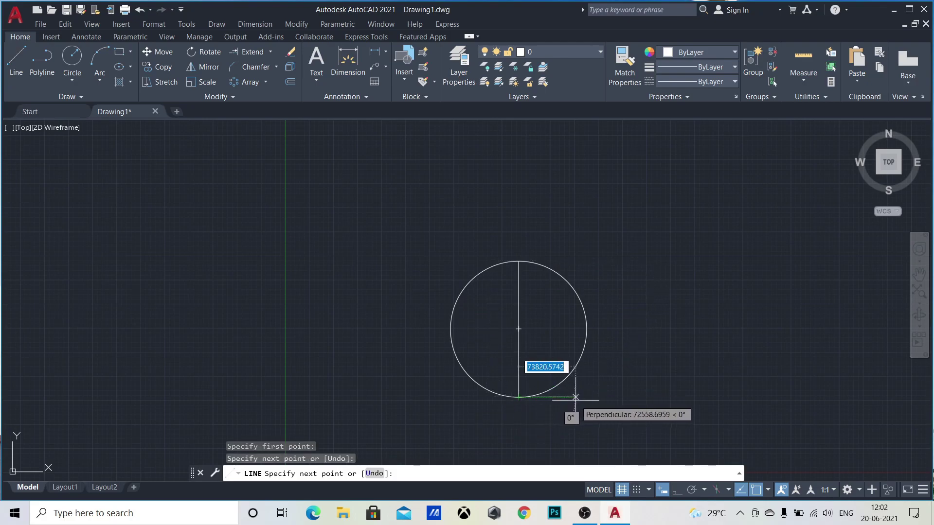
key("Escape")
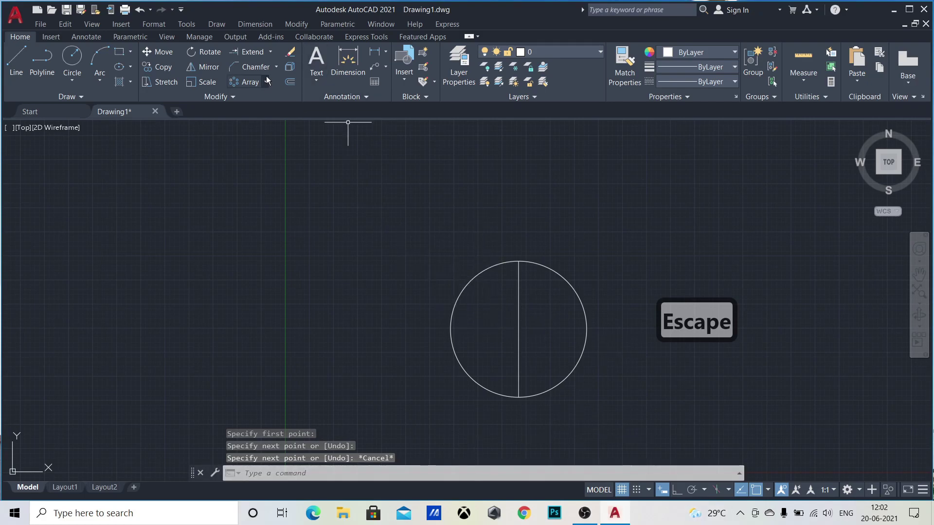
Create a polar array of the vertical line around the circle's centre with 8 items filling 360 degrees.
left_click(519, 335)
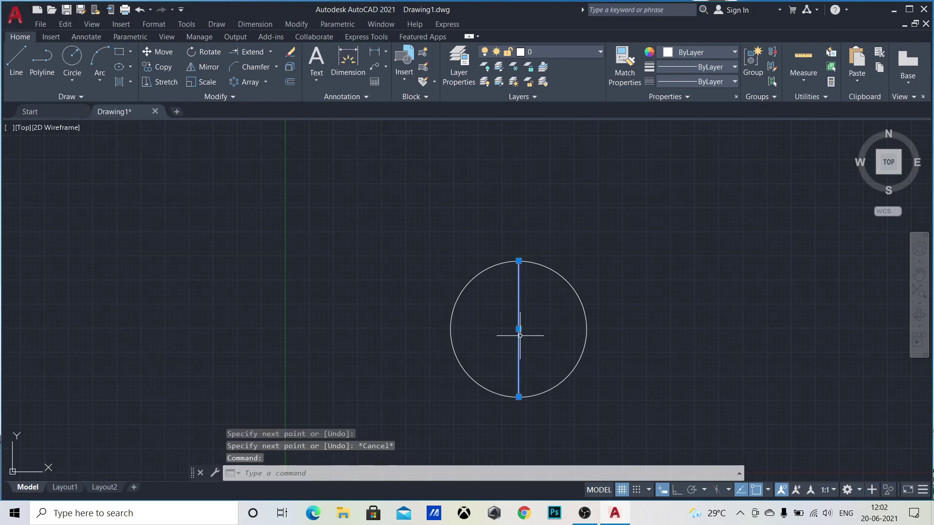
left_click(253, 83)
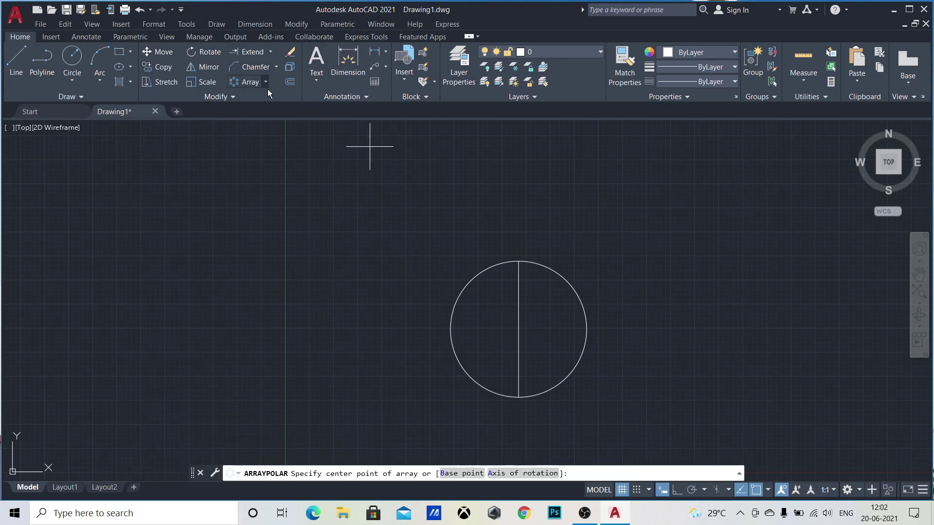
left_click(519, 329)
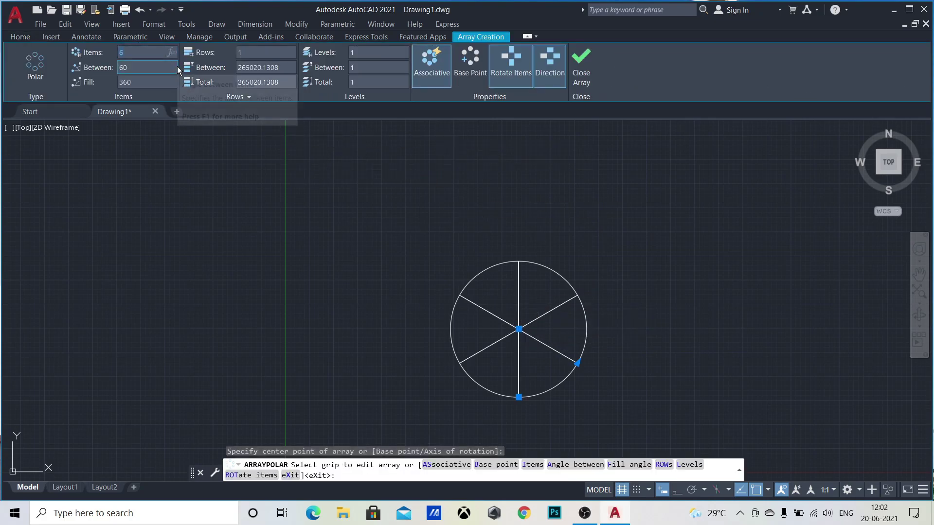
key("BackSpace")
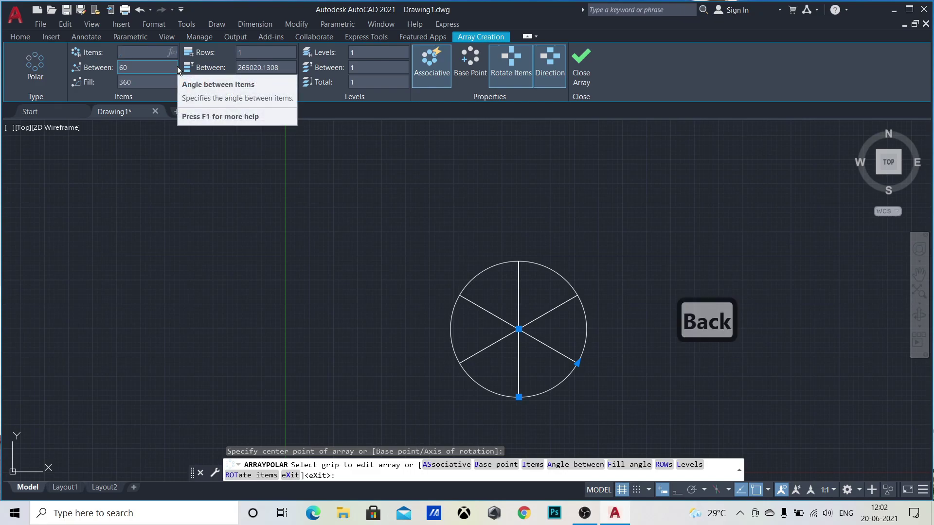
type("8")
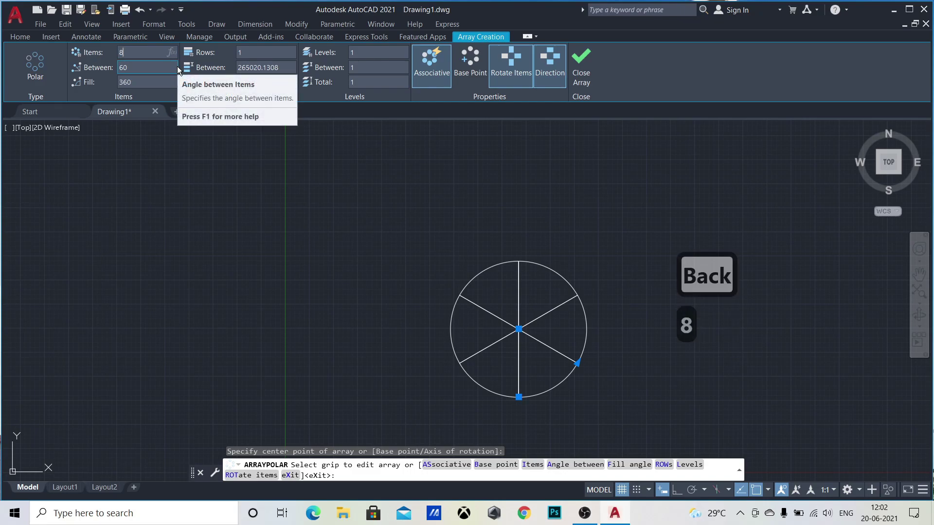
key("Return")
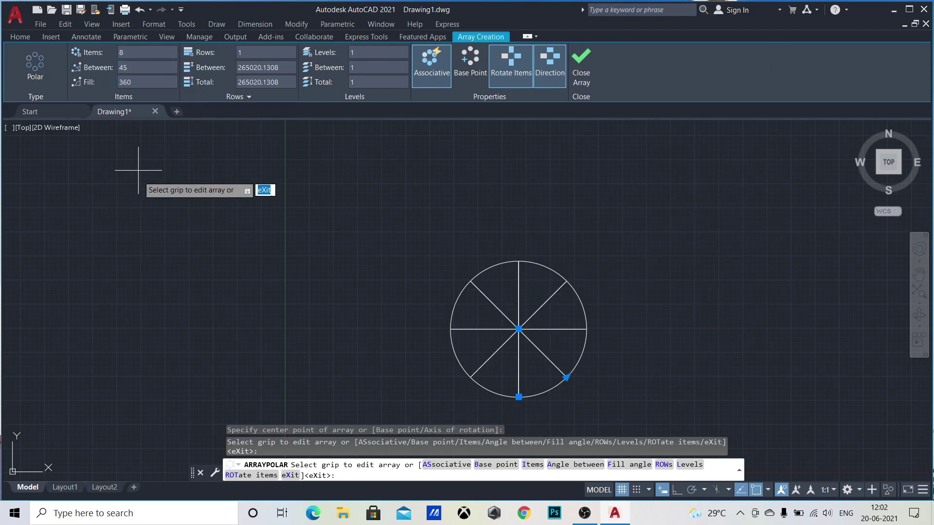
left_click(574, 74)
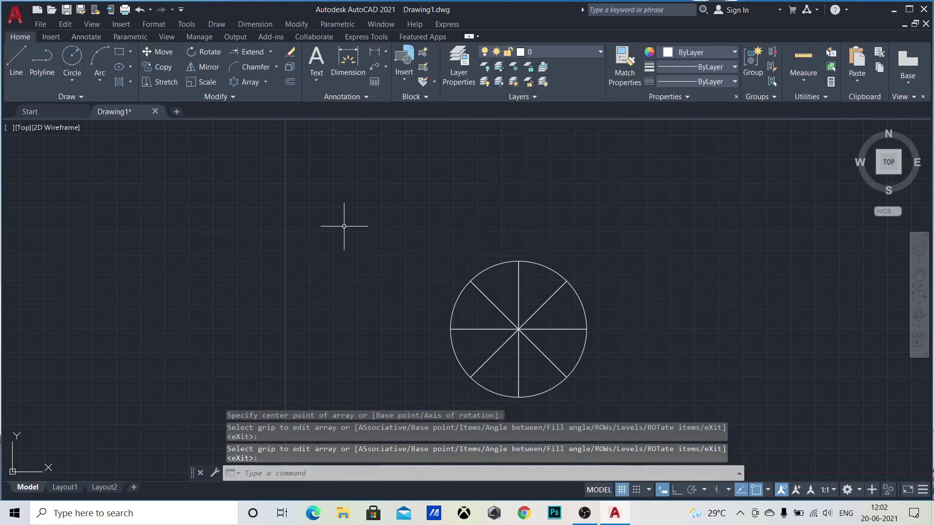
Select the polar array of spokes to examine it as one associative object and view its array settings.
scroll(419, 187, "down", 3)
left_click(392, 191)
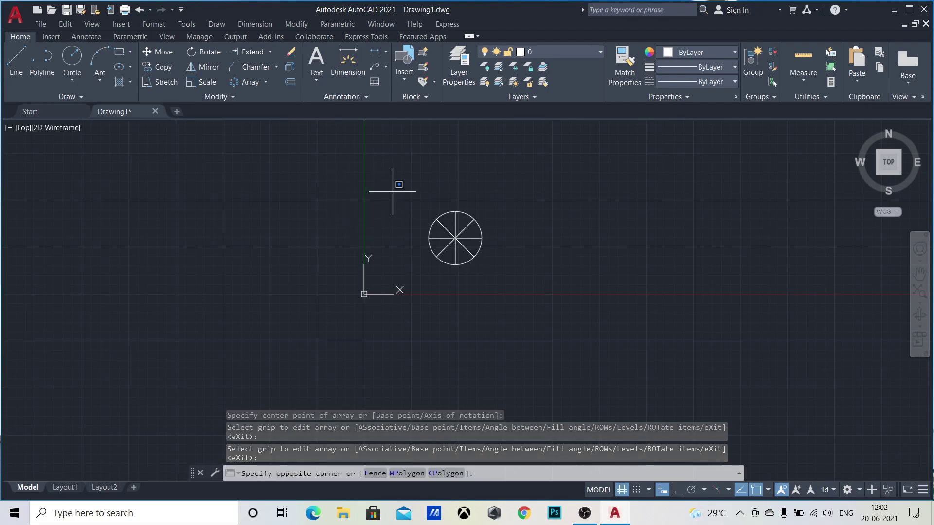
left_click(557, 310)
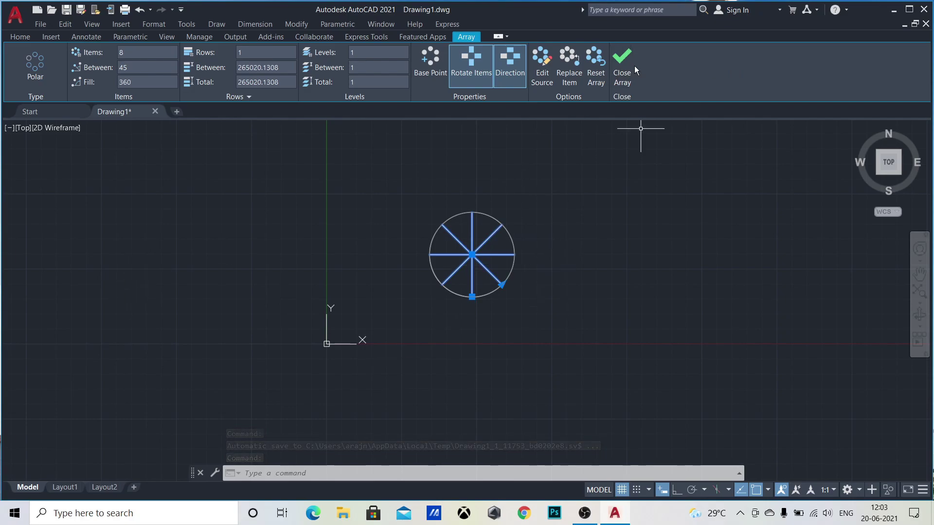
left_click(622, 78)
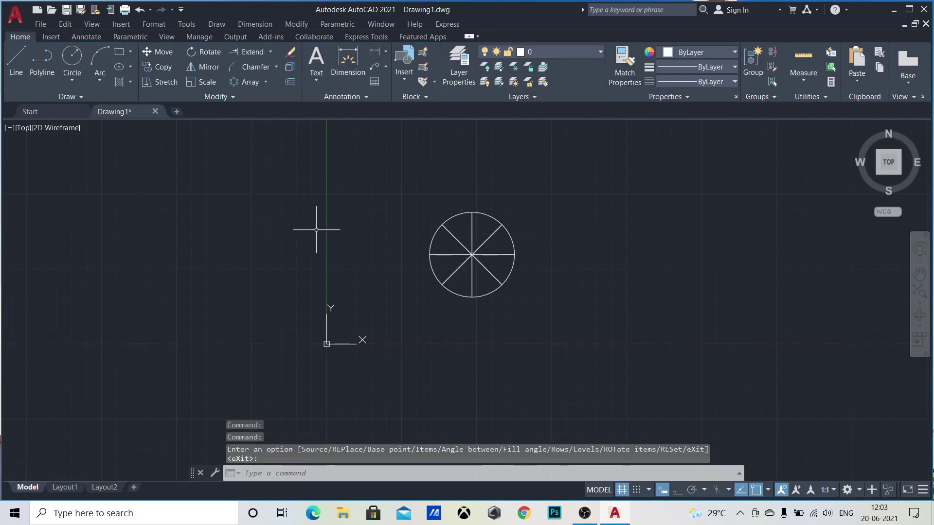
left_click(462, 253)
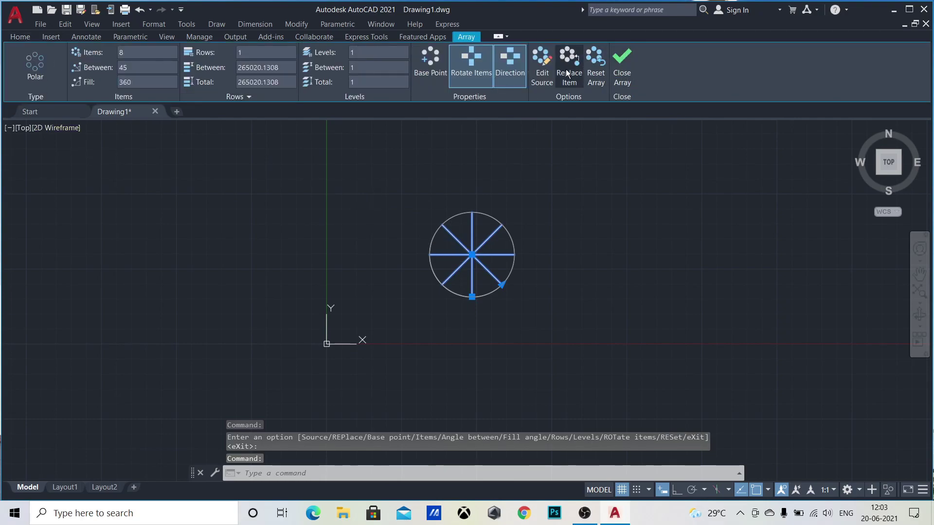
left_click(621, 72)
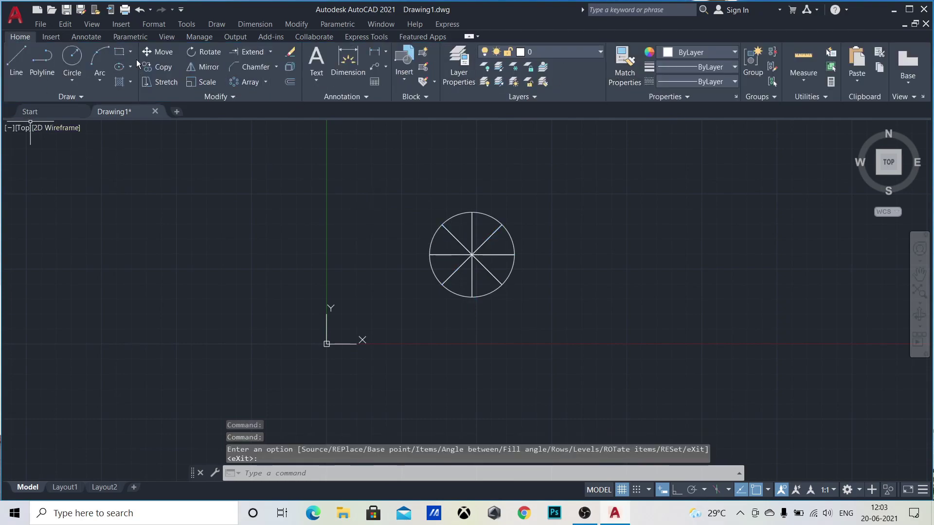
Select the circle together with the spoke array and explode the array into separate lines.
left_click(414, 178)
left_click(594, 341)
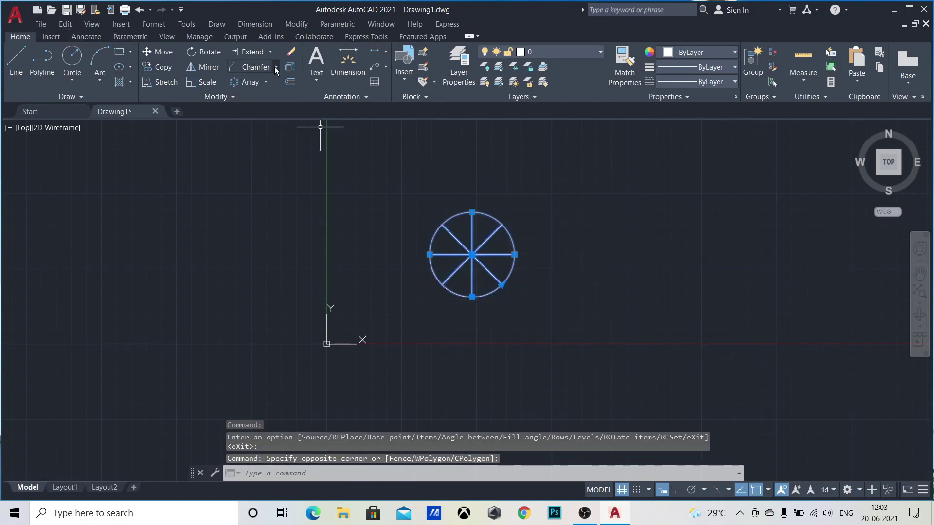
left_click(290, 70)
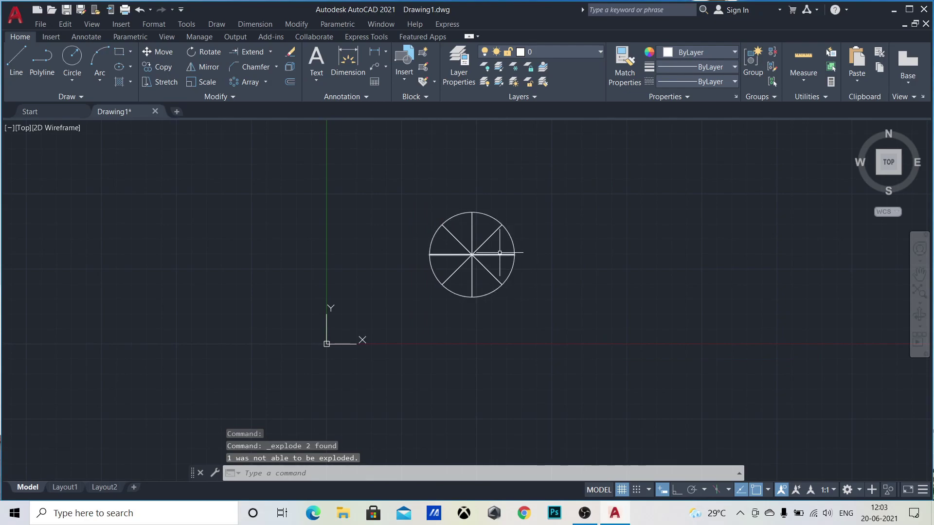
Offset the circle's horizontal line upward, using the distance from the circle's centre to its top, about 88340.
left_click(497, 253)
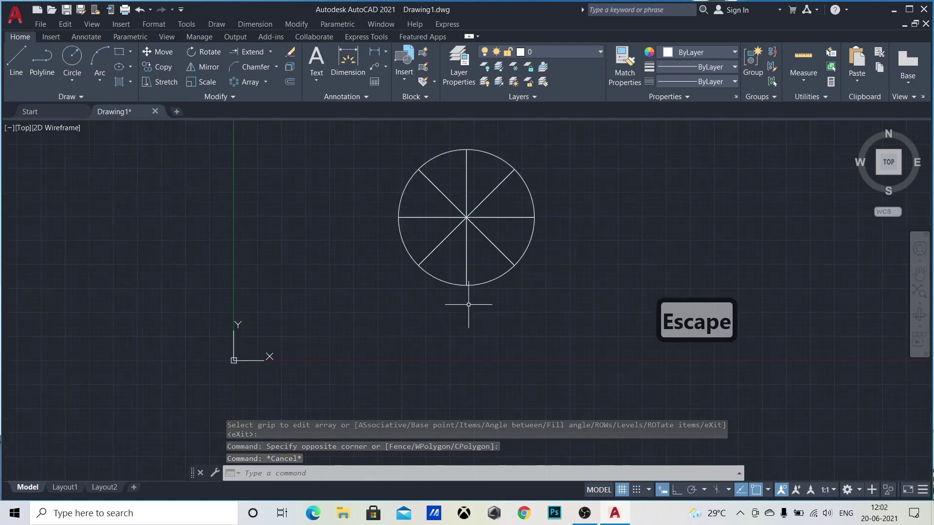
scroll(469, 307, "up", 2)
scroll(472, 309, "down", 3)
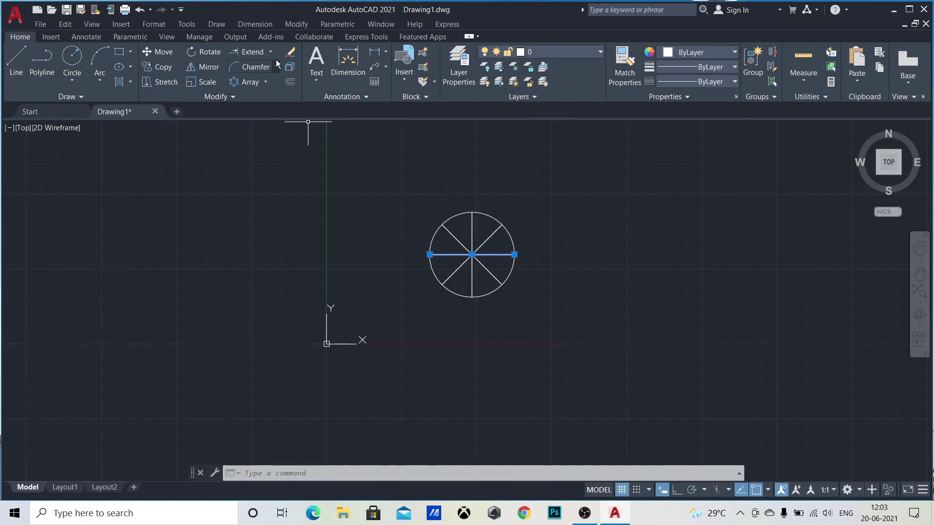
left_click(291, 84)
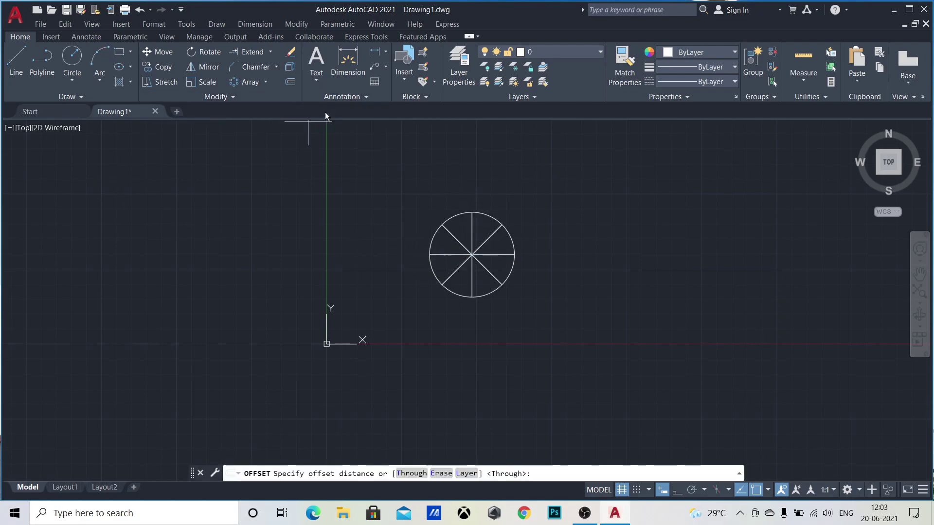
left_click(473, 254)
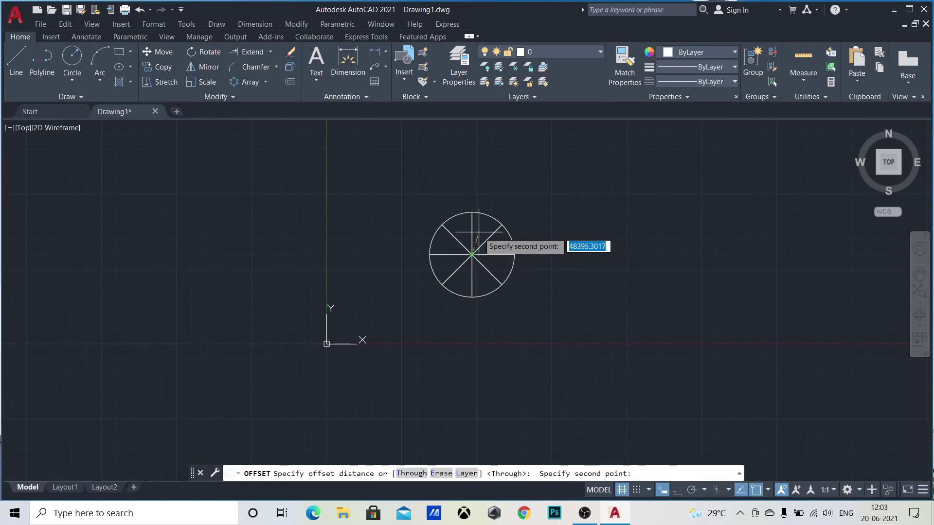
left_click(473, 212)
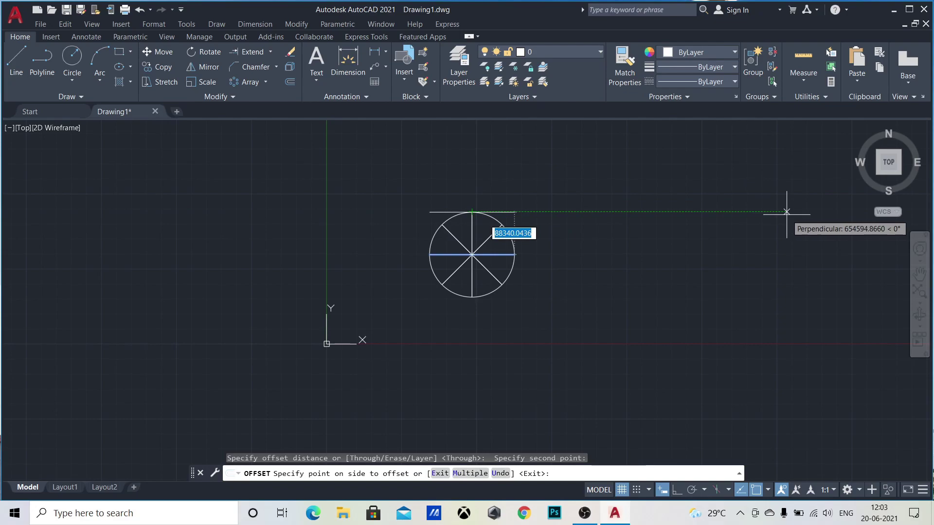
left_click(474, 207)
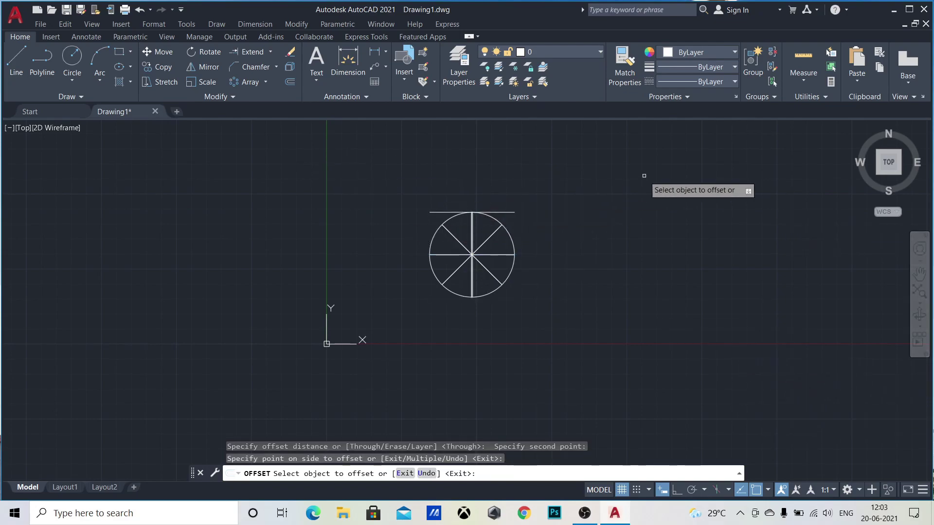
Try to offset the horizontal line at the circle's top by entering 500 for the side to offset.
left_click(511, 210)
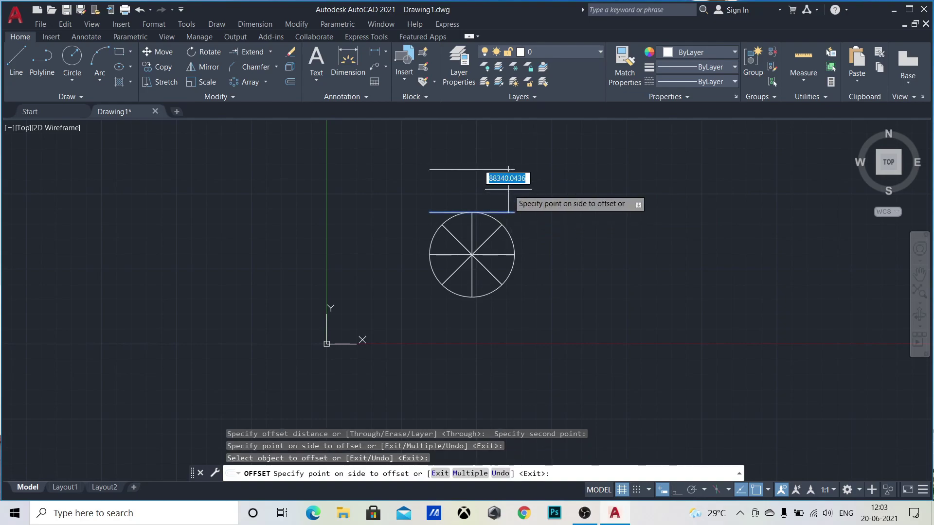
type("50")
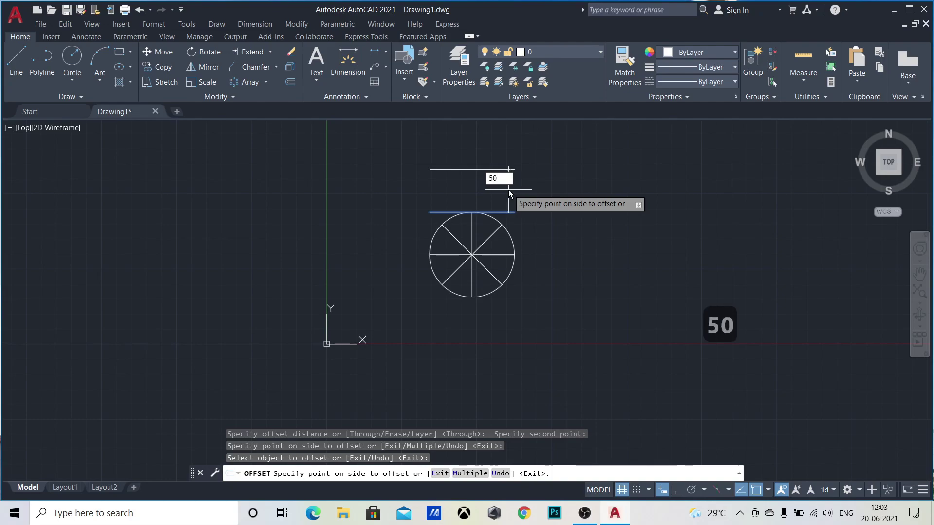
type("0")
key("Return")
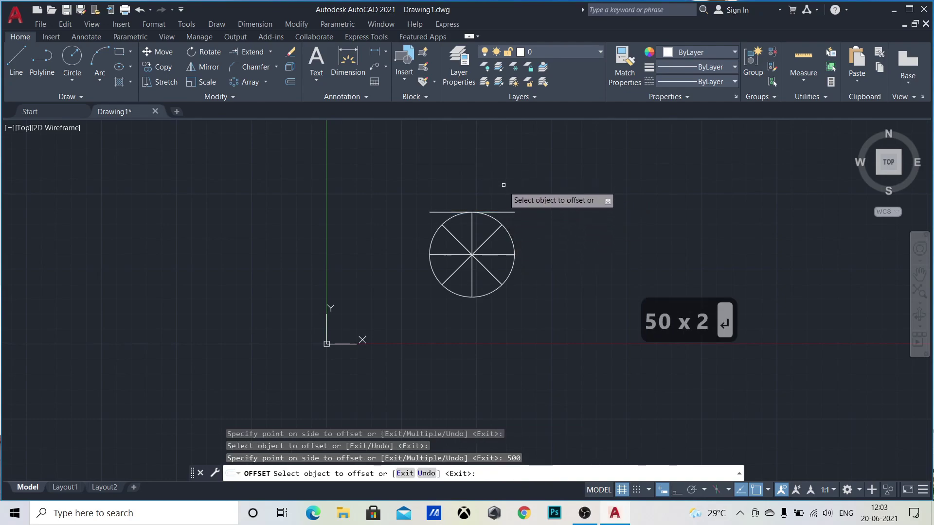
Offset the line at the circle's top upward twice in succession at the same offset distance.
left_click(504, 212)
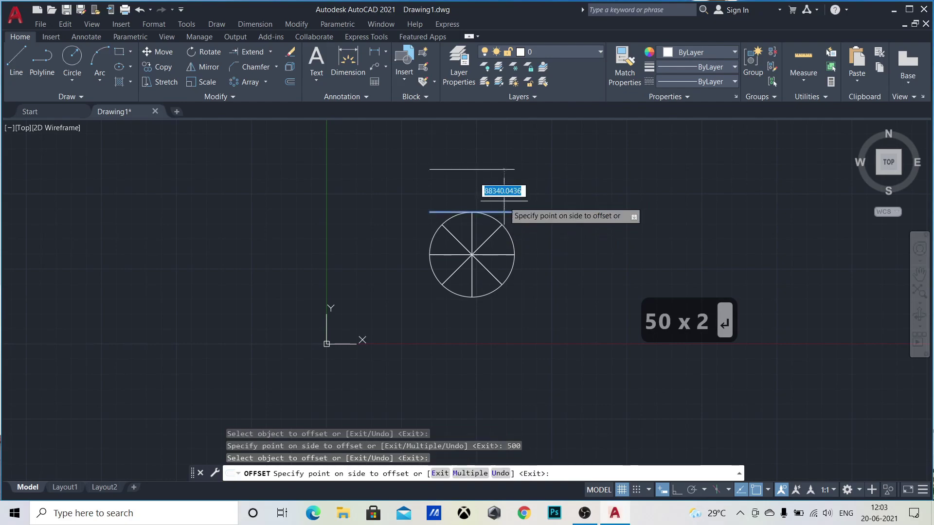
left_click(504, 208)
left_click(513, 169)
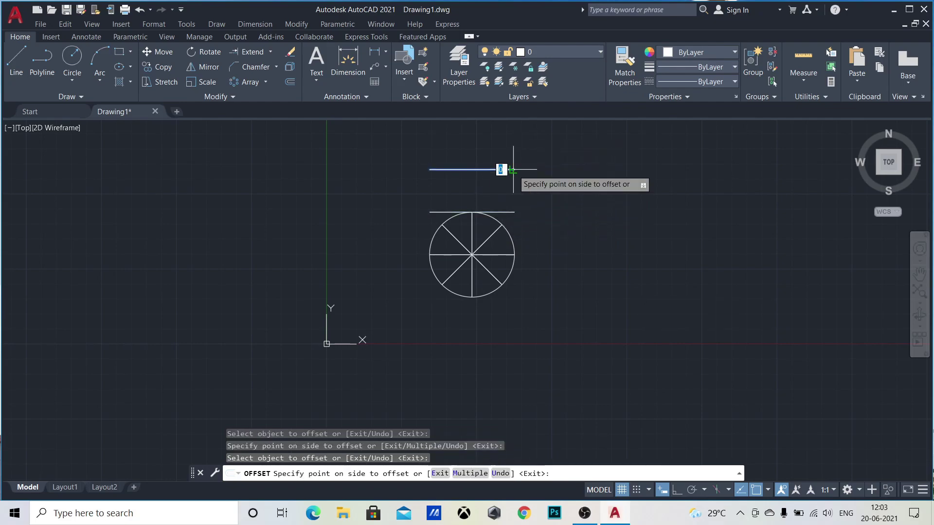
left_click(511, 141)
scroll(455, 254, "up", 4)
scroll(486, 257, "down", 6)
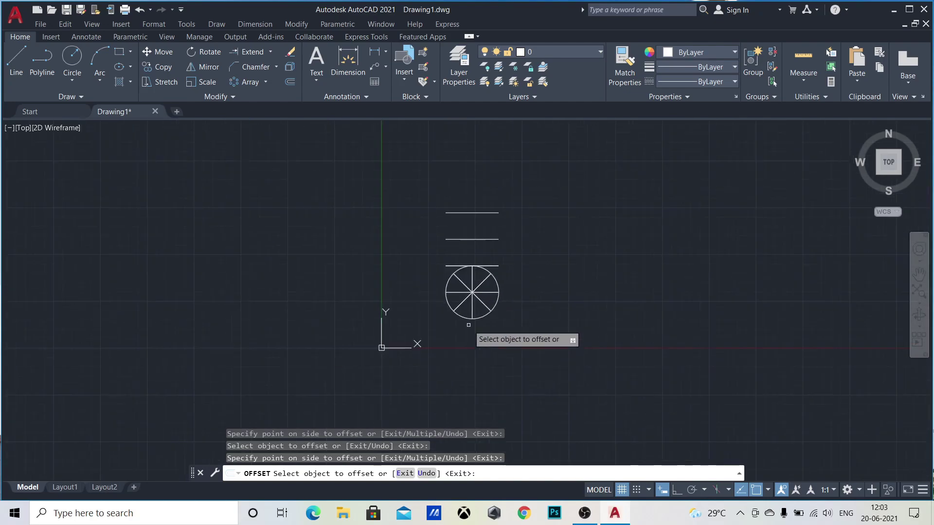
Delete the circle, its spokes and all the offset lines from the drawing.
left_click(484, 210)
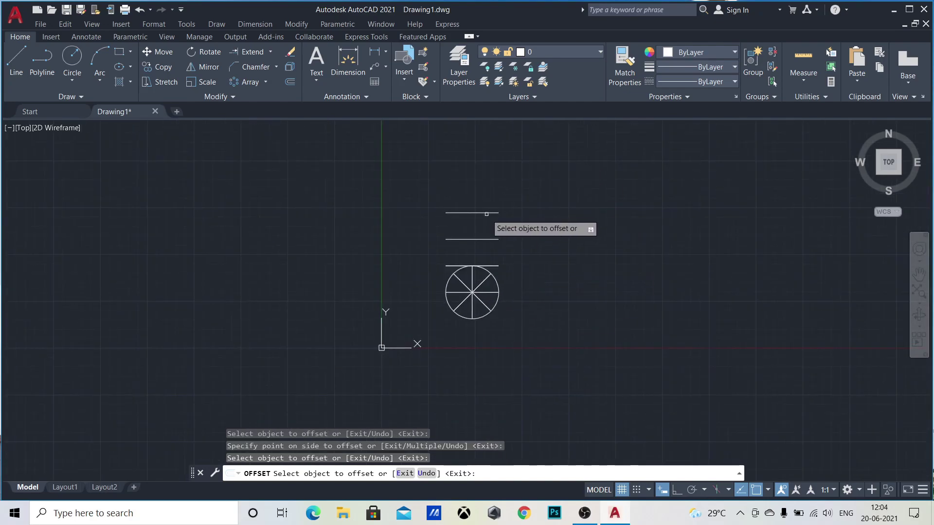
key("Delete")
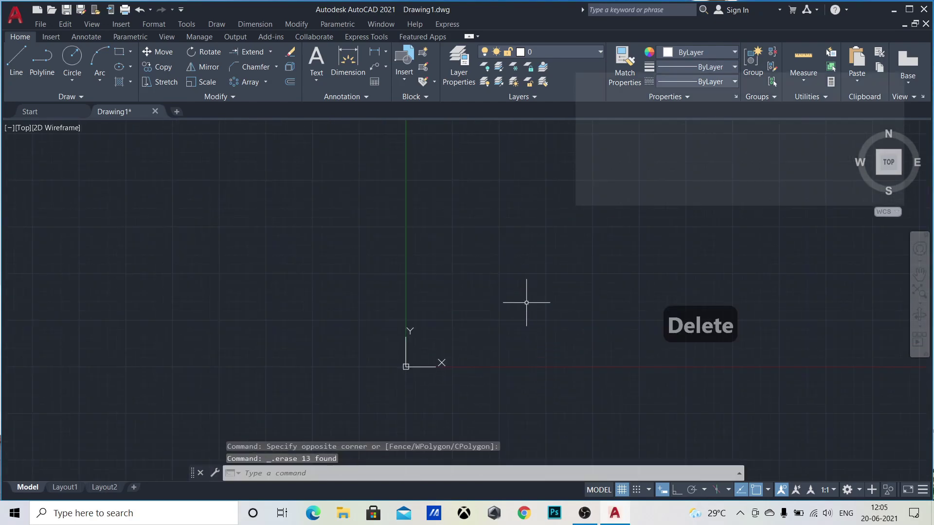
scroll(496, 282, "up", 2)
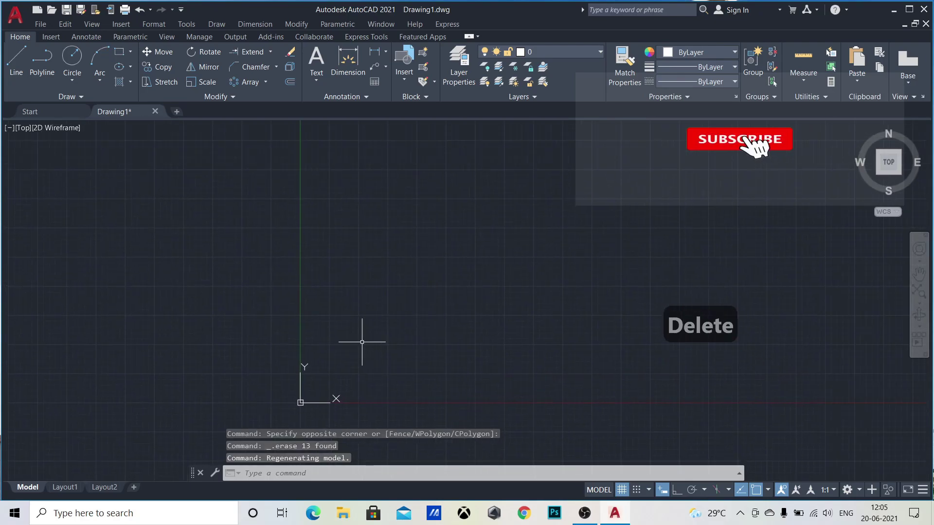
scroll(480, 309, "down", 2)
middle_click_drag(480, 309, 387, 314)
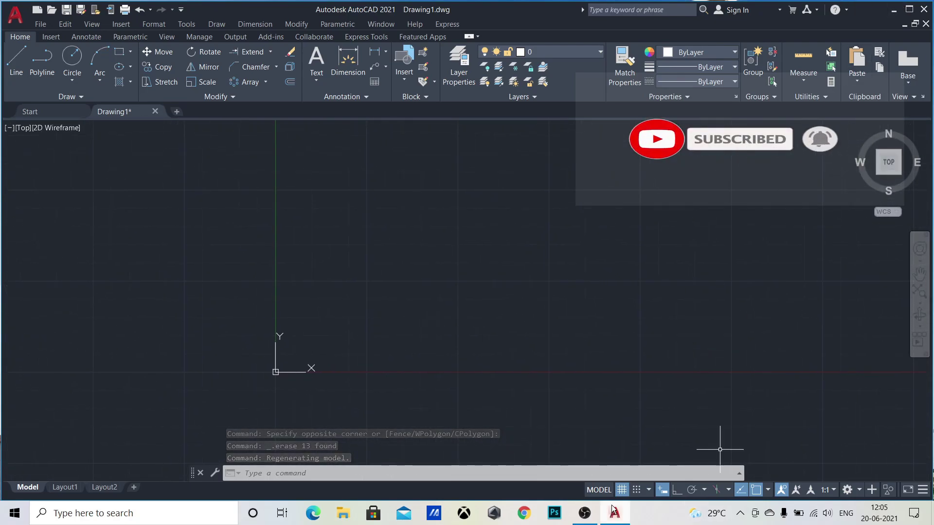
mouse_move(615, 515)
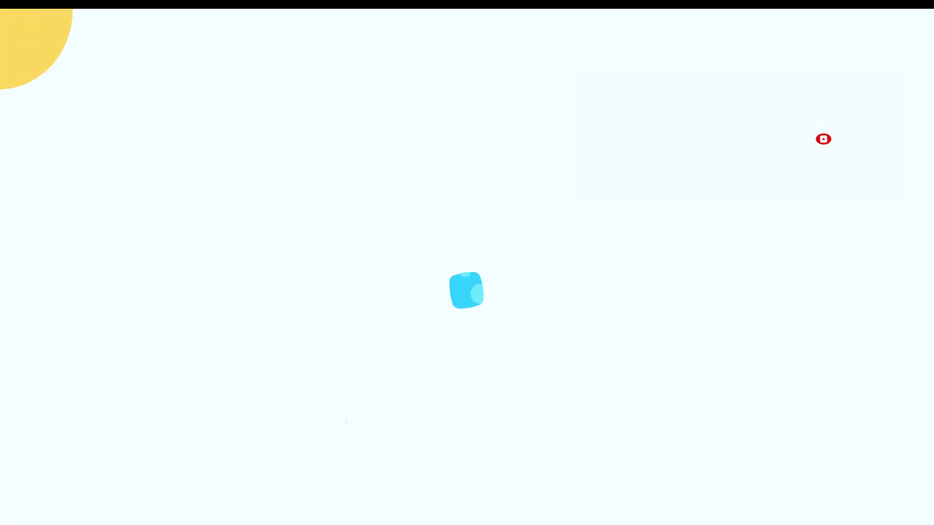